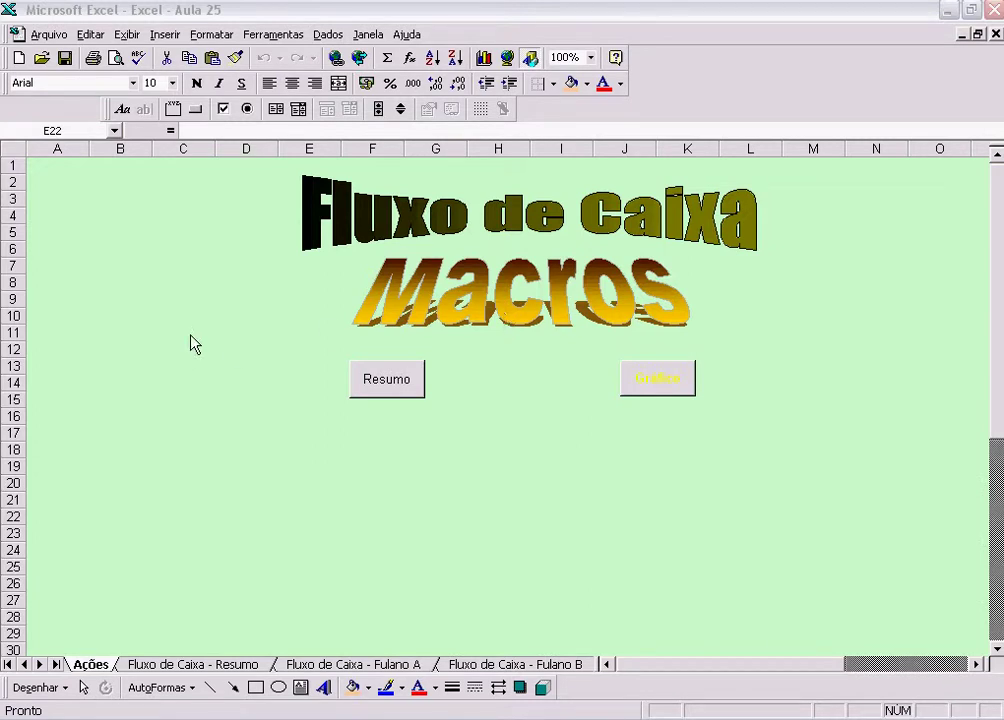
- Open the Fluxo de Caixa - Fulano A sheet and look across its monthly columns, expense records and chart data
{"action": "left_click", "coordinate": [398, 665]}
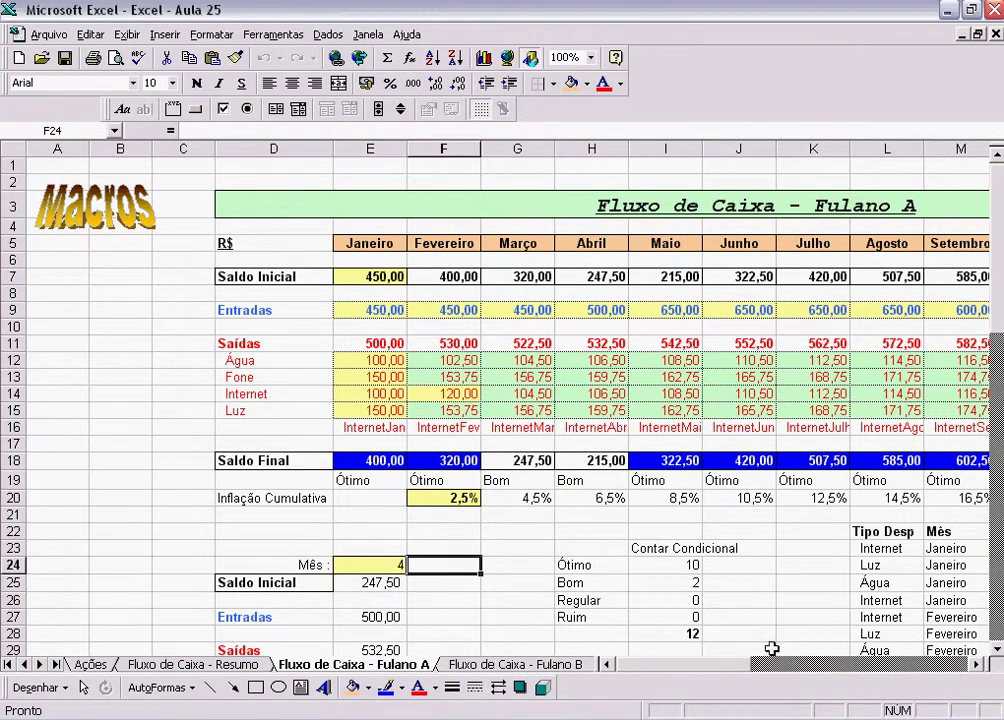
{"action": "left_click", "coordinate": [976, 664]}
{"action": "left_click", "coordinate": [976, 664]}
{"action": "left_click", "coordinate": [976, 664]}
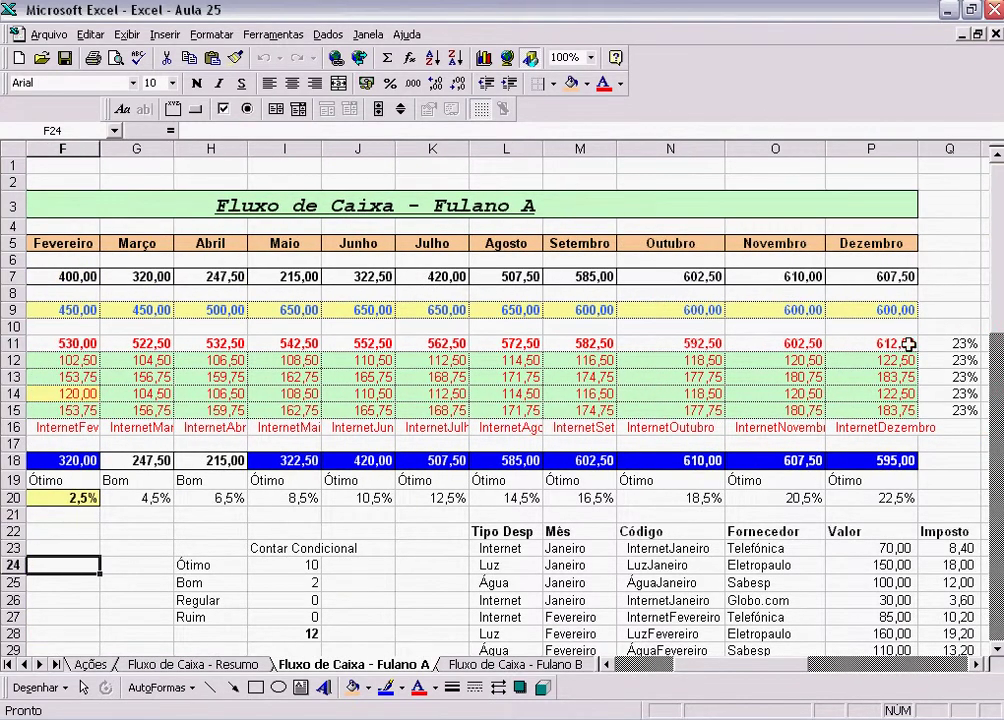
{"action": "left_click", "coordinate": [975, 664]}
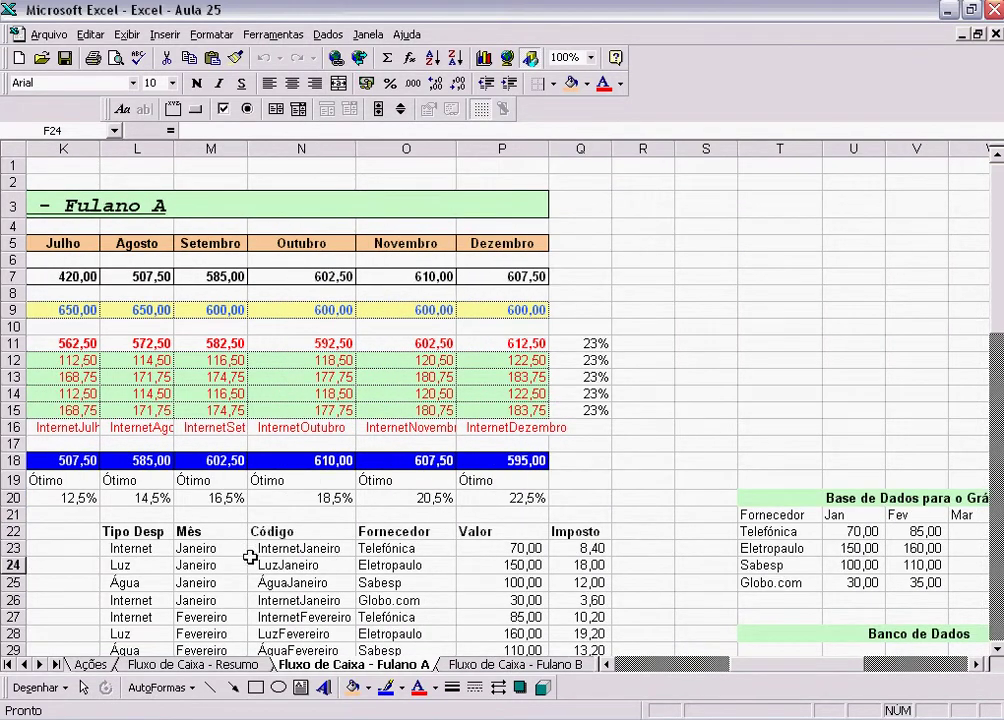
{"action": "left_click_drag", "start_coordinate": [800, 676], "coordinate": [620, 600]}
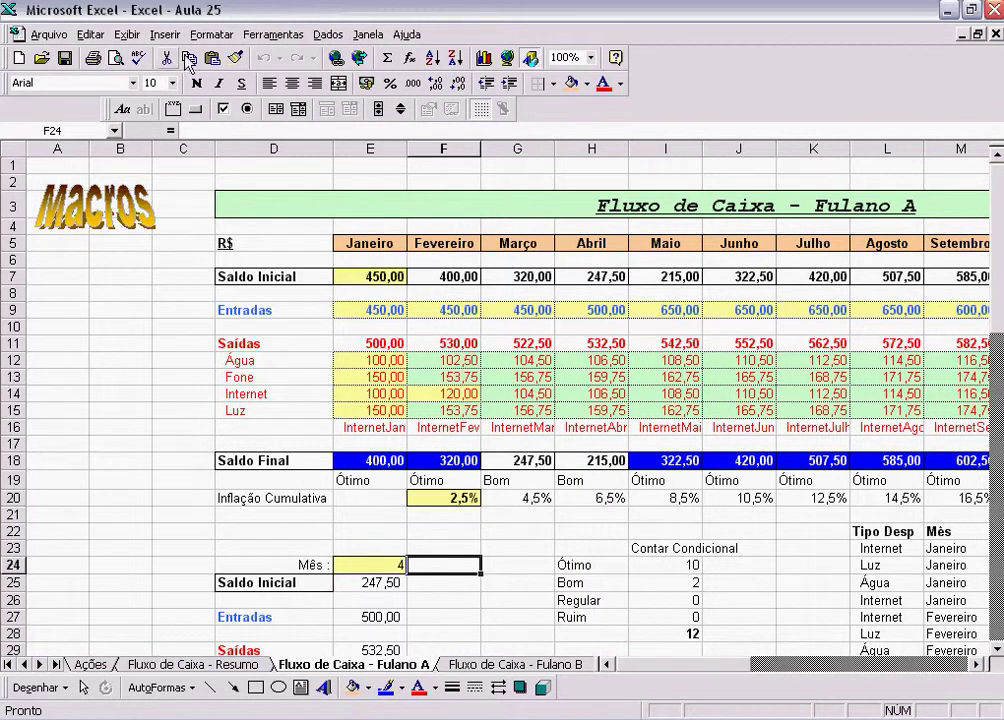
- Copy the Janeiro header from cell E5 to cell B8 on the Fulano A sheet
{"action": "left_click", "coordinate": [350, 243]}
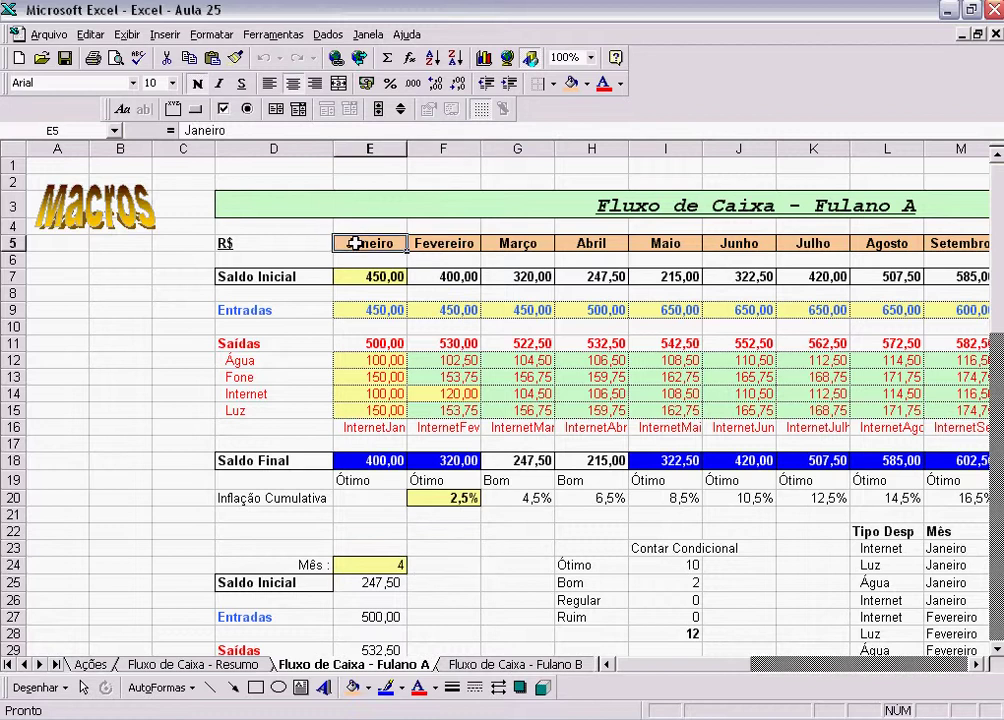
{"action": "left_click", "coordinate": [91, 34]}
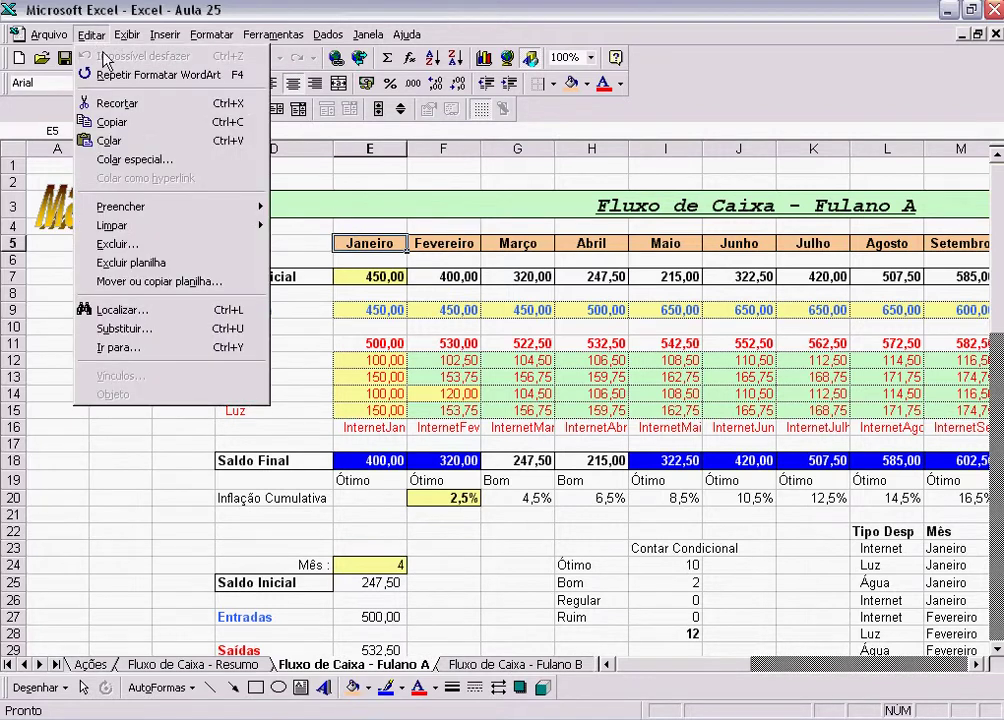
{"action": "left_click", "coordinate": [112, 122]}
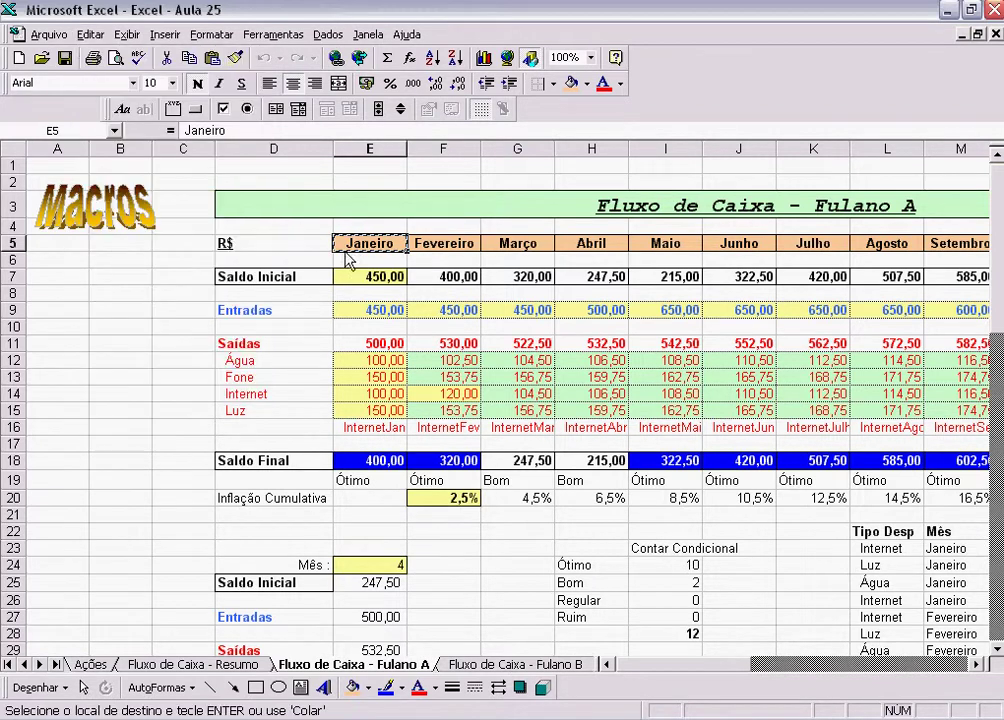
{"action": "left_click", "coordinate": [114, 293]}
{"action": "right_click", "coordinate": [111, 297]}
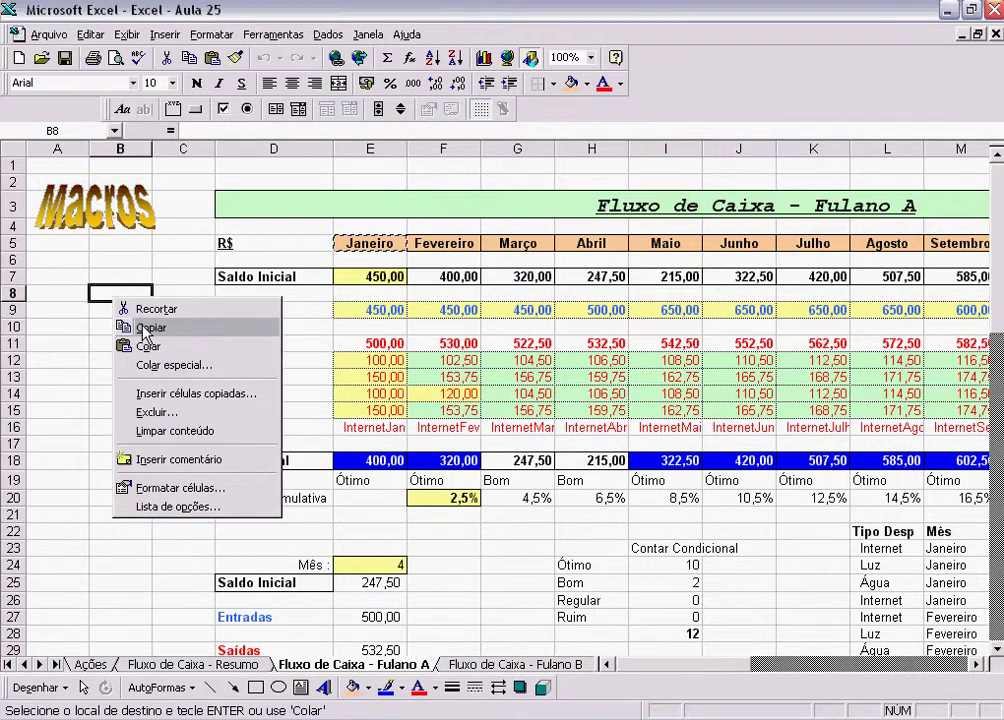
{"action": "left_click", "coordinate": [105, 343]}
{"action": "left_click", "coordinate": [121, 326]}
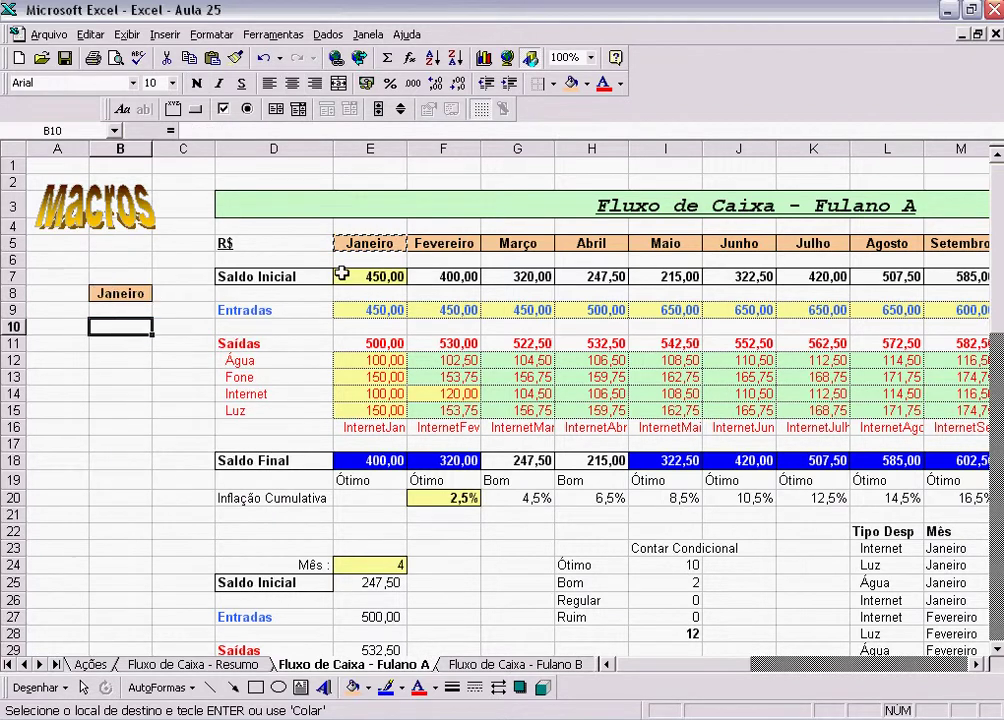
- Clear the copied Janeiro header by copying blank cell B7 over B8, and end the copy selection
{"action": "left_click", "coordinate": [138, 257]}
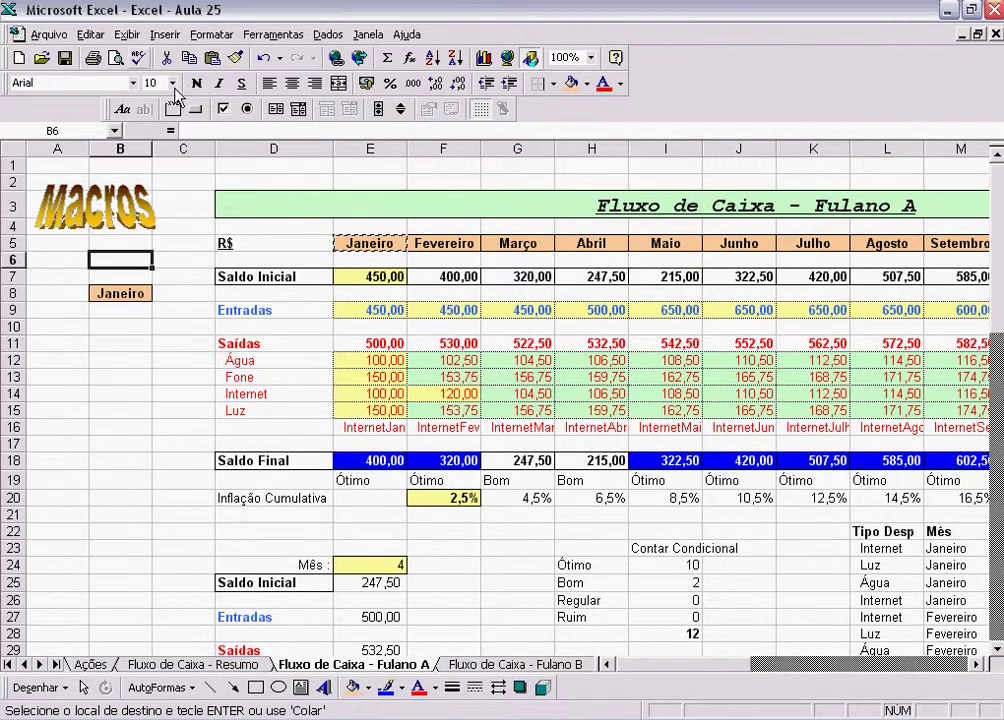
{"action": "left_click", "coordinate": [130, 307]}
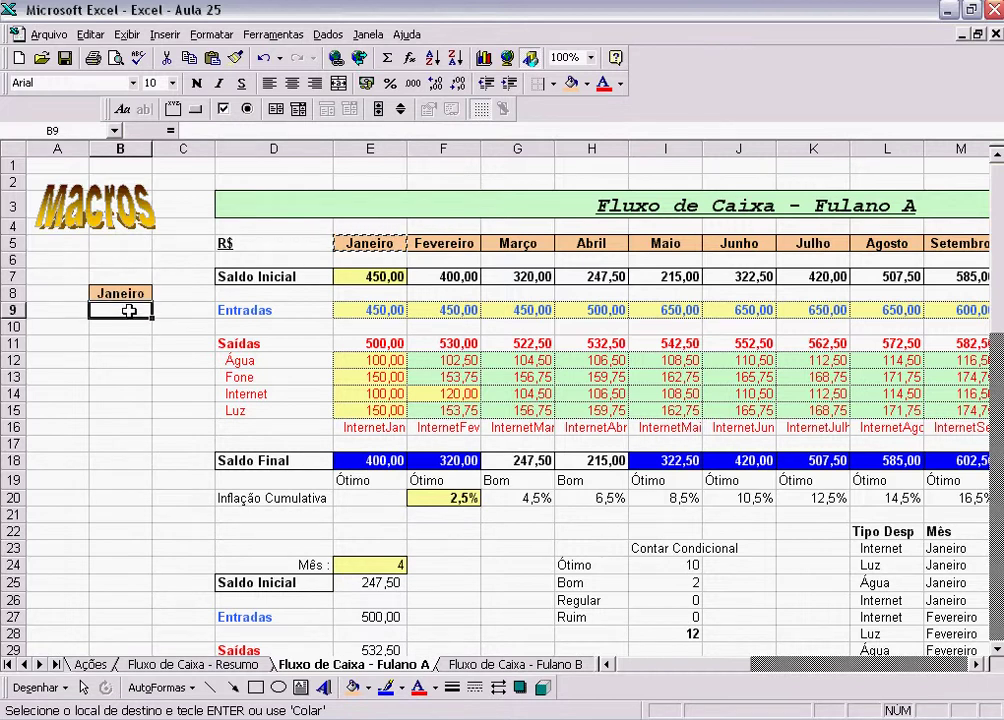
{"action": "left_click", "coordinate": [123, 277]}
{"action": "right_click", "coordinate": [124, 281]}
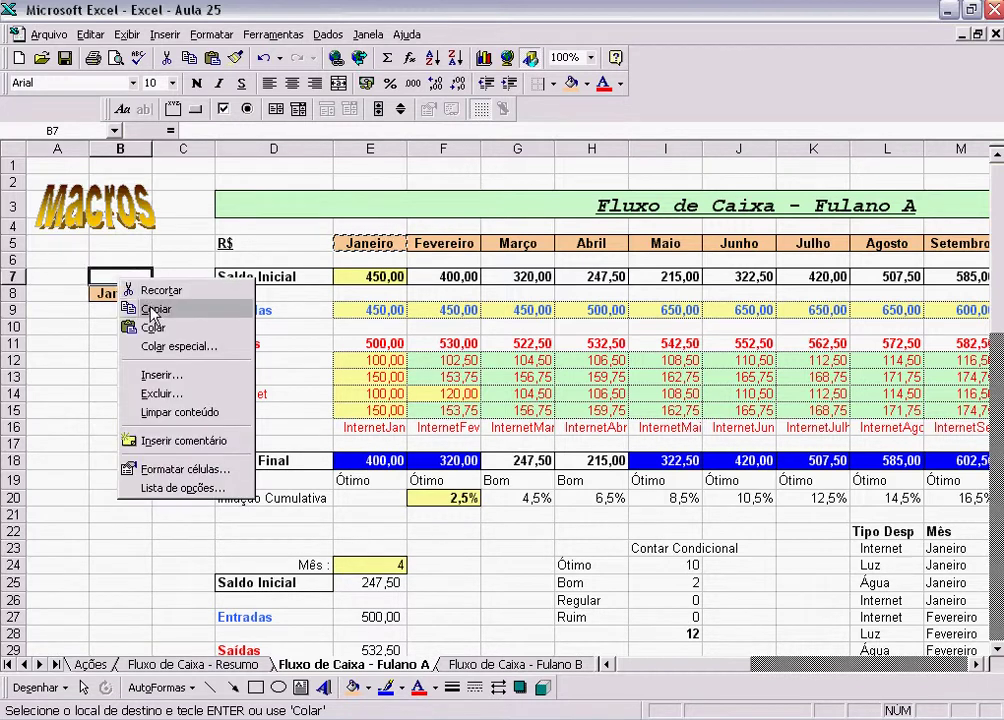
{"action": "left_click", "coordinate": [148, 310]}
{"action": "right_click", "coordinate": [130, 292]}
{"action": "left_click", "coordinate": [165, 343]}
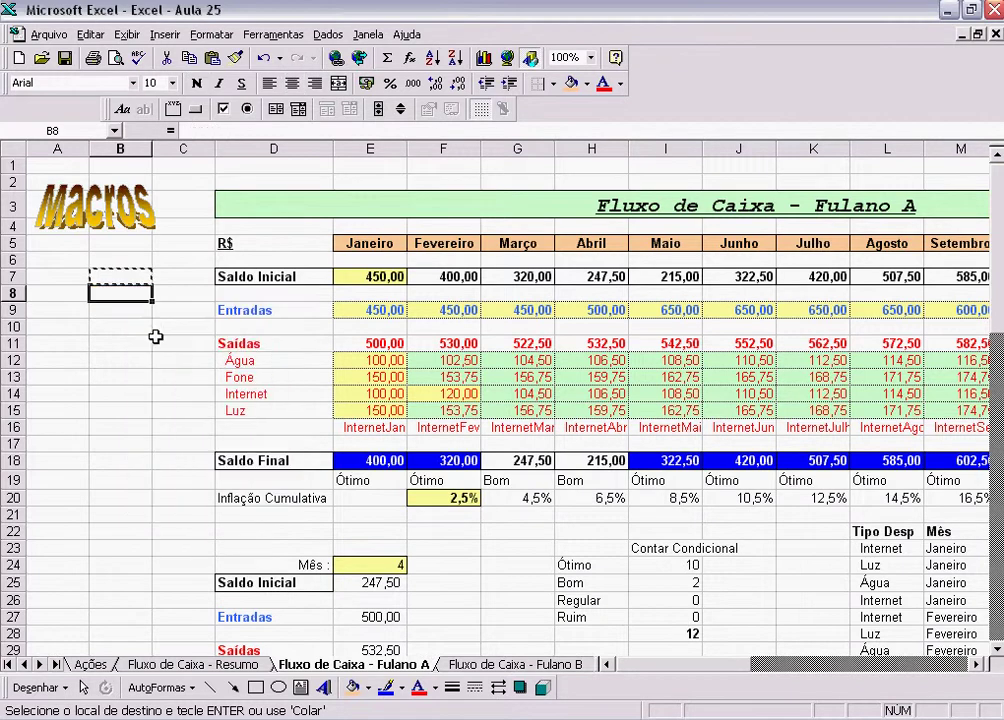
{"action": "left_click_drag", "start_coordinate": [125, 343], "coordinate": [128, 251]}
{"action": "key", "text": "Escape"}
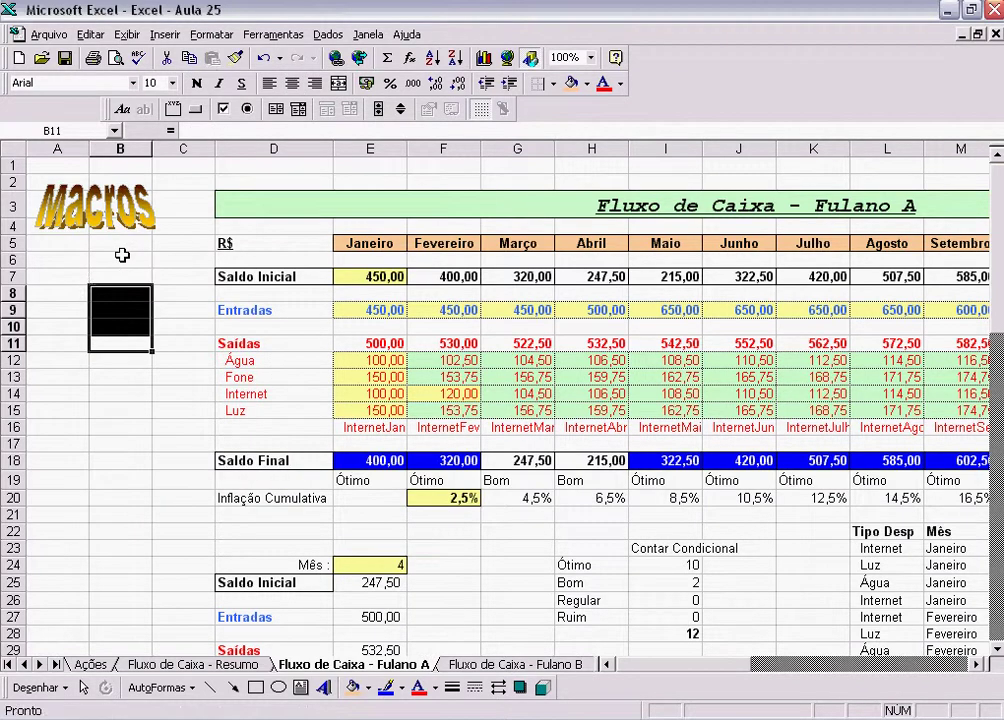
{"action": "left_click", "coordinate": [138, 261]}
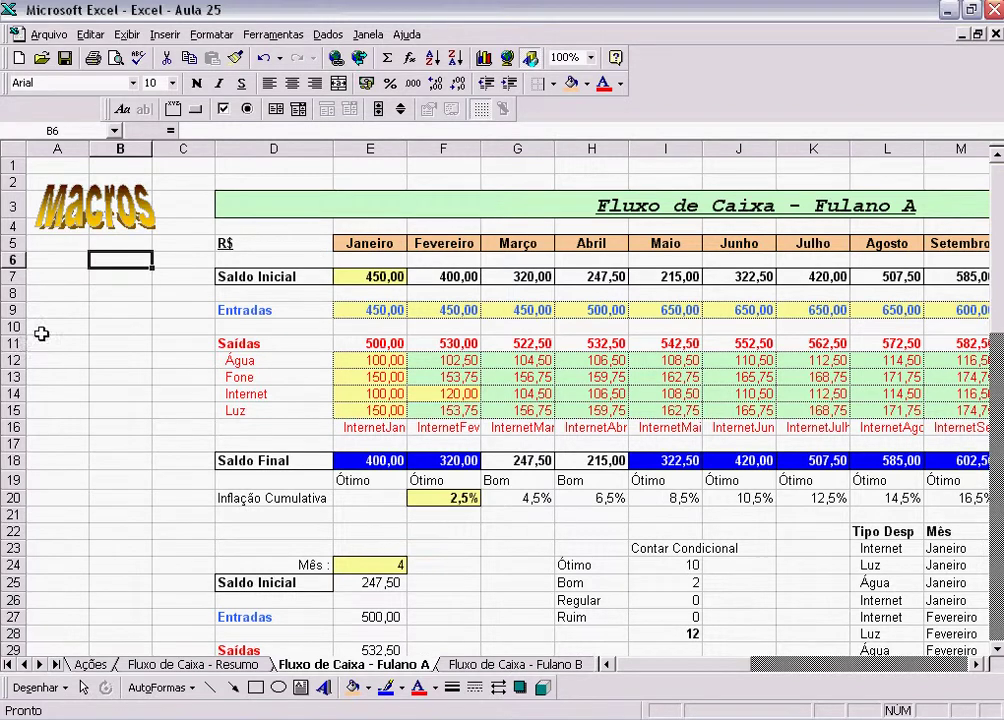
{"action": "left_click", "coordinate": [112, 294]}
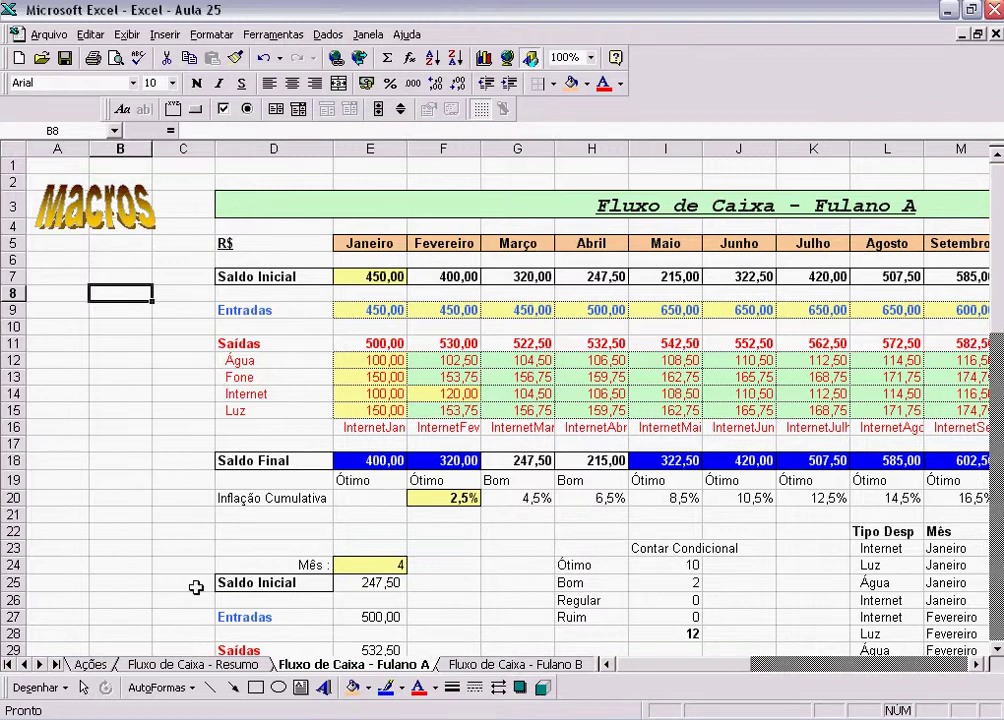
- Switch to the Ações sheet, view the Fluxo de Caixa - Resumo sheet and return to Ações
{"action": "left_click", "coordinate": [90, 664]}
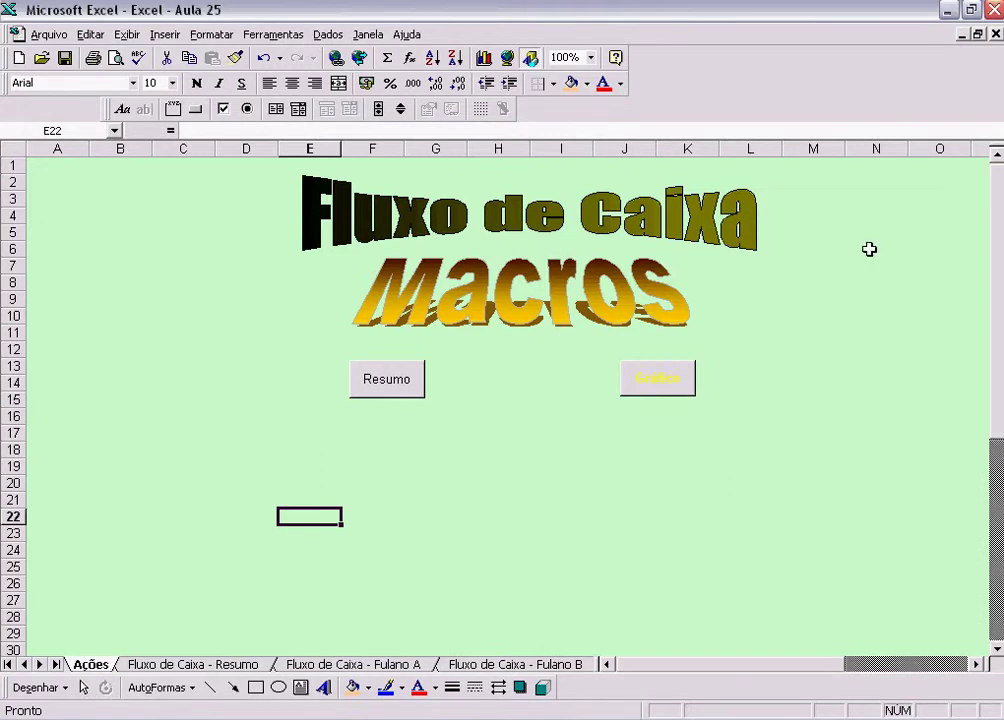
{"action": "left_click", "coordinate": [532, 397]}
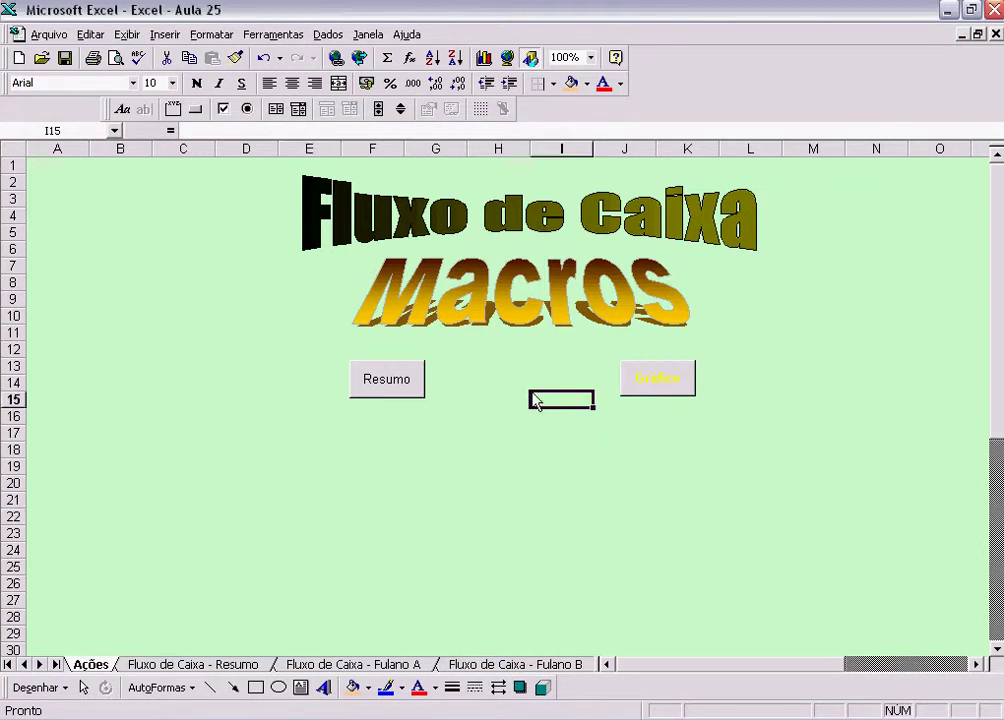
{"action": "left_click", "coordinate": [505, 369]}
{"action": "left_click", "coordinate": [493, 396]}
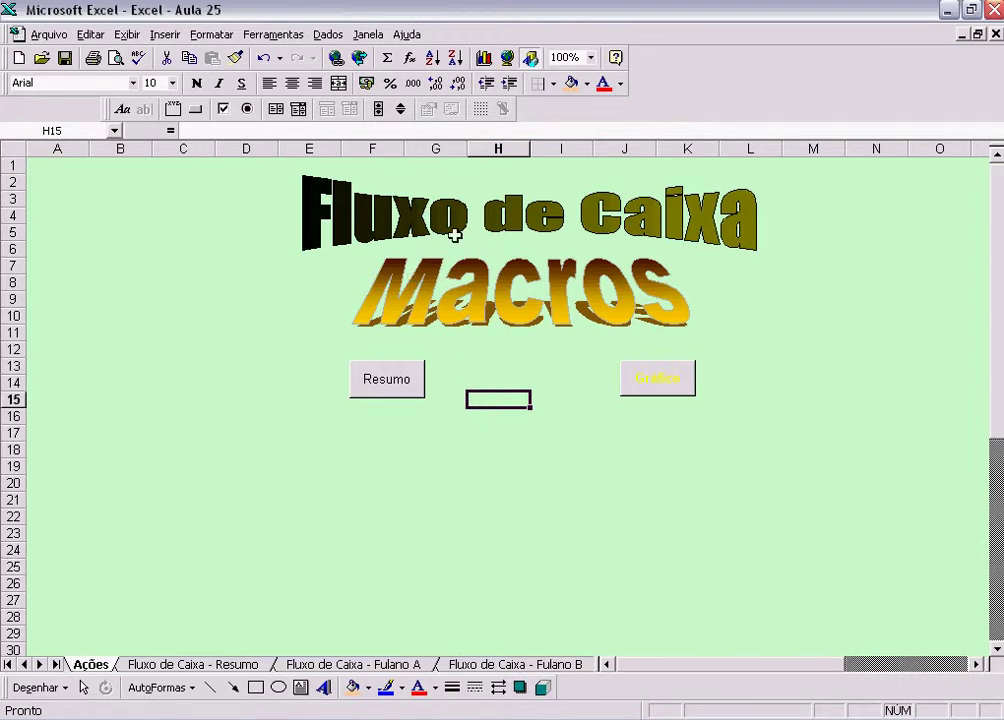
{"action": "left_click", "coordinate": [547, 448]}
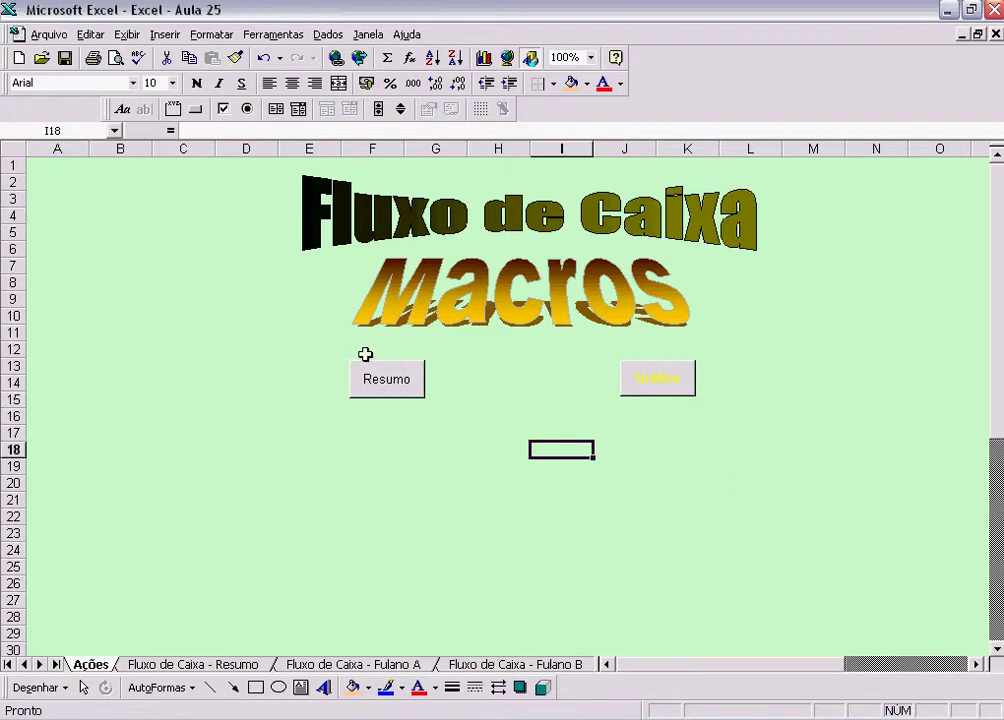
{"action": "left_click", "coordinate": [222, 666]}
{"action": "left_click", "coordinate": [150, 250]}
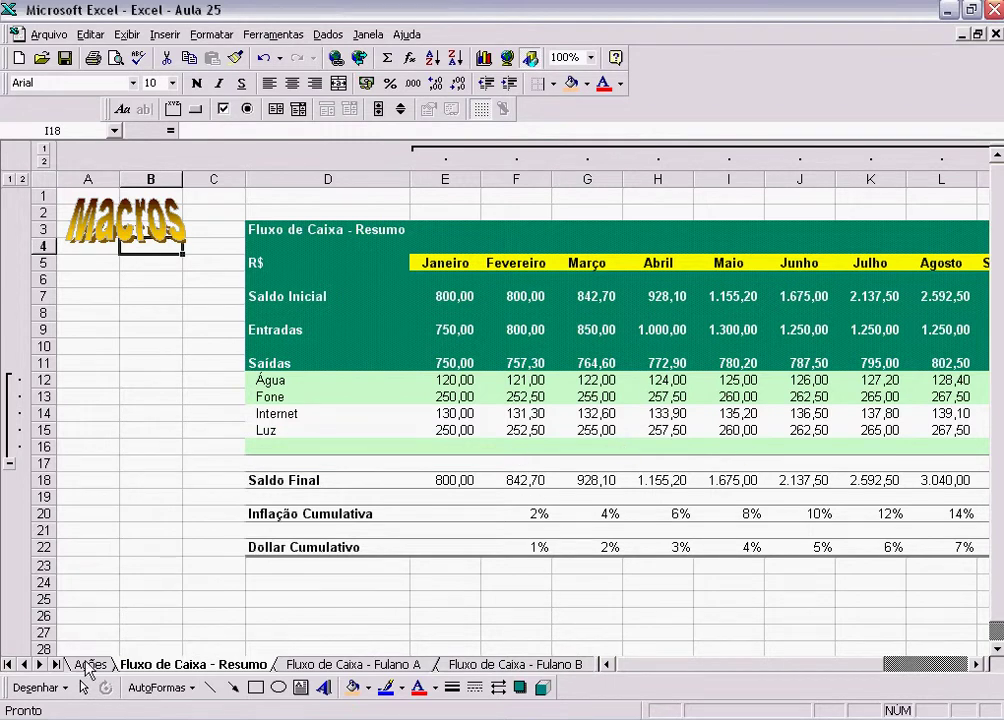
{"action": "left_click", "coordinate": [88, 665]}
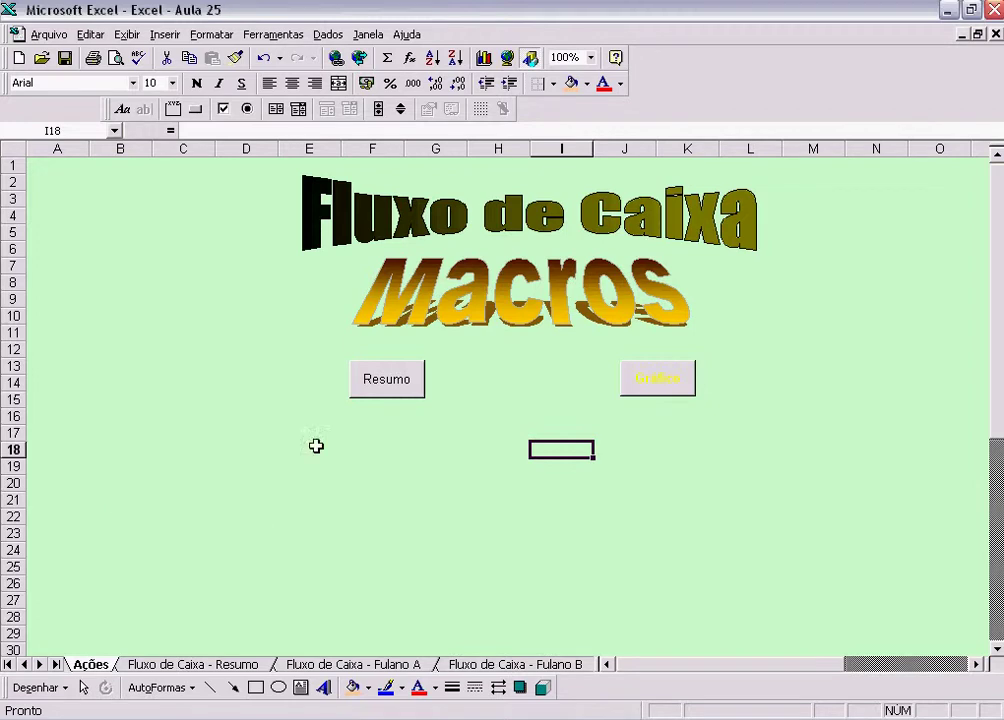
- Test the Resumo and Gráfico macro buttons, returning to the Ações sheet through the Macros WordArt each time
{"action": "left_click", "coordinate": [390, 380]}
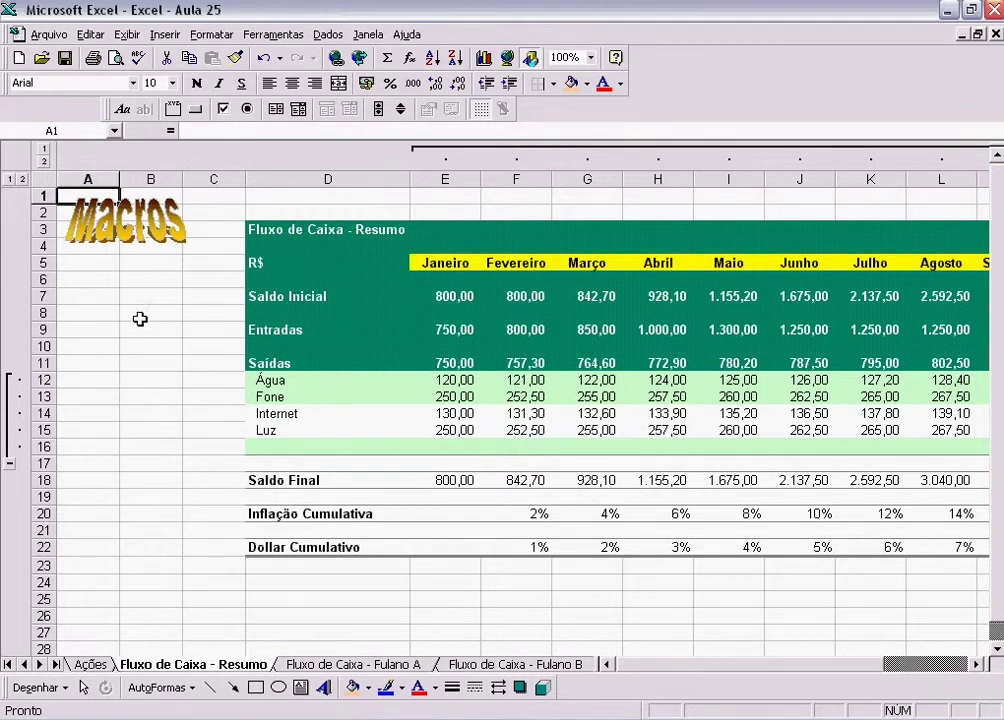
{"action": "left_click", "coordinate": [123, 236]}
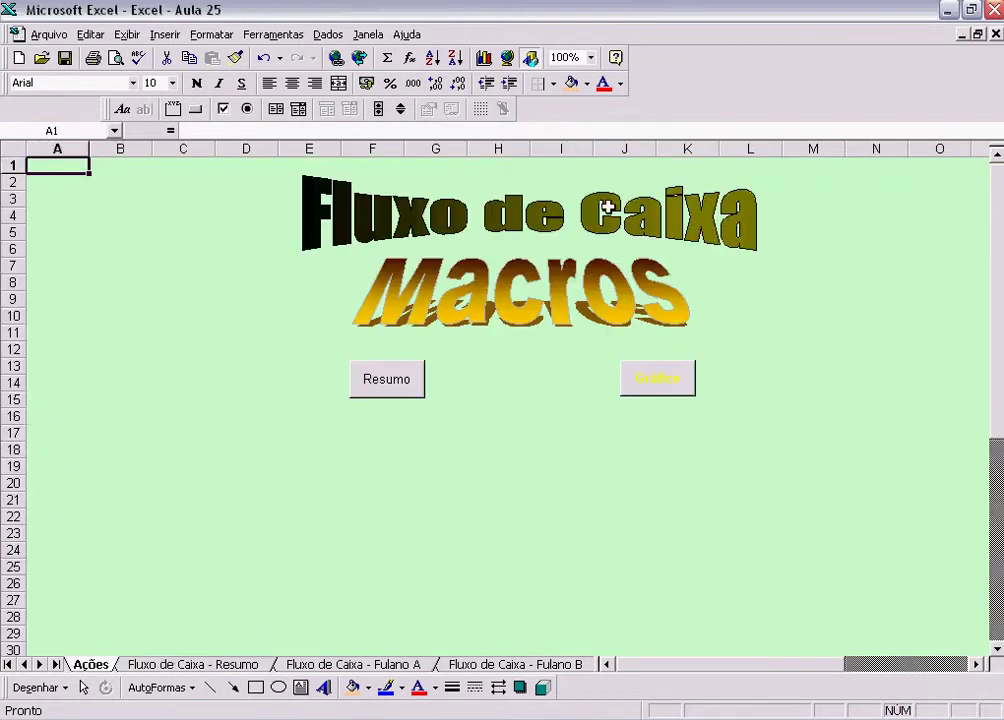
{"action": "left_click", "coordinate": [658, 380]}
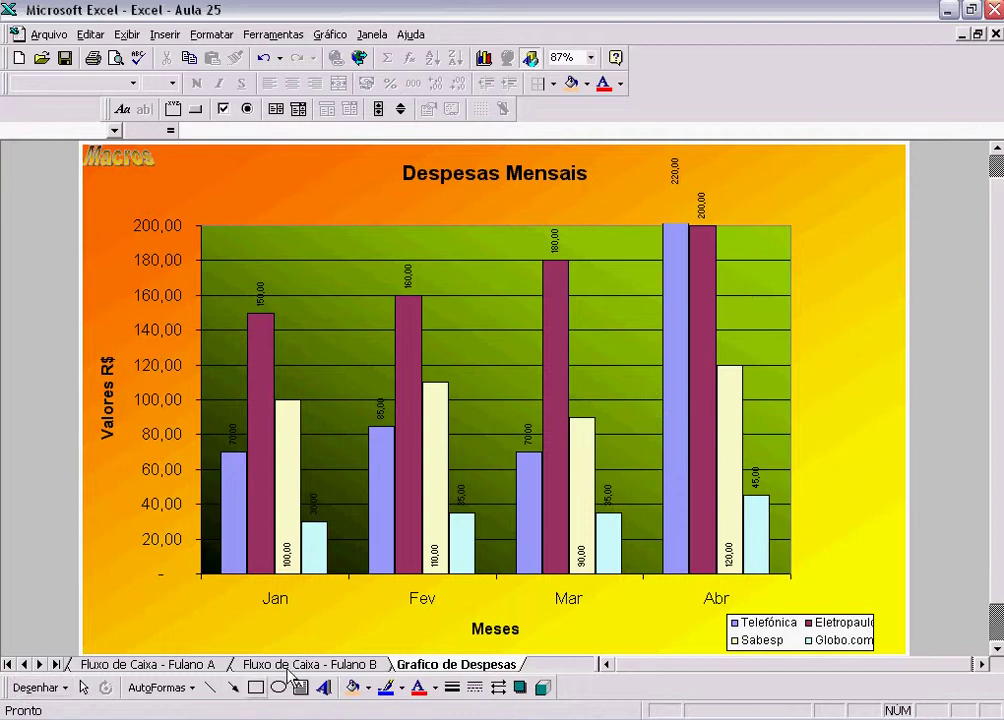
{"action": "left_click", "coordinate": [121, 160]}
{"action": "left_click", "coordinate": [531, 463]}
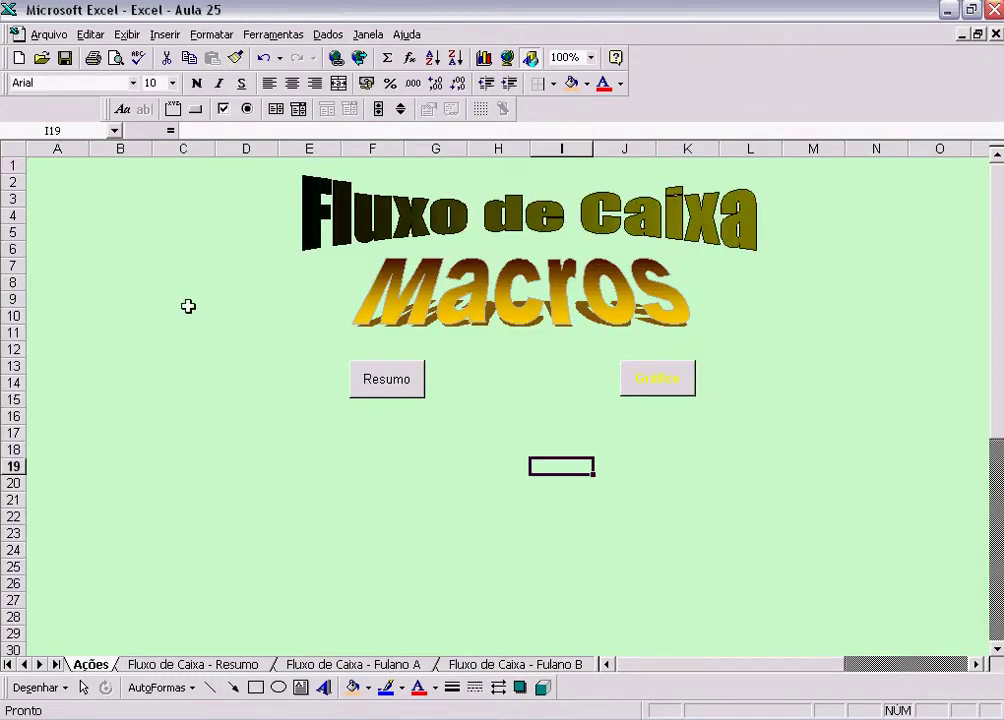
{"action": "left_click", "coordinate": [184, 300]}
{"action": "left_click", "coordinate": [515, 431]}
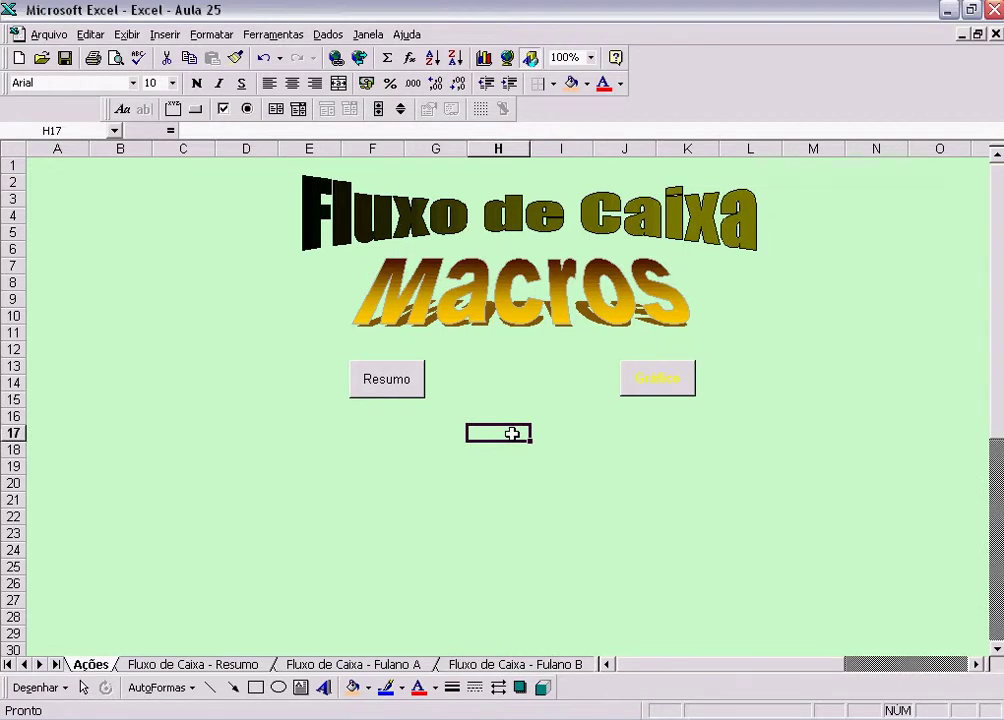
{"action": "left_click", "coordinate": [381, 449]}
{"action": "left_click", "coordinate": [533, 426]}
{"action": "left_click", "coordinate": [476, 436]}
{"action": "left_click", "coordinate": [510, 368]}
{"action": "left_click", "coordinate": [532, 334]}
{"action": "left_click", "coordinate": [513, 386]}
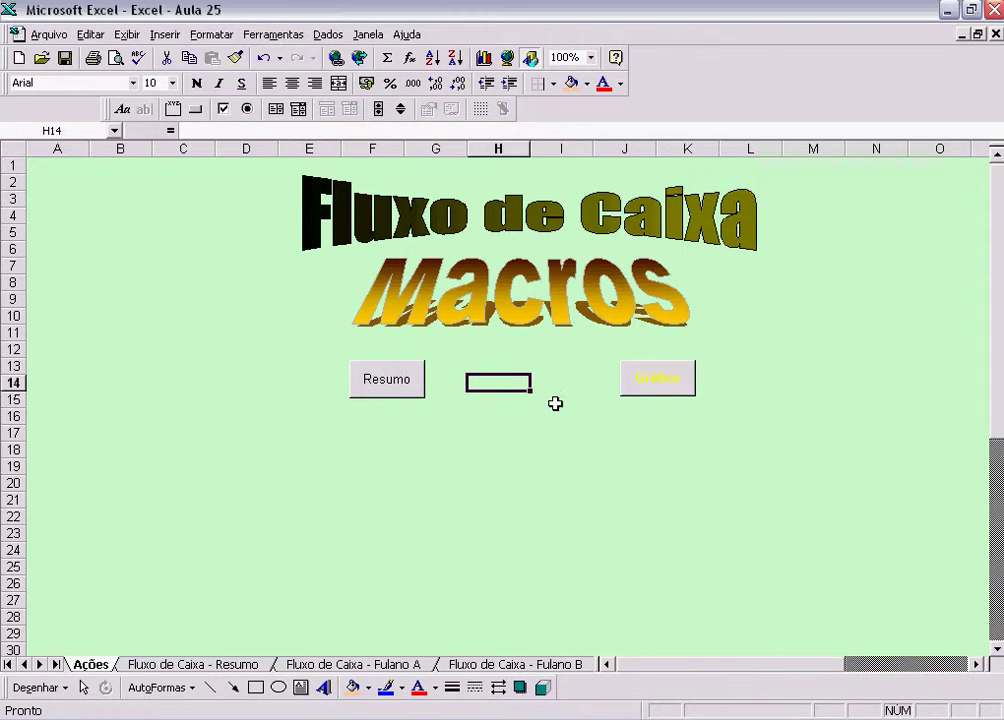
{"action": "left_click", "coordinate": [560, 373]}
{"action": "left_click", "coordinate": [488, 365]}
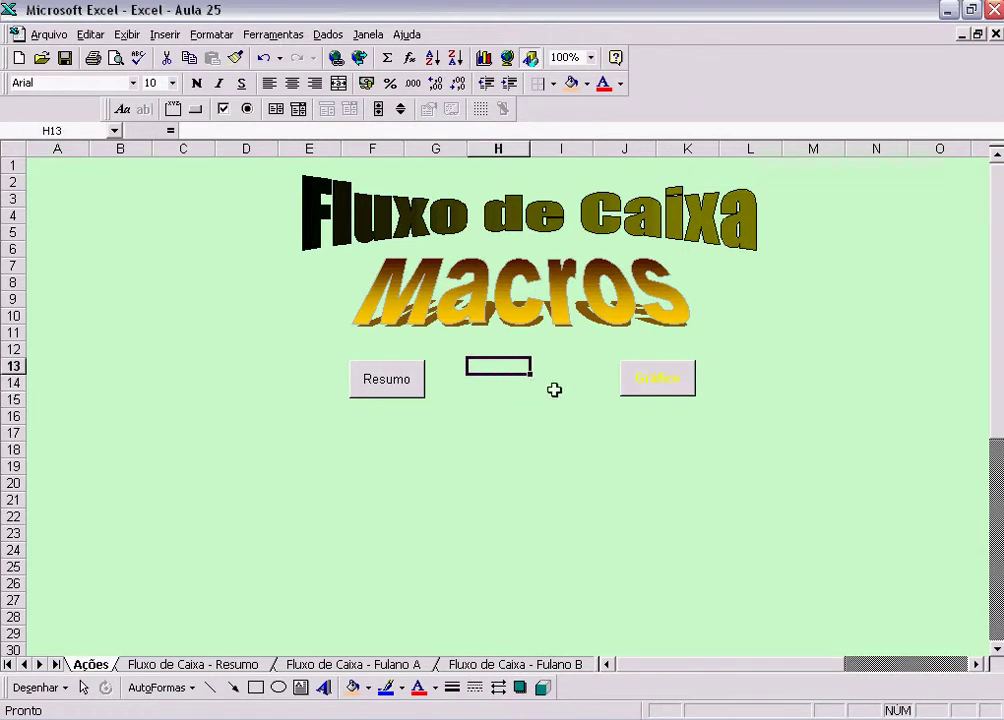
{"action": "left_click", "coordinate": [561, 385]}
{"action": "left_click", "coordinate": [502, 365]}
- Start recording a new macro named Fluxo_Caixa_FulanoA, stored in this workbook
{"action": "left_click", "coordinate": [275, 35]}
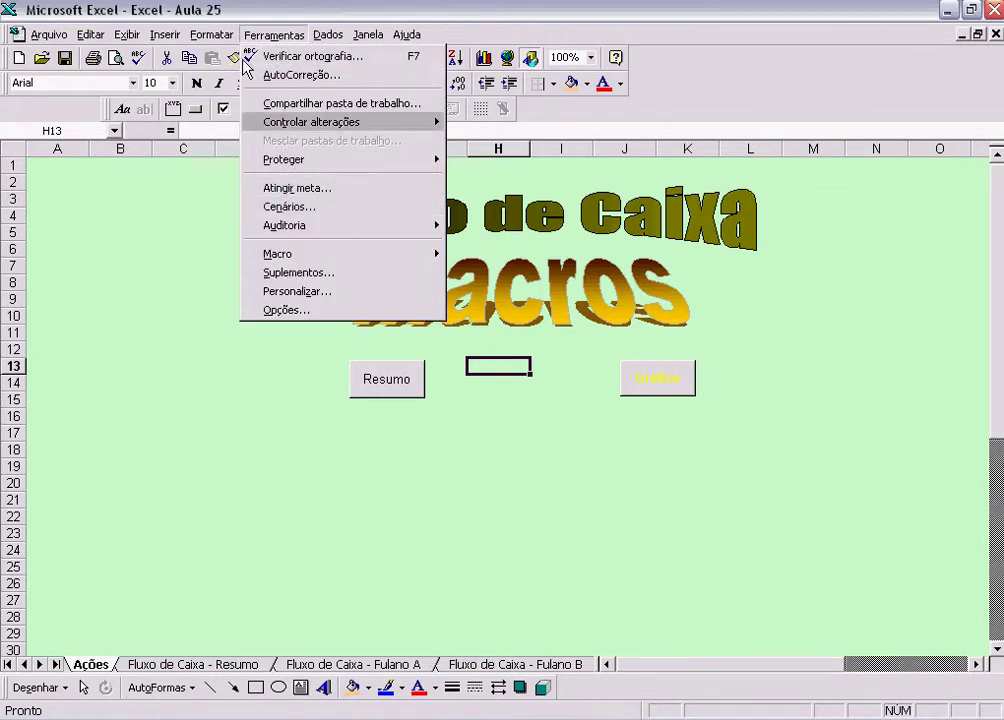
{"action": "mouse_move", "coordinate": [314, 255]}
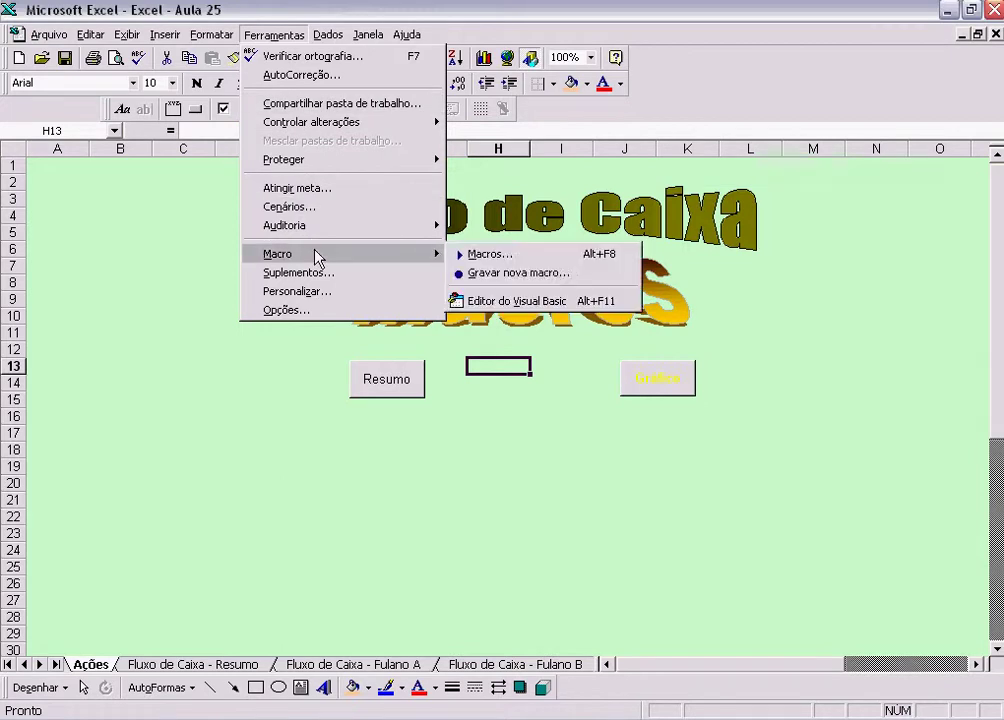
{"action": "left_click", "coordinate": [518, 273]}
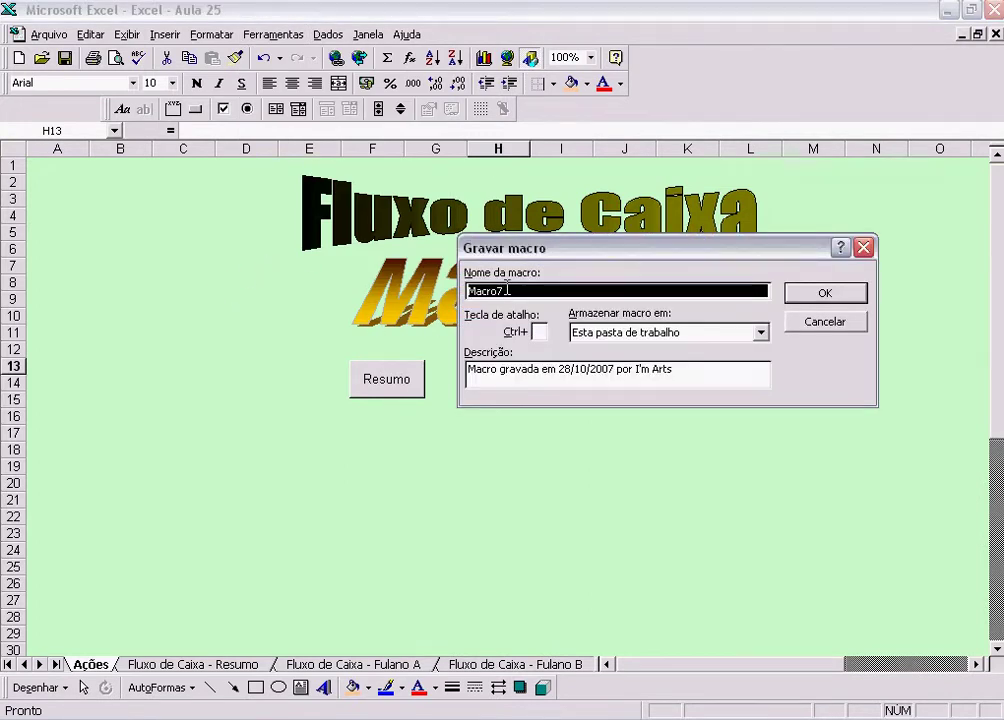
{"action": "type", "text": "Fluxo_Caixa_FulanoA"}
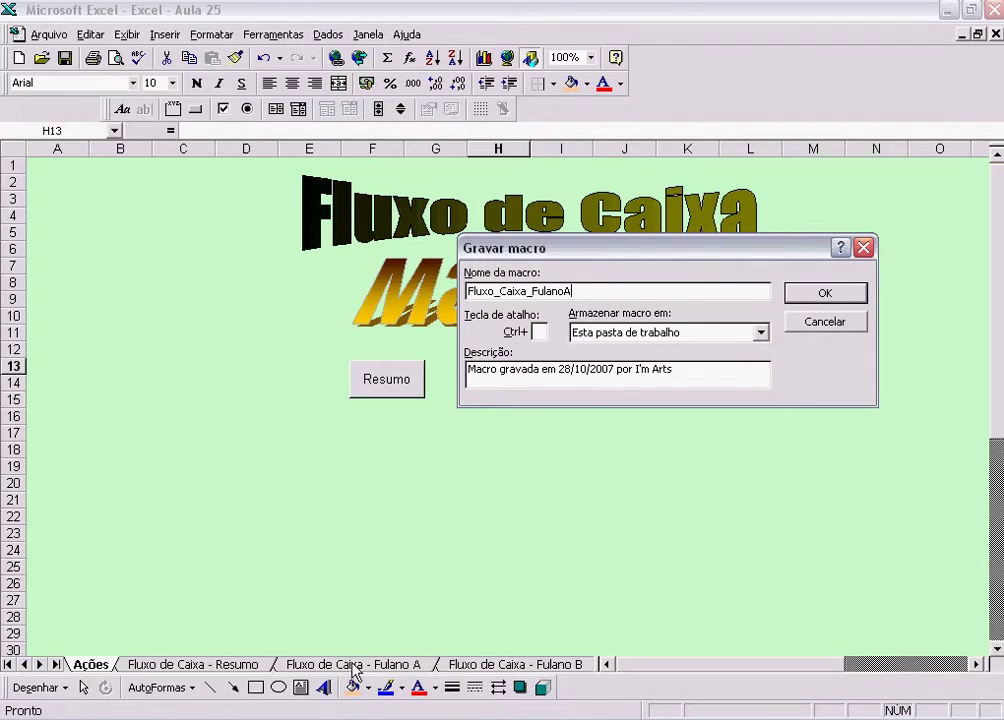
{"action": "left_click", "coordinate": [838, 291]}
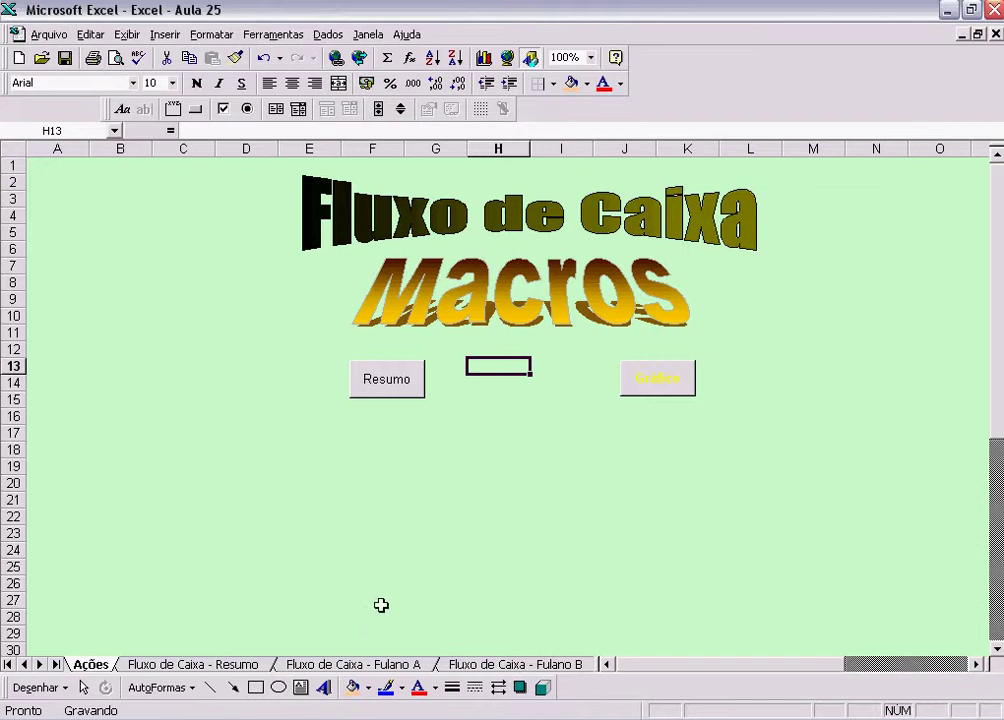
- Record switching to the Fluxo de Caixa - Fulano A sheet and selecting cell A1, and stop the macro recording
{"action": "left_click", "coordinate": [374, 665]}
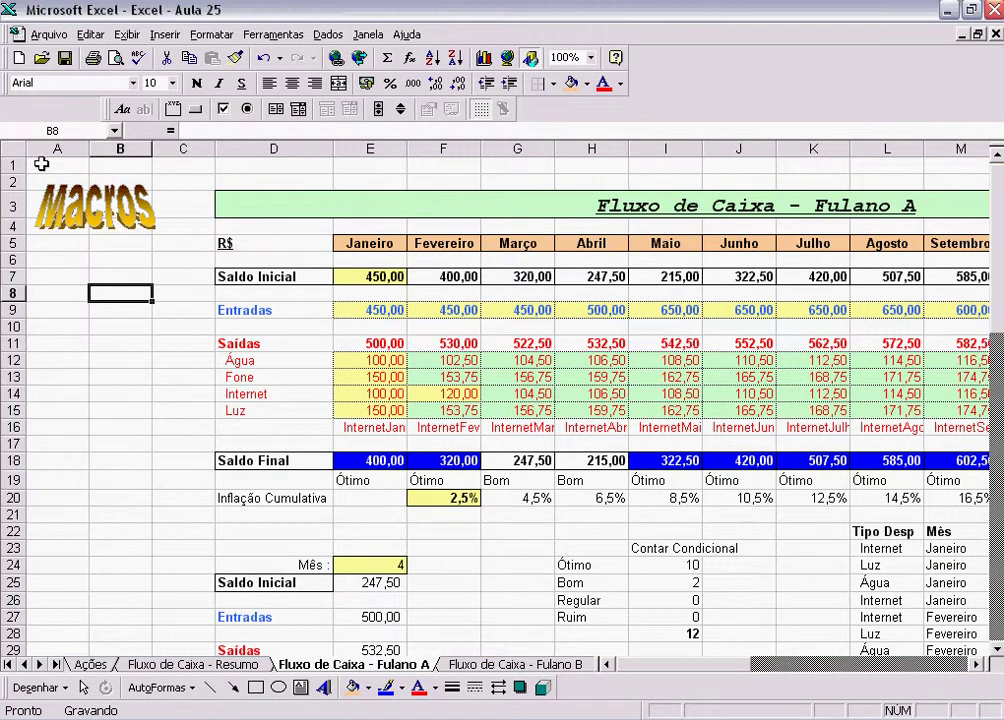
{"action": "key", "text": "ctrl+Home"}
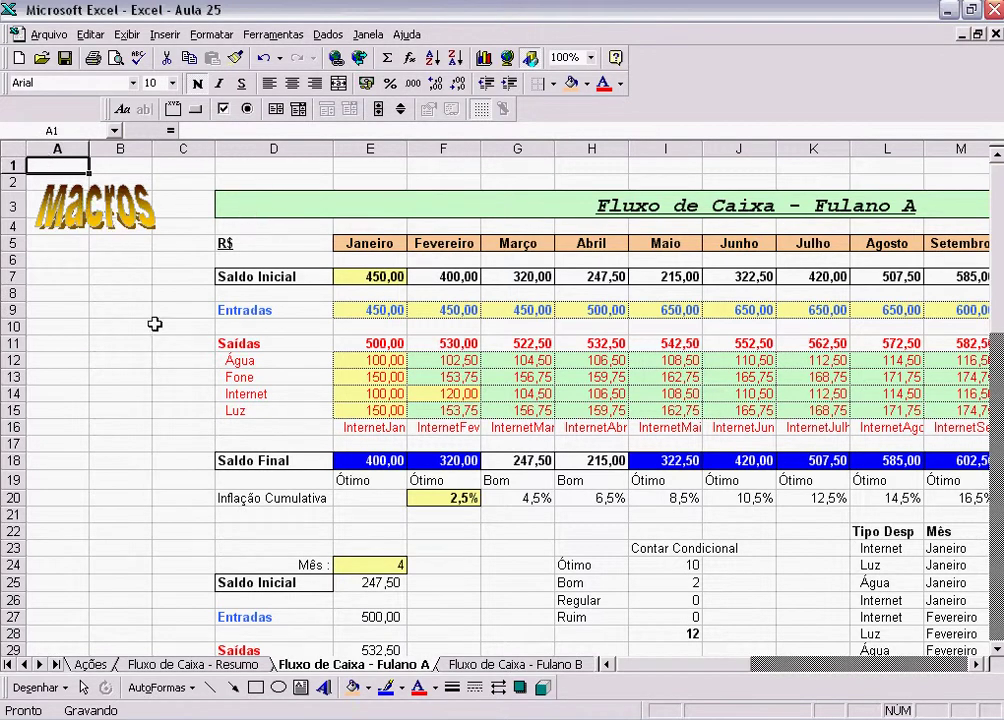
{"action": "left_click", "coordinate": [283, 33]}
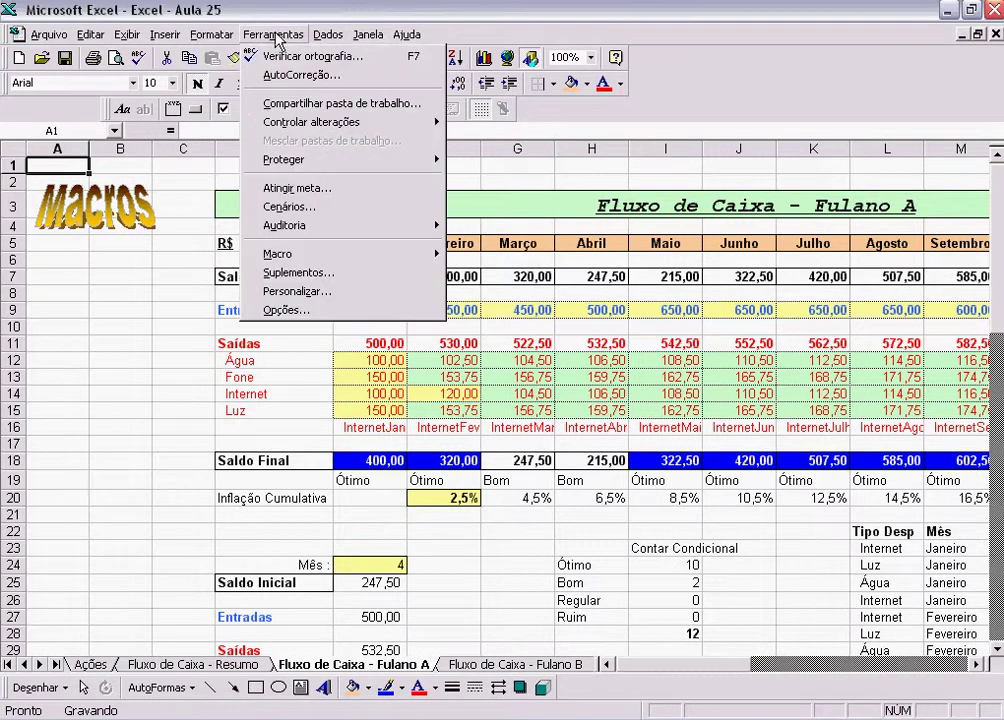
{"action": "mouse_move", "coordinate": [343, 264]}
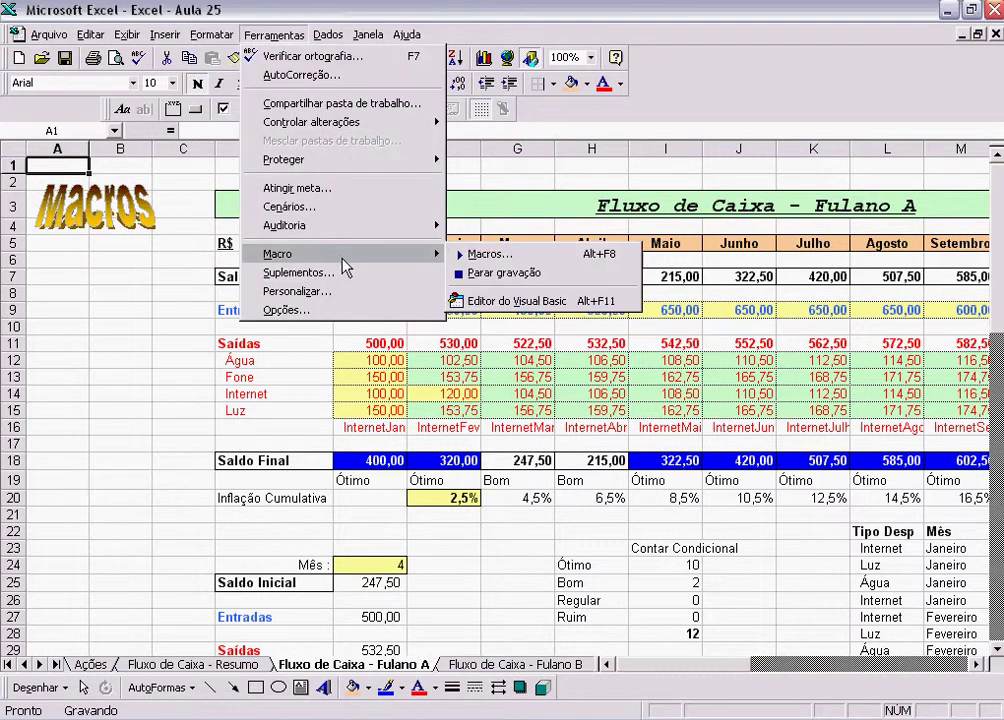
{"action": "left_click", "coordinate": [505, 273]}
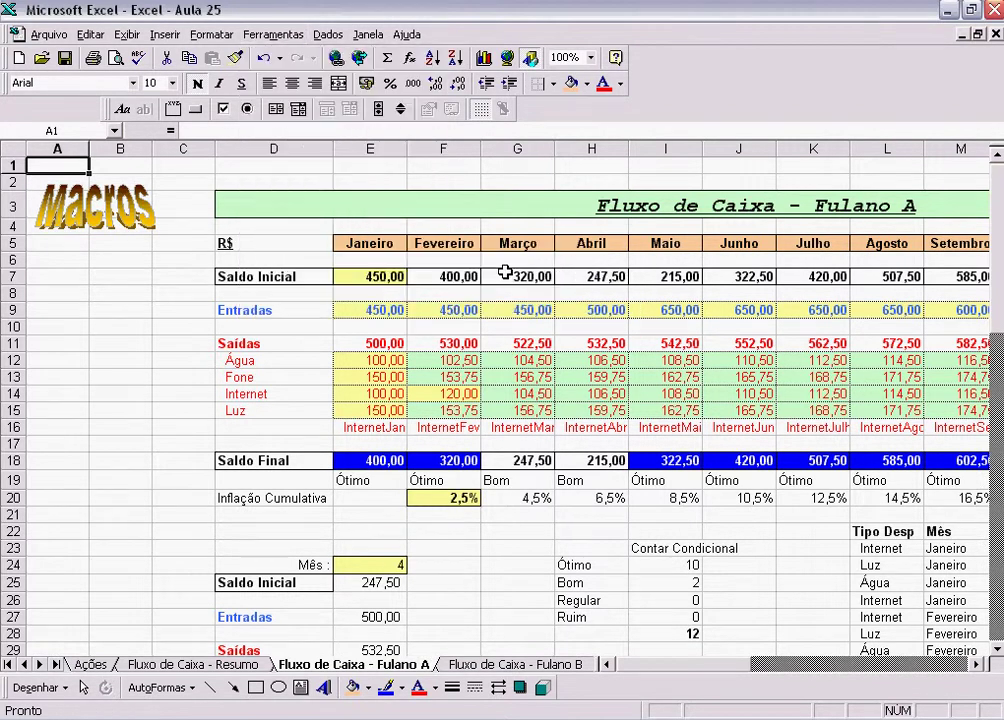
- Run the Fluxo_Caixa_FulanoA macro while on the Fluxo de Caixa - Fulano A sheet with cell A1 selected
{"action": "left_click", "coordinate": [118, 260]}
{"action": "left_click", "coordinate": [46, 166]}
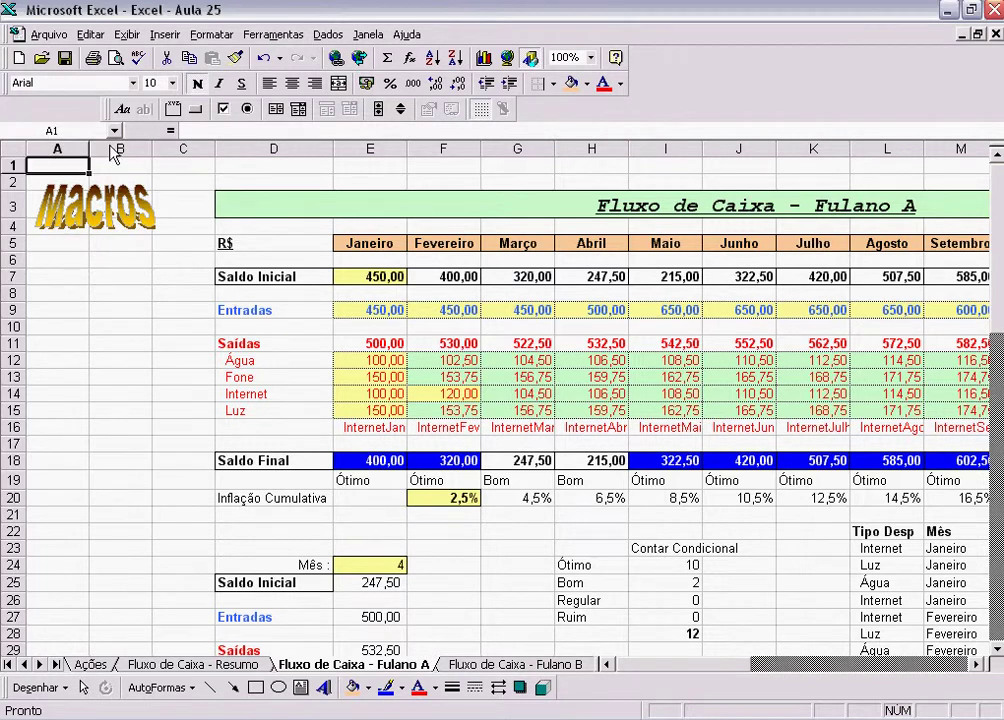
{"action": "left_click", "coordinate": [272, 36]}
{"action": "mouse_move", "coordinate": [410, 256]}
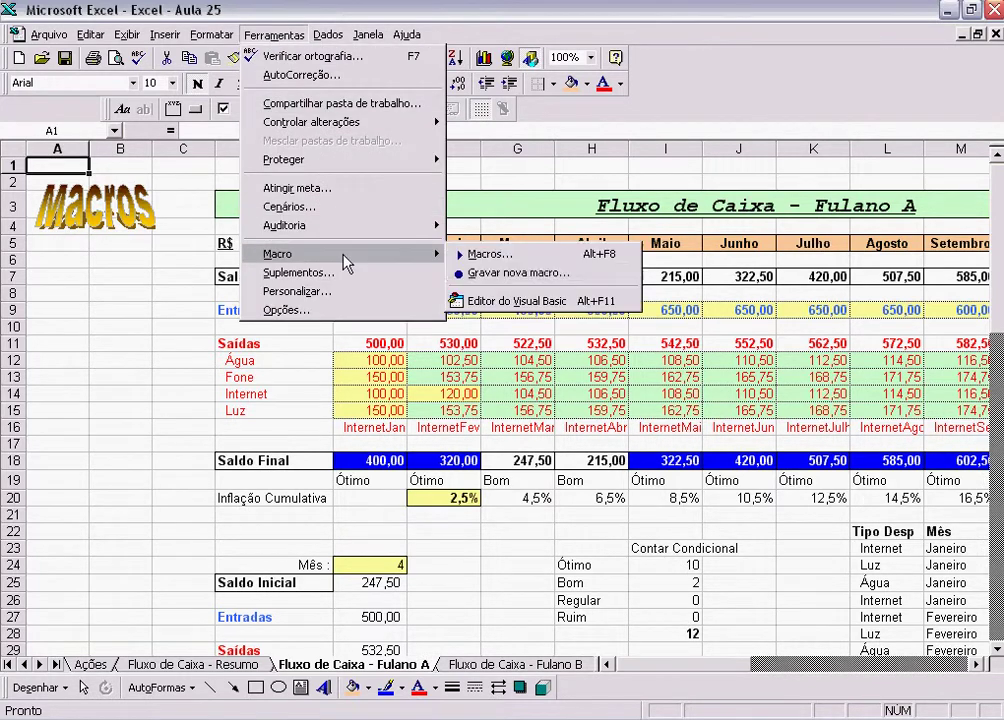
{"action": "left_click", "coordinate": [488, 255]}
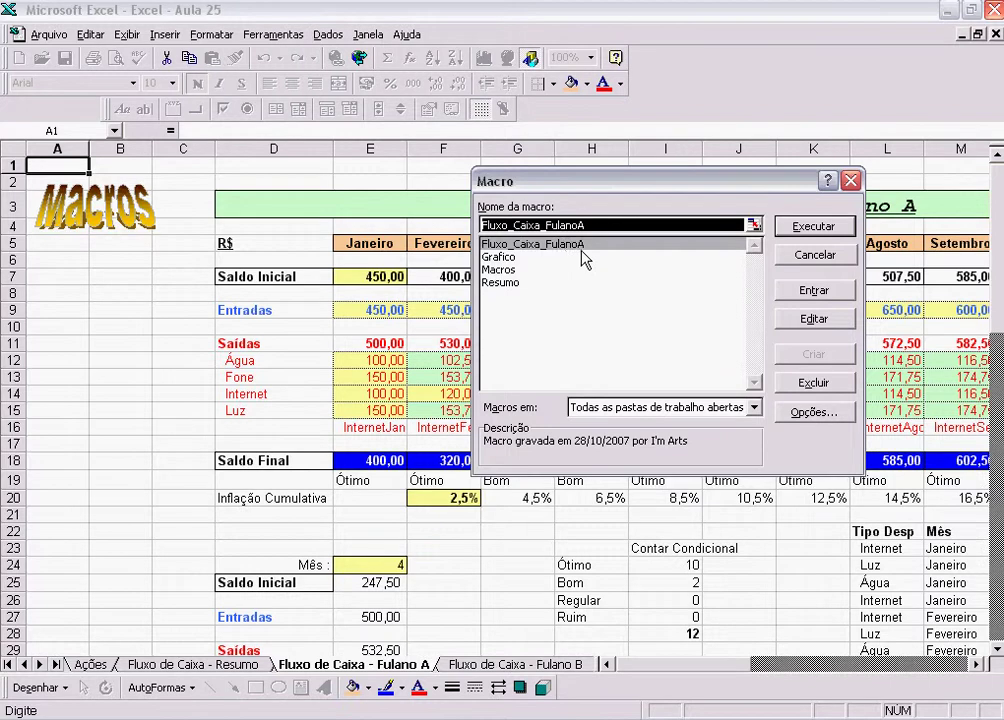
{"action": "left_click", "coordinate": [825, 229]}
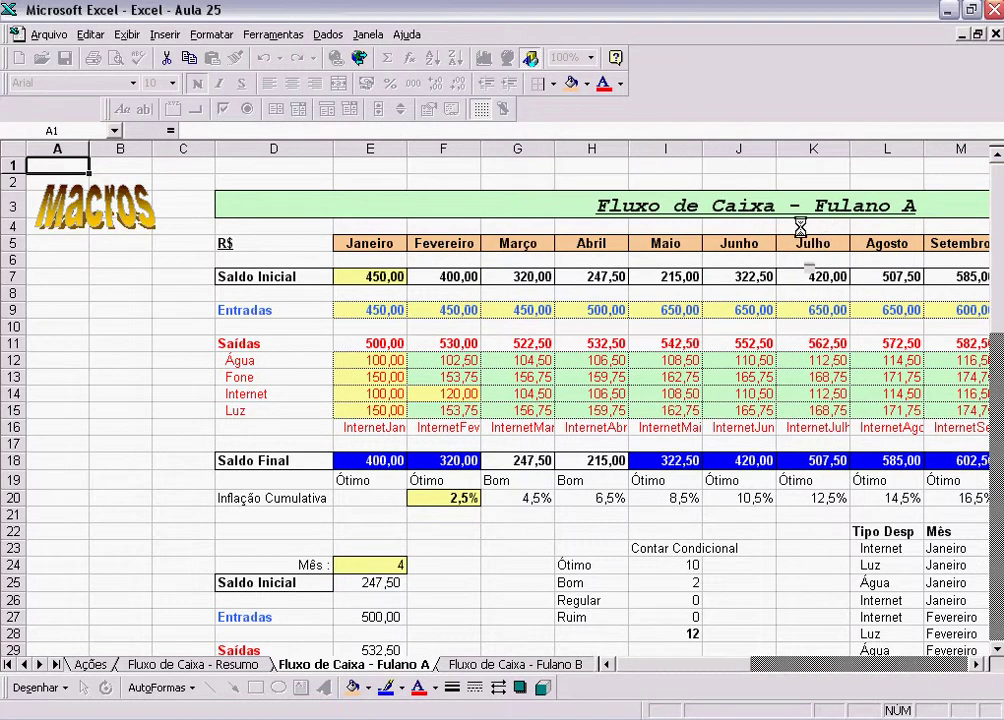
- Test the Fluxo_Caixa_FulanoA macro by running it from the Ações sheet, and go back to Ações
{"action": "left_click", "coordinate": [88, 665]}
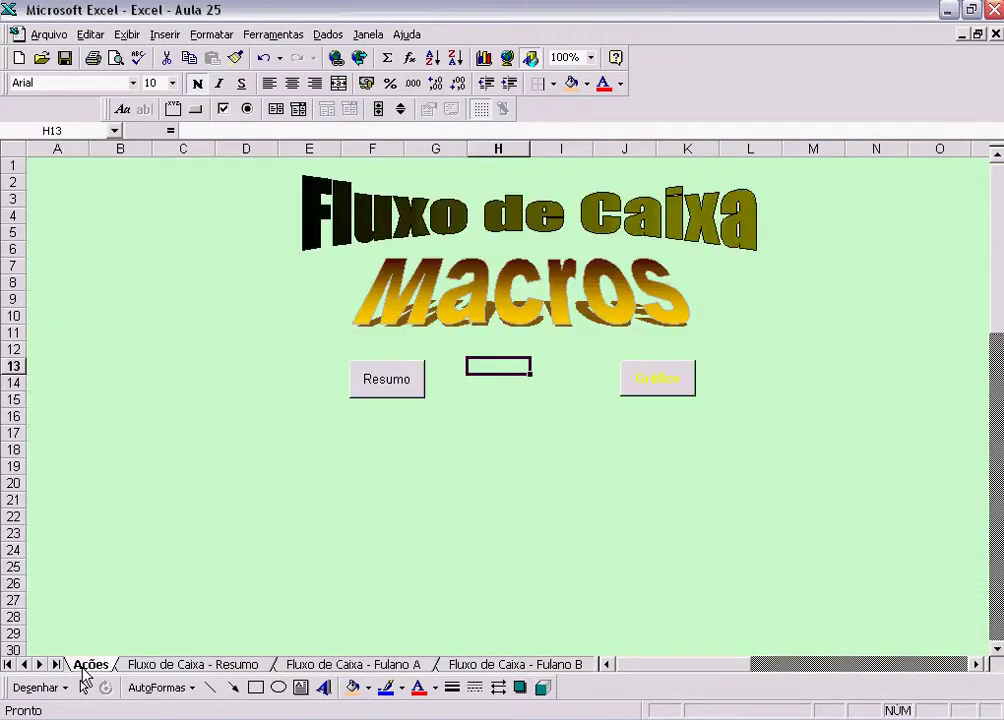
{"action": "left_click", "coordinate": [273, 34]}
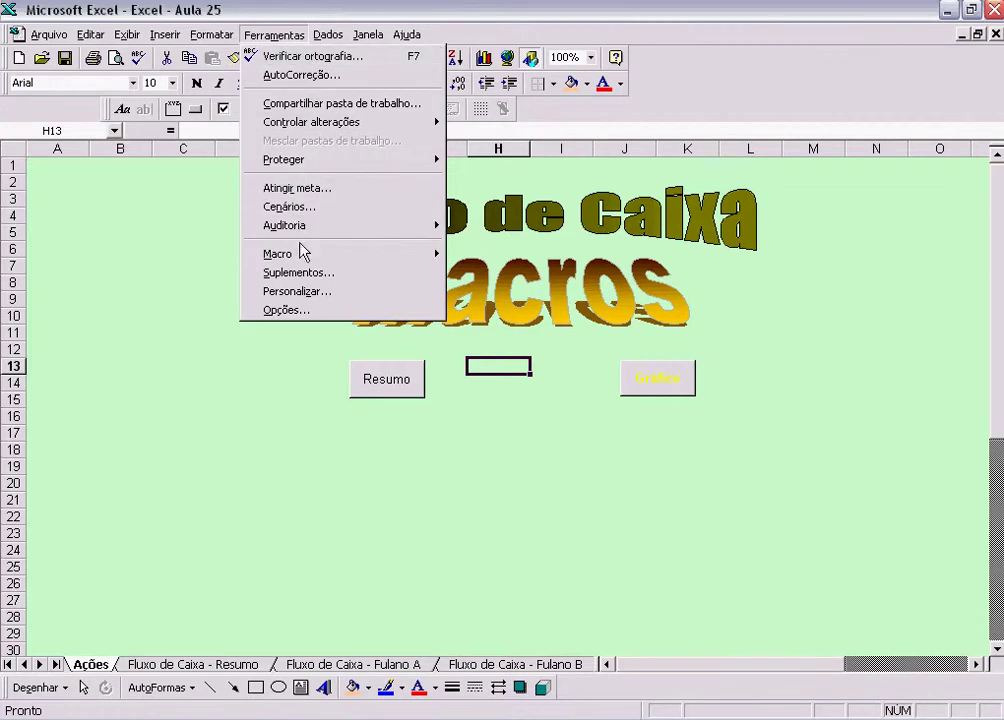
{"action": "mouse_move", "coordinate": [363, 258]}
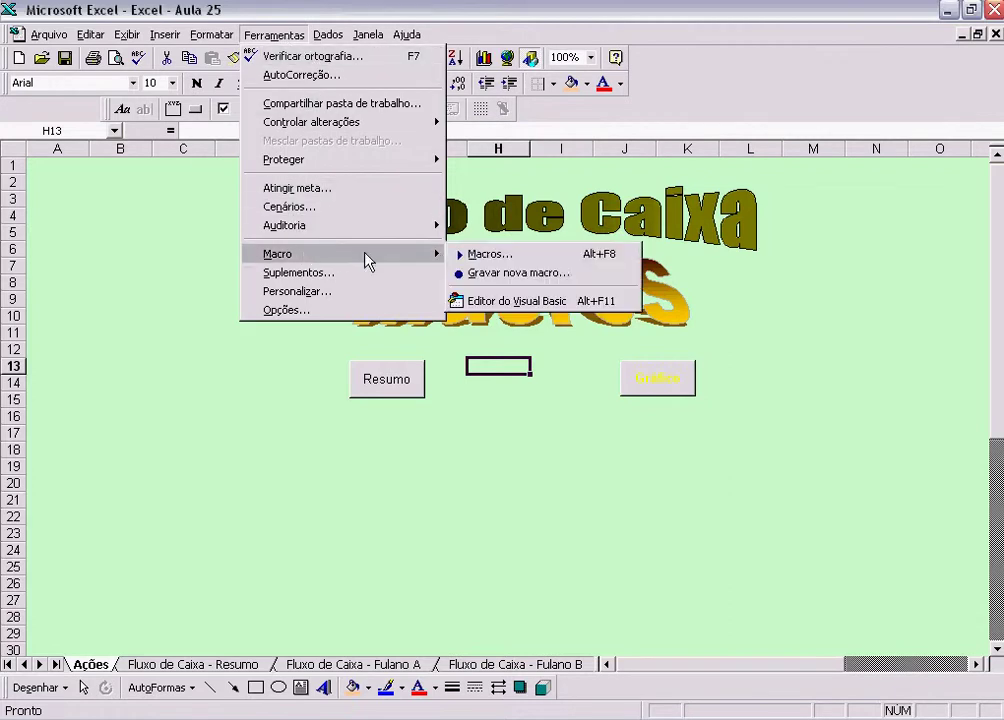
{"action": "left_click", "coordinate": [490, 254]}
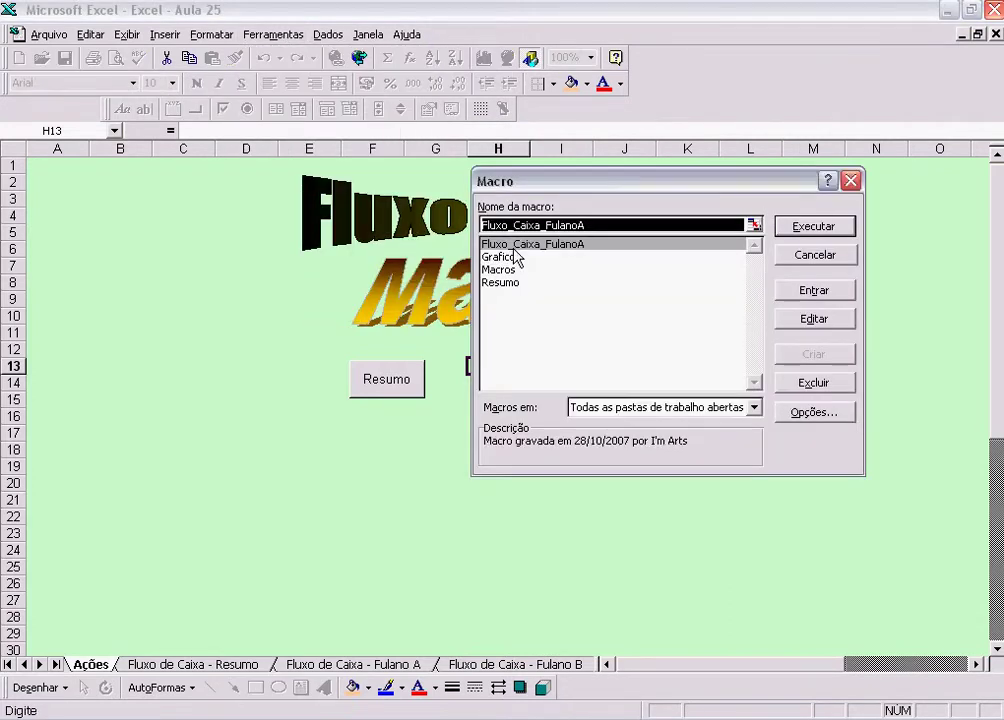
{"action": "left_click", "coordinate": [818, 226]}
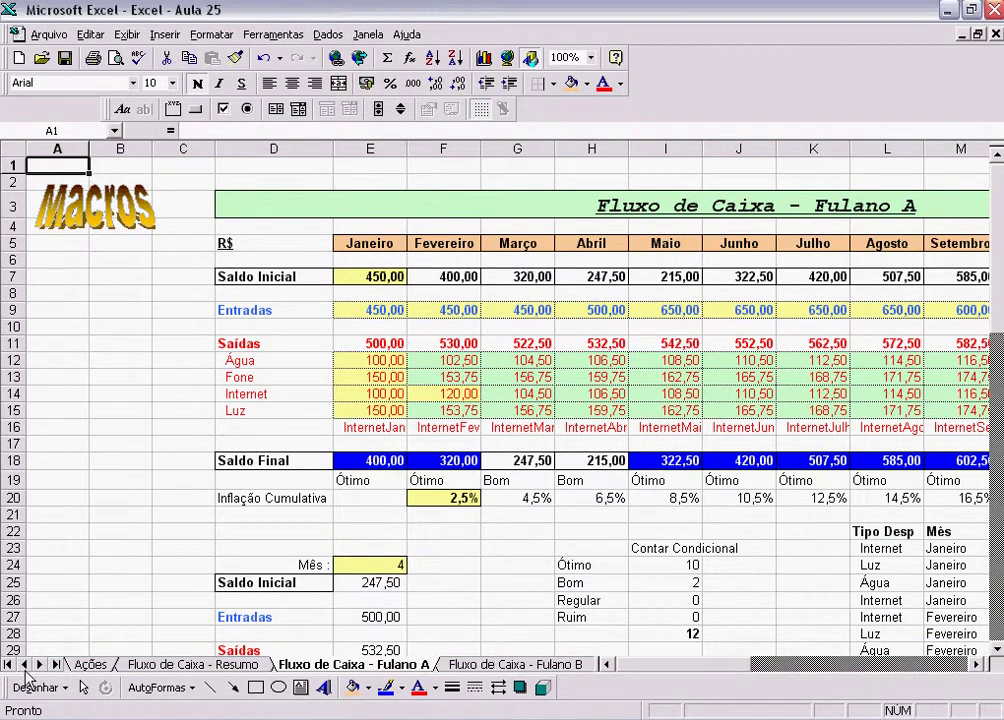
{"action": "left_click", "coordinate": [93, 663]}
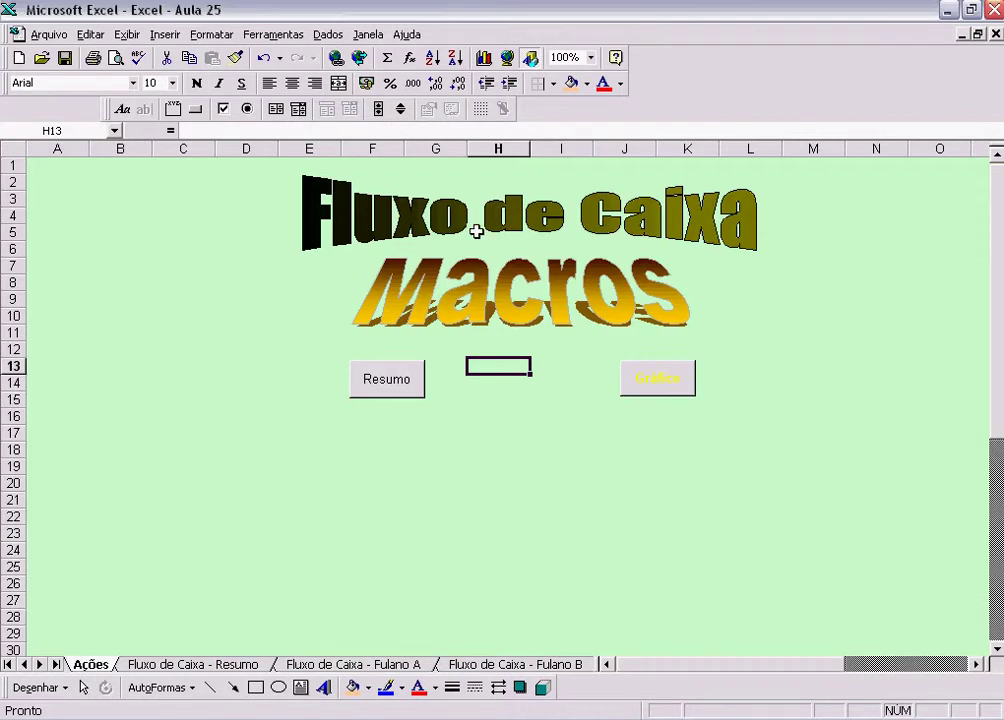
- View the list of macros in the open workbooks from cell H13 of Ações, and close it without running any
{"action": "left_click", "coordinate": [550, 419]}
{"action": "left_click", "coordinate": [494, 366]}
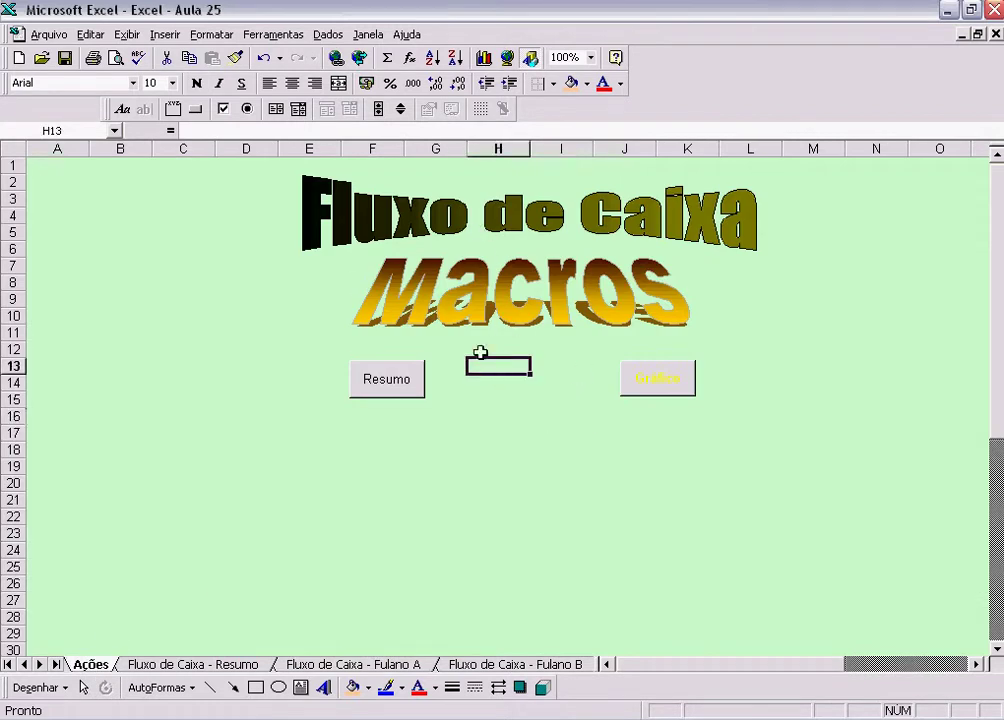
{"action": "left_click", "coordinate": [276, 35]}
{"action": "mouse_move", "coordinate": [426, 252]}
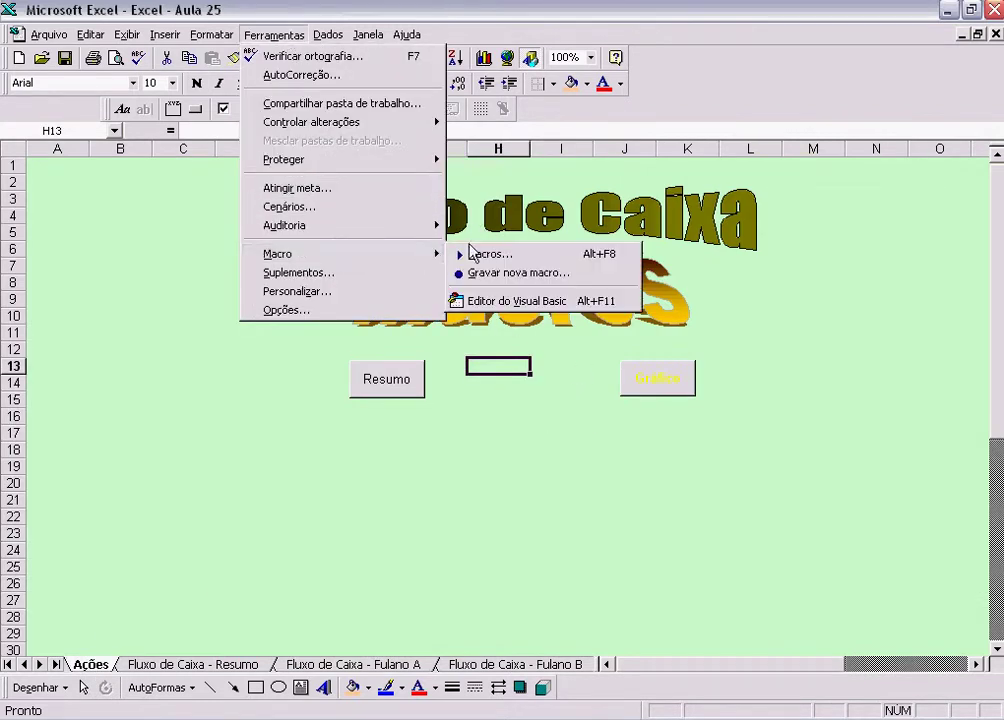
{"action": "left_click", "coordinate": [465, 193]}
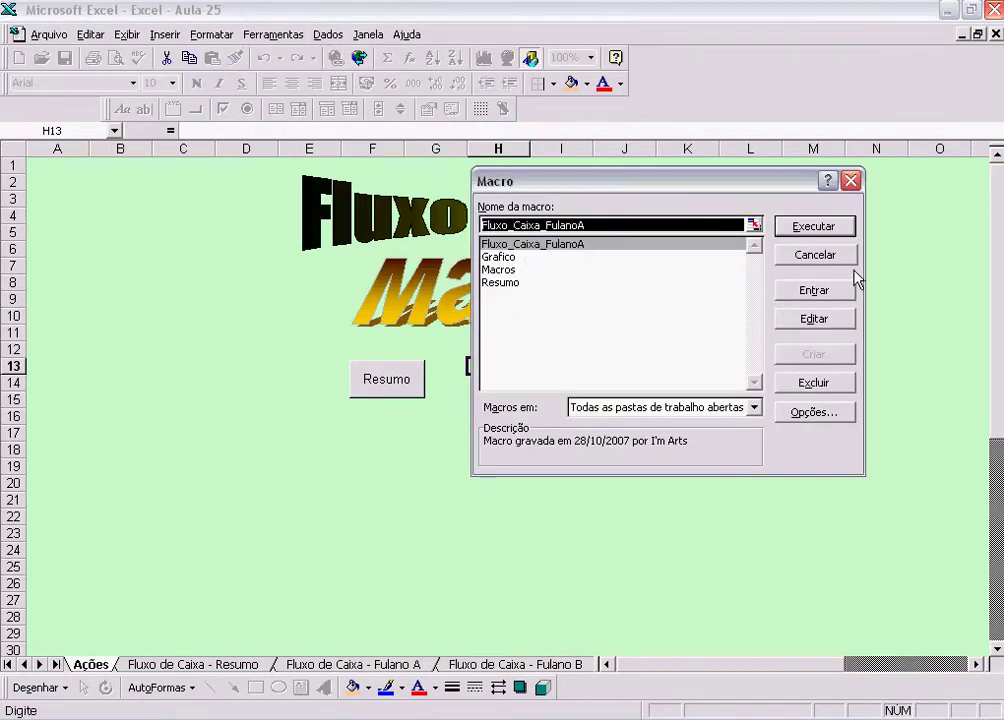
{"action": "left_click", "coordinate": [824, 259]}
{"action": "left_click", "coordinate": [522, 396]}
{"action": "left_click", "coordinate": [515, 368]}
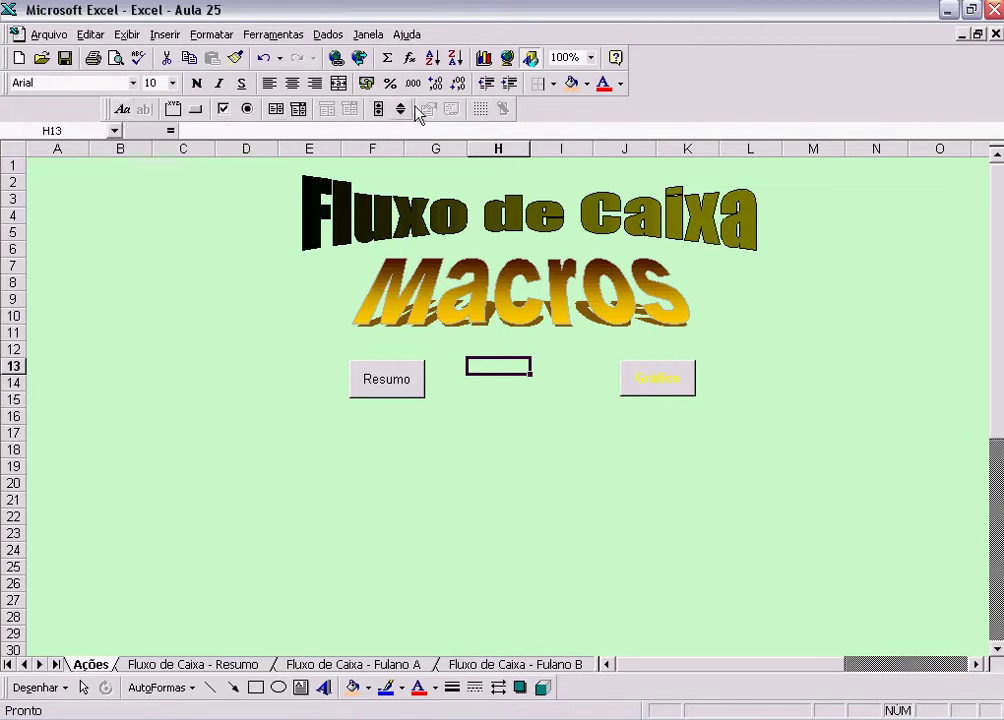
- Hide the Formulários toolbar and show it again
{"action": "left_click", "coordinate": [127, 34]}
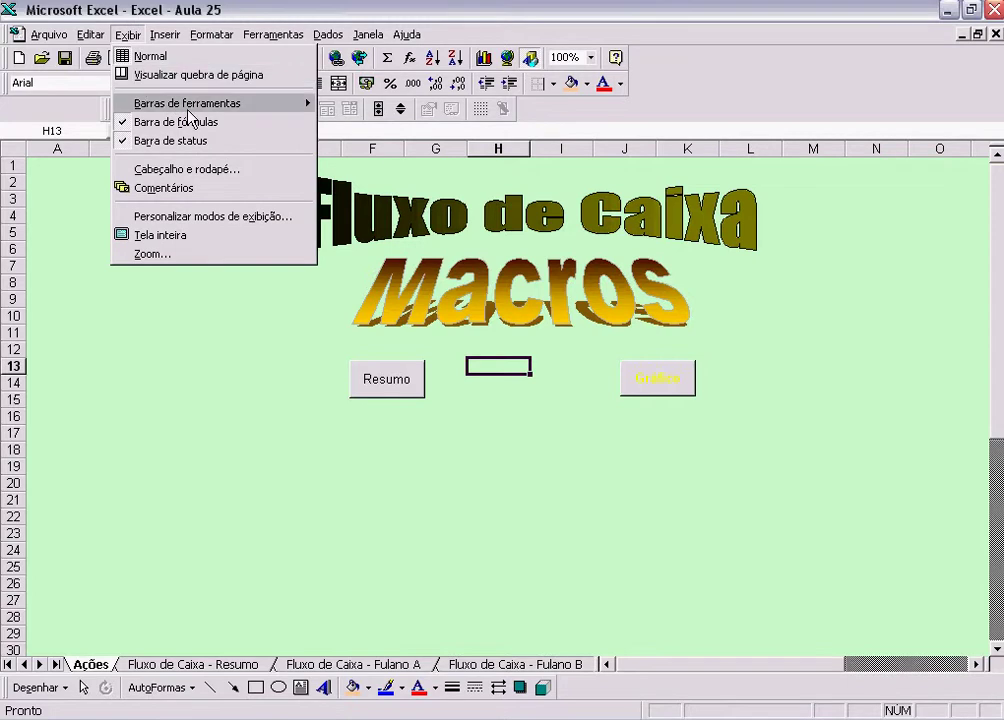
{"action": "mouse_move", "coordinate": [221, 108]}
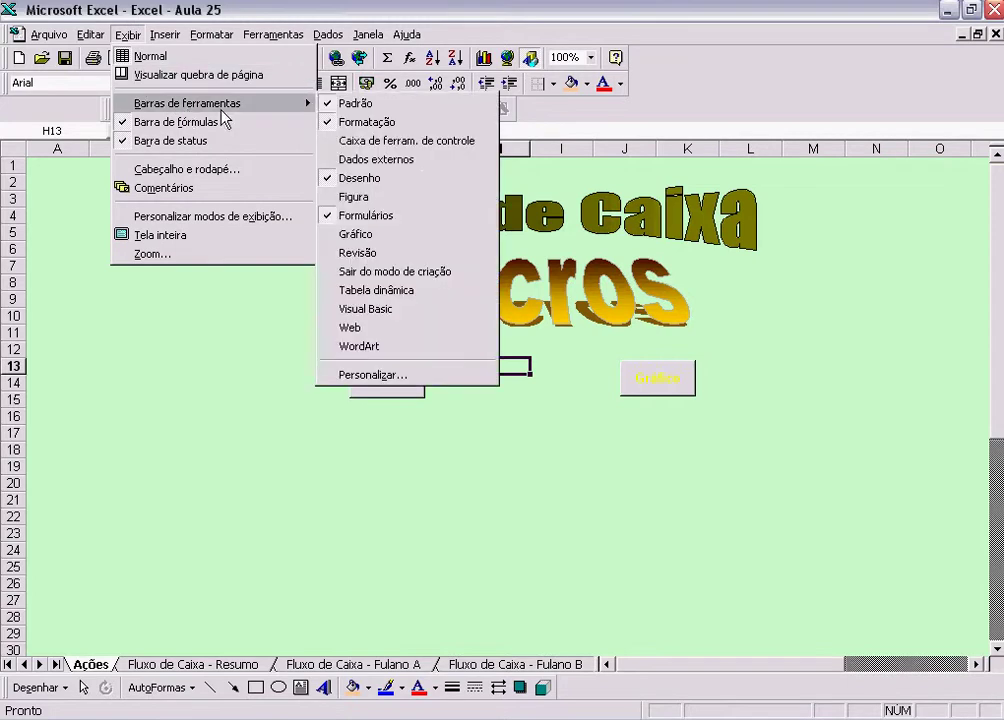
{"action": "left_click", "coordinate": [354, 218]}
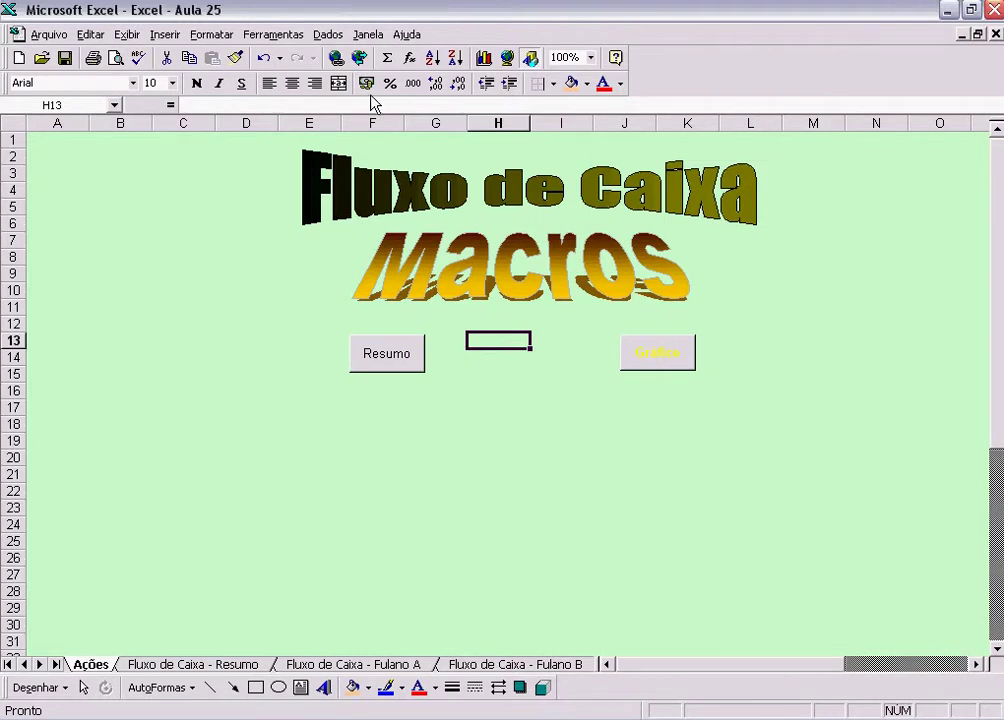
{"action": "left_click", "coordinate": [127, 34]}
{"action": "mouse_move", "coordinate": [267, 106]}
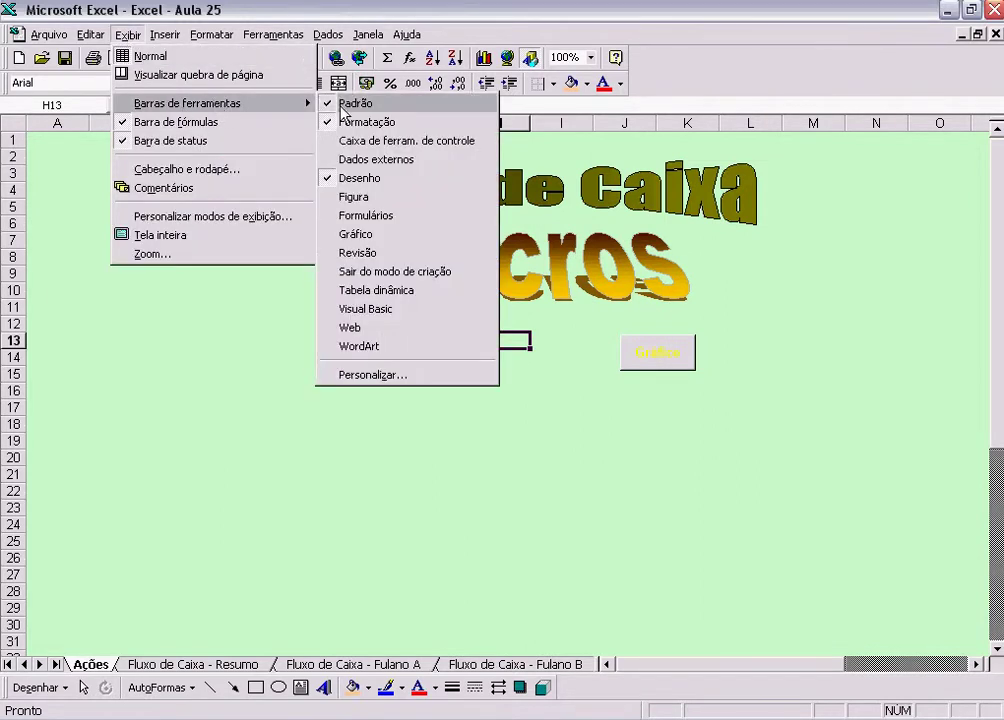
{"action": "left_click", "coordinate": [362, 218]}
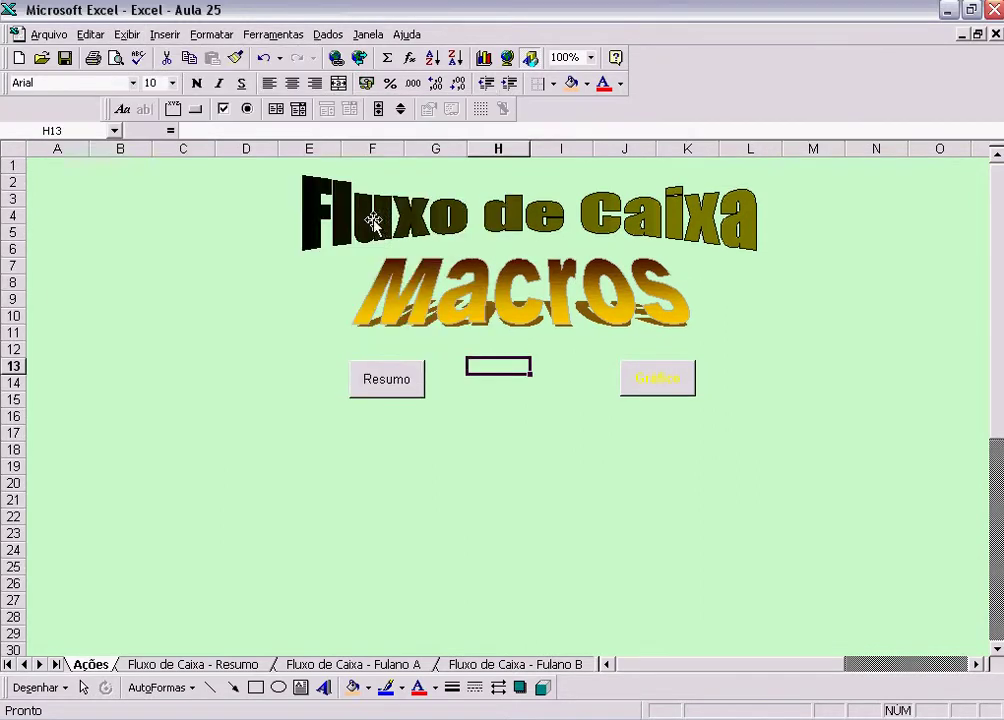
- Draw a form button directly below the Resumo button, about the same size, and assign the Fluxo_Caixa_FulanoA macro to it
{"action": "left_click", "coordinate": [198, 109]}
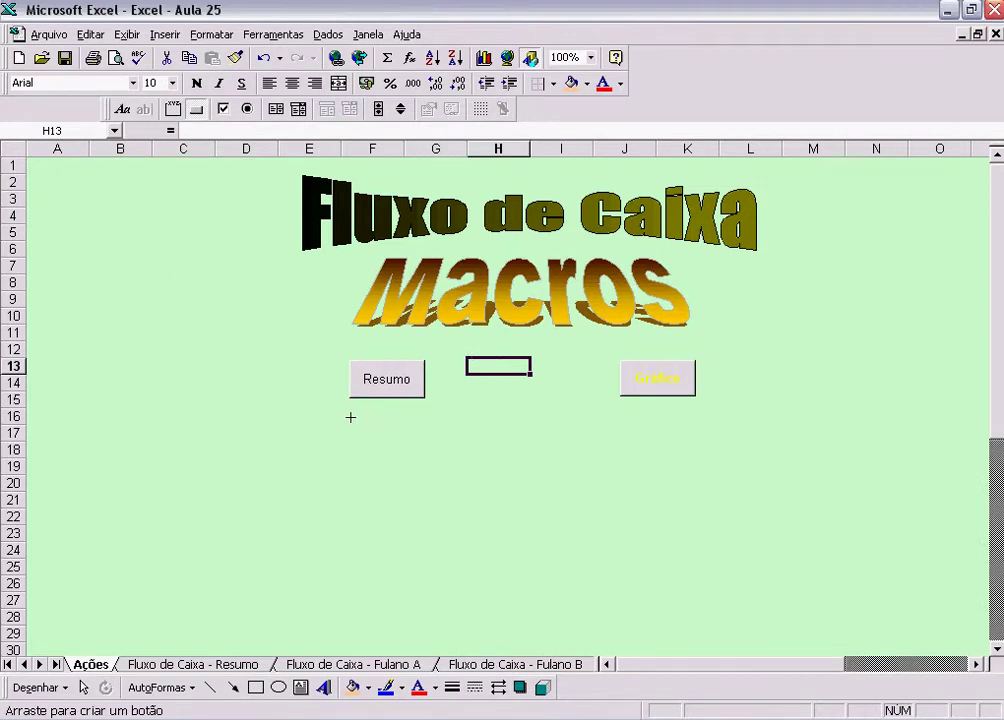
{"action": "left_click_drag", "start_coordinate": [351, 416], "coordinate": [425, 456]}
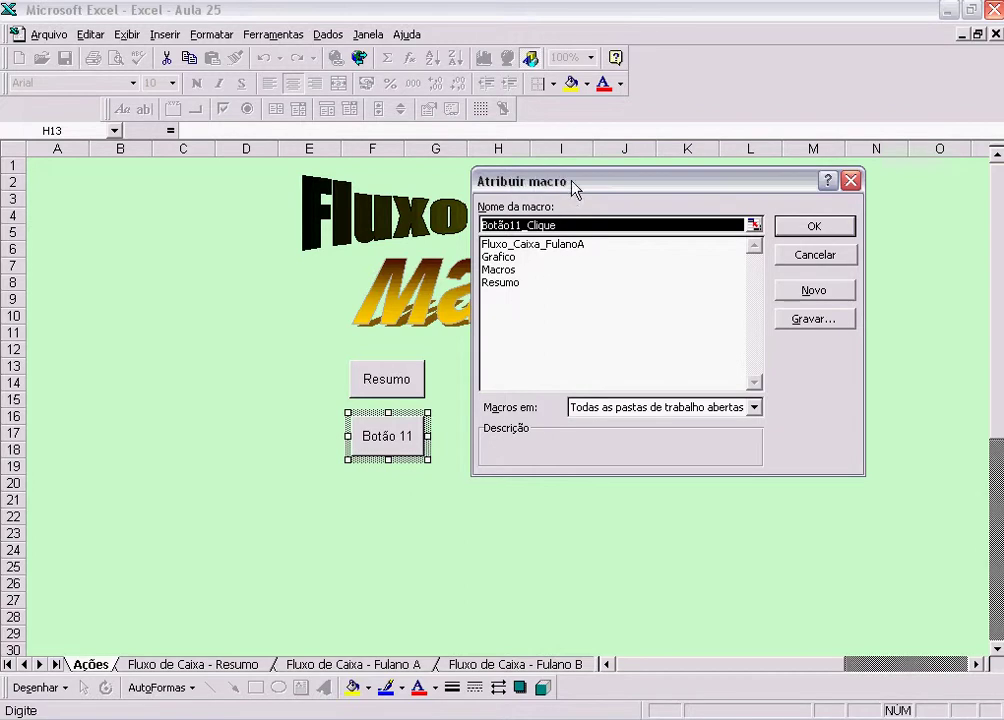
{"action": "left_click", "coordinate": [515, 245]}
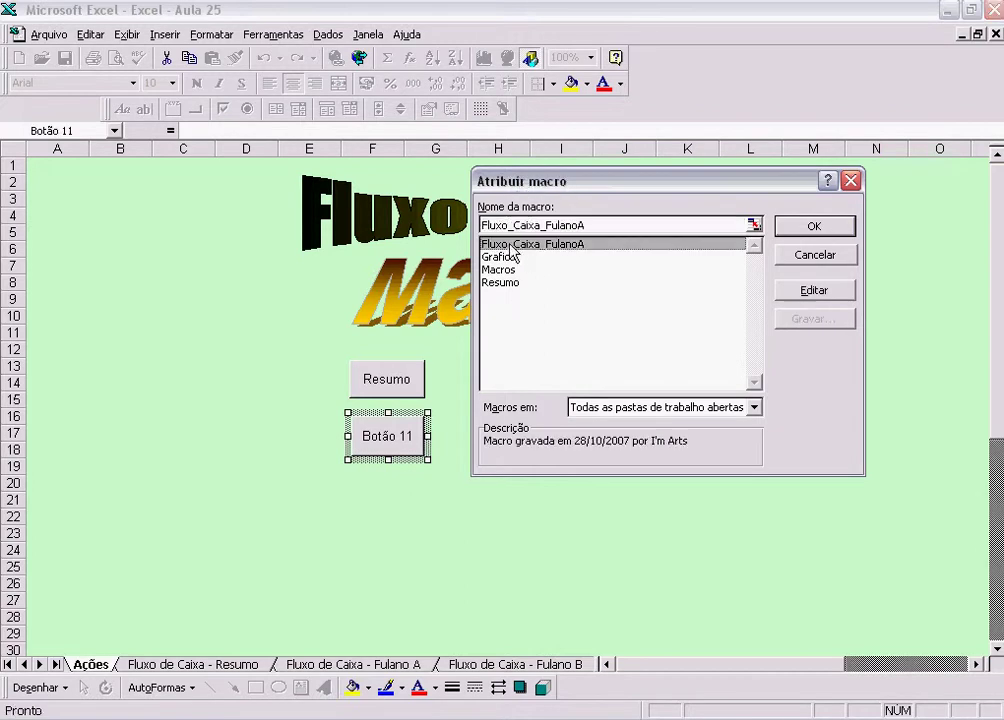
{"action": "left_click", "coordinate": [815, 228]}
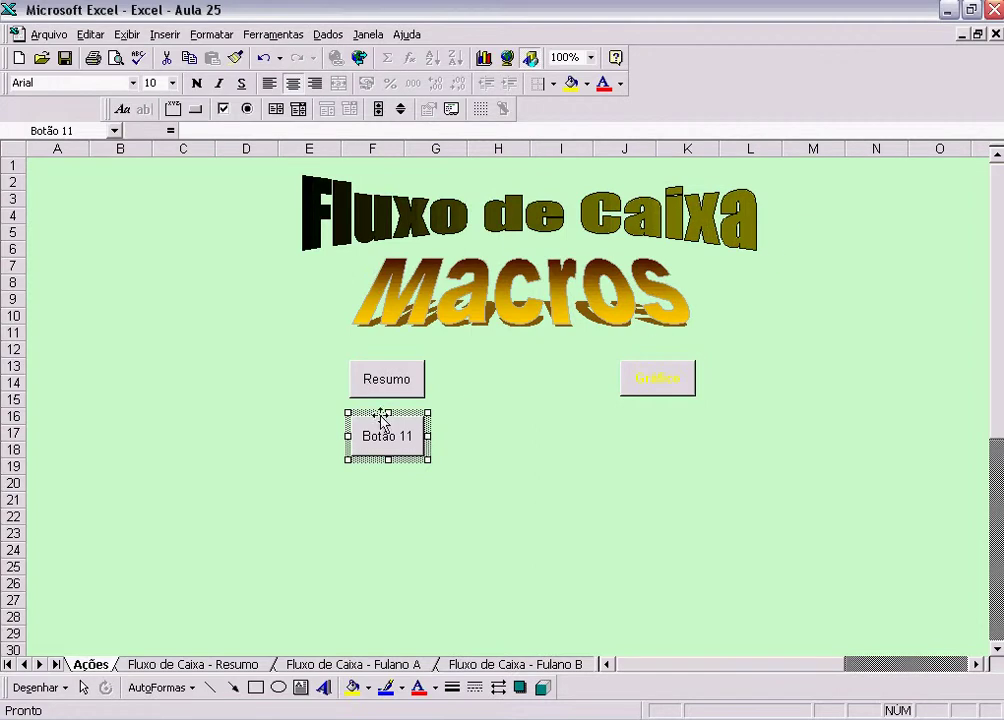
- Change the new button's label to "Fulano A" and deselect the button
{"action": "left_click_drag", "start_coordinate": [410, 435], "coordinate": [356, 430]}
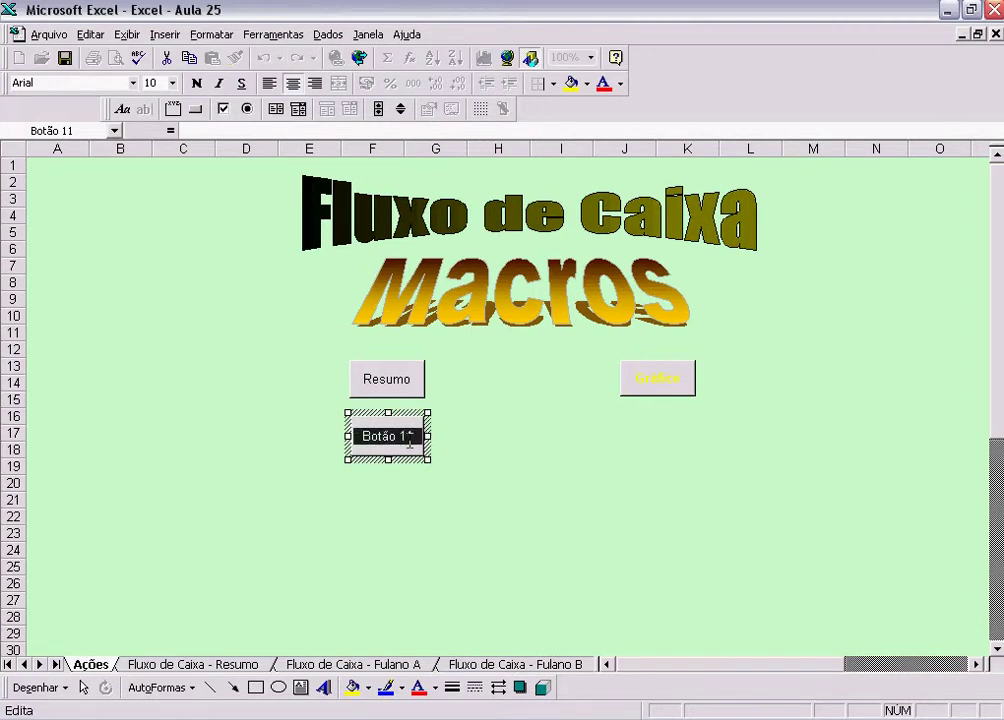
{"action": "left_click_drag", "start_coordinate": [415, 432], "coordinate": [355, 428]}
{"action": "type", "text": "Fulano A"}
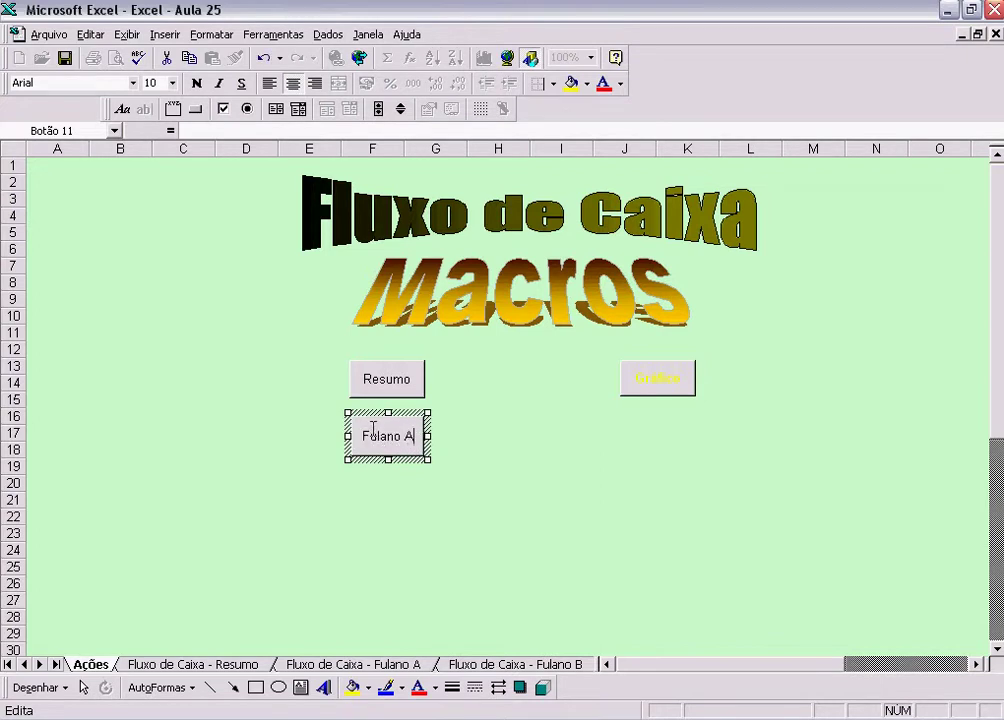
{"action": "left_click", "coordinate": [406, 530]}
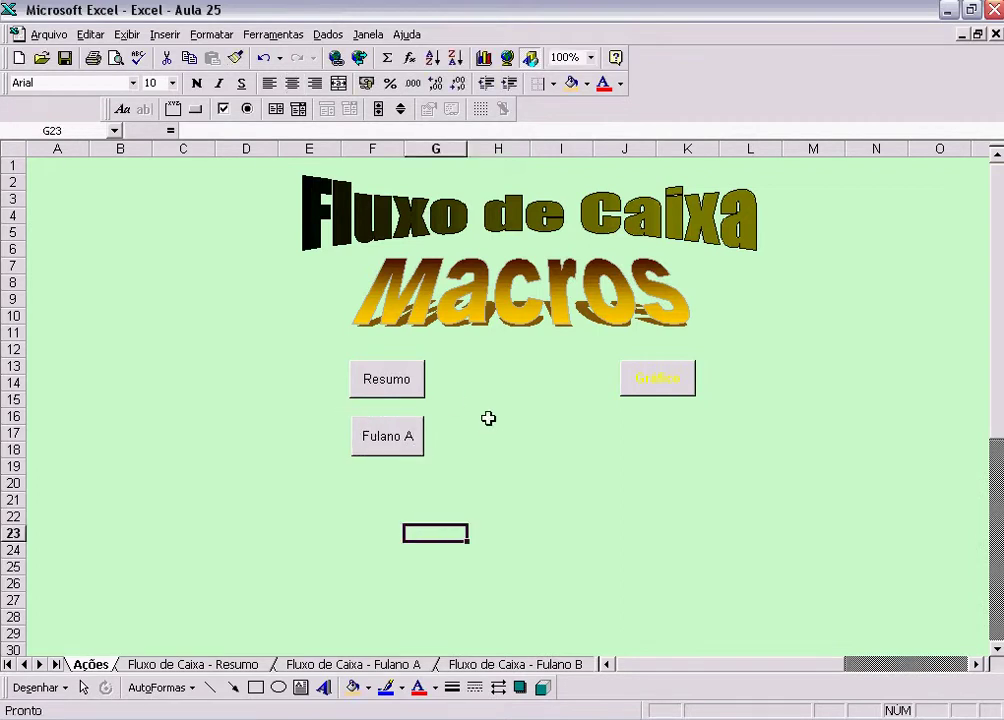
- Test the Fulano A and Resumo macro buttons, returning to Ações through the Macros WordArt each time
{"action": "left_click", "coordinate": [395, 446]}
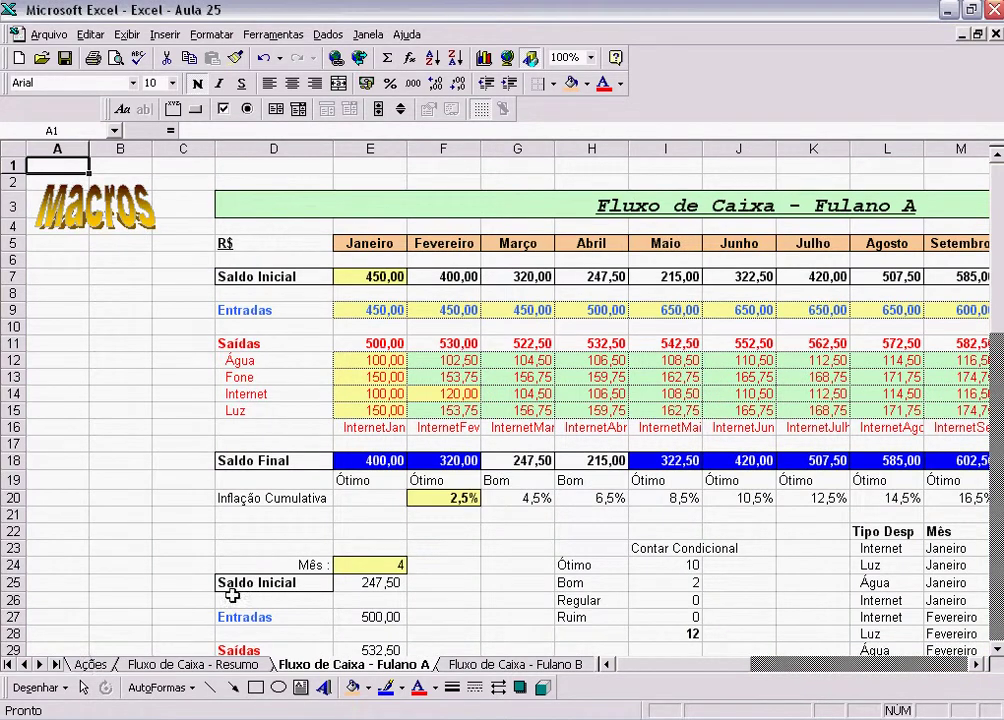
{"action": "left_click", "coordinate": [80, 205]}
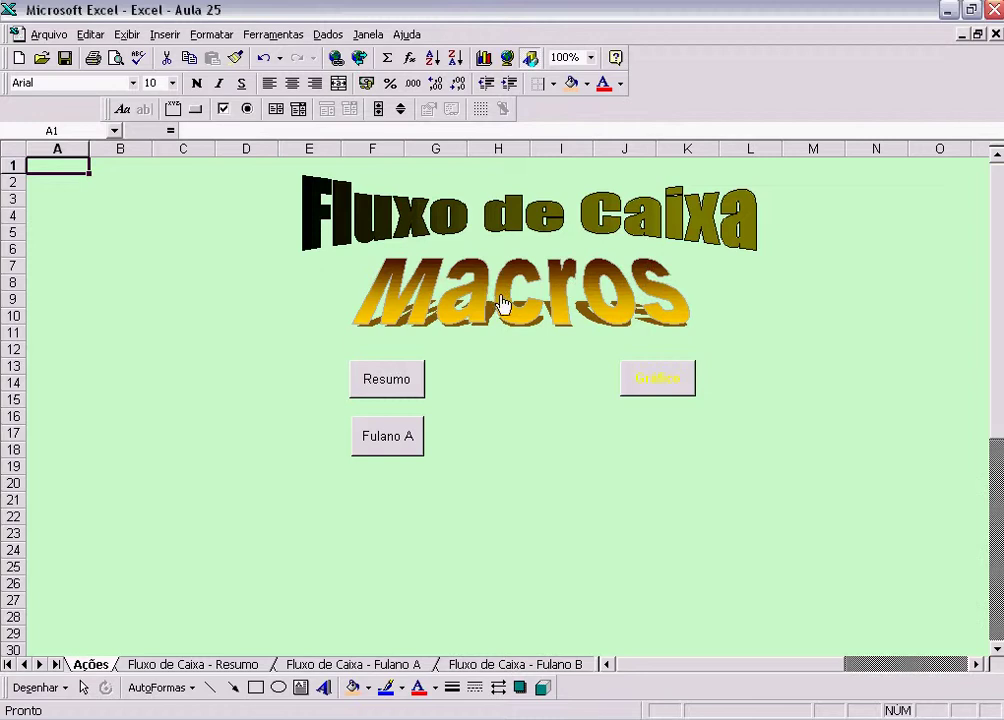
{"action": "left_click", "coordinate": [395, 395]}
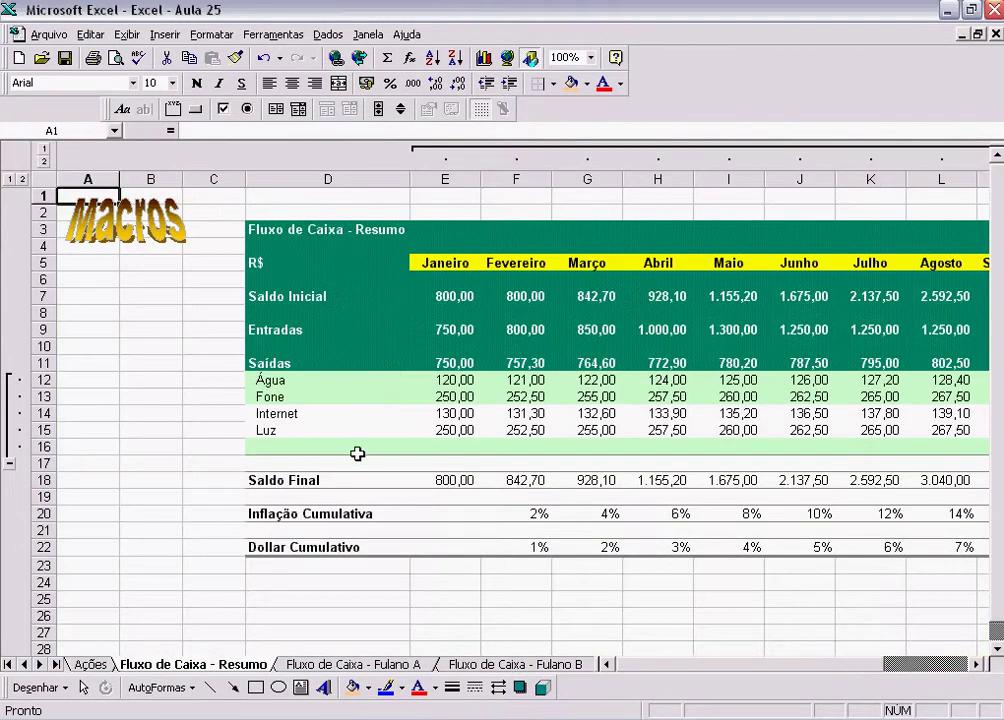
{"action": "left_click", "coordinate": [115, 228]}
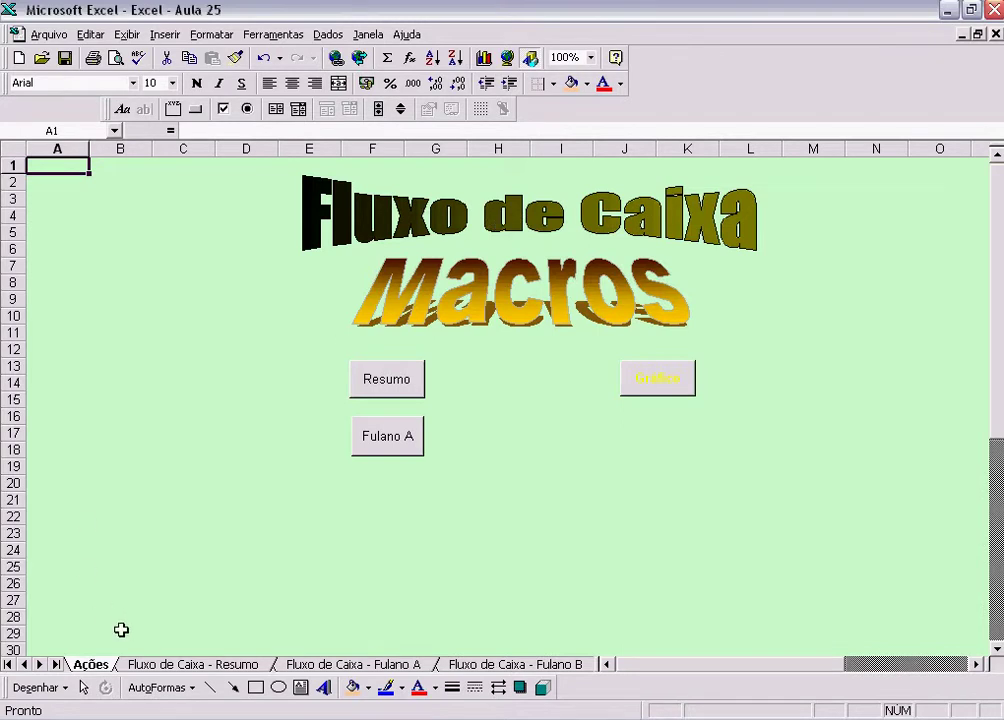
- Start recording a new macro named Titulo, stored in this workbook
{"action": "left_click", "coordinate": [274, 35]}
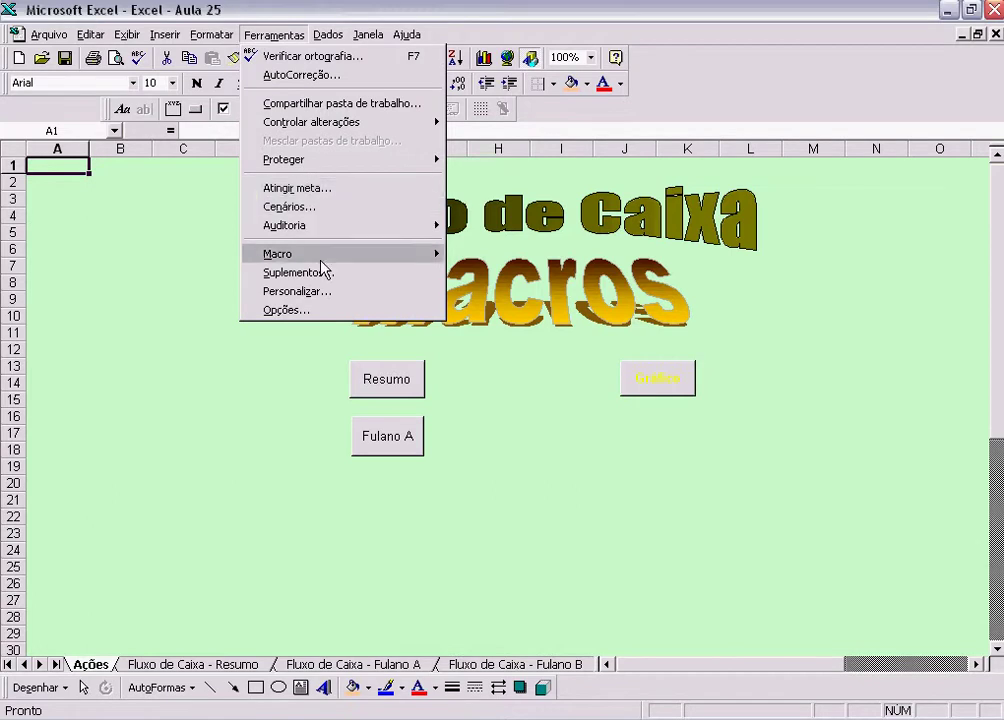
{"action": "mouse_move", "coordinate": [300, 254]}
{"action": "left_click", "coordinate": [537, 273]}
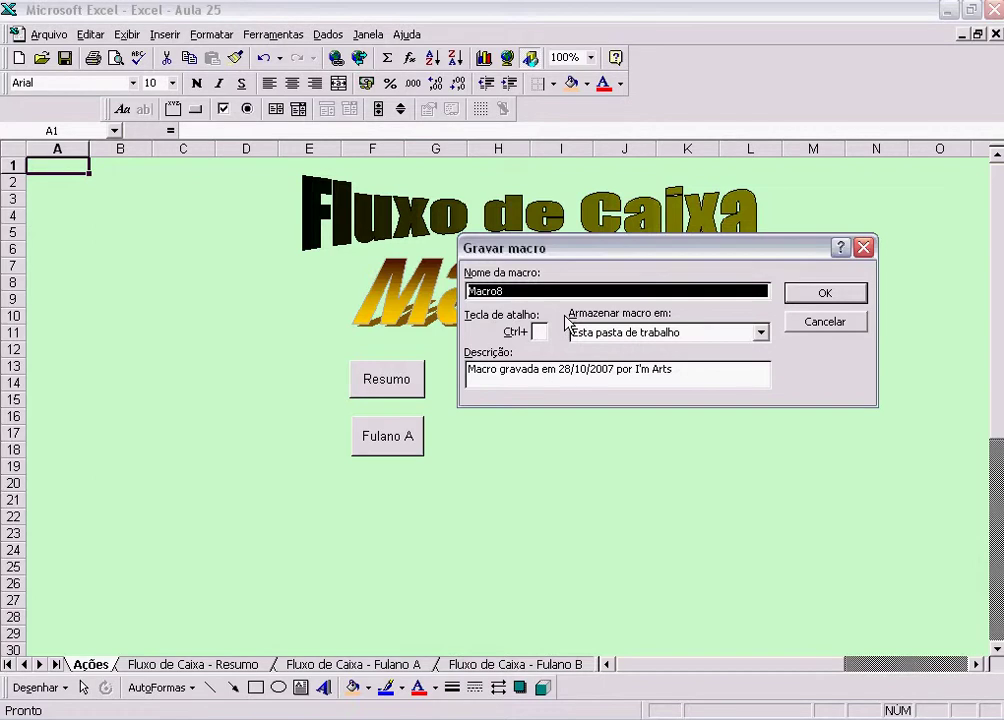
{"action": "type", "text": "Titulo"}
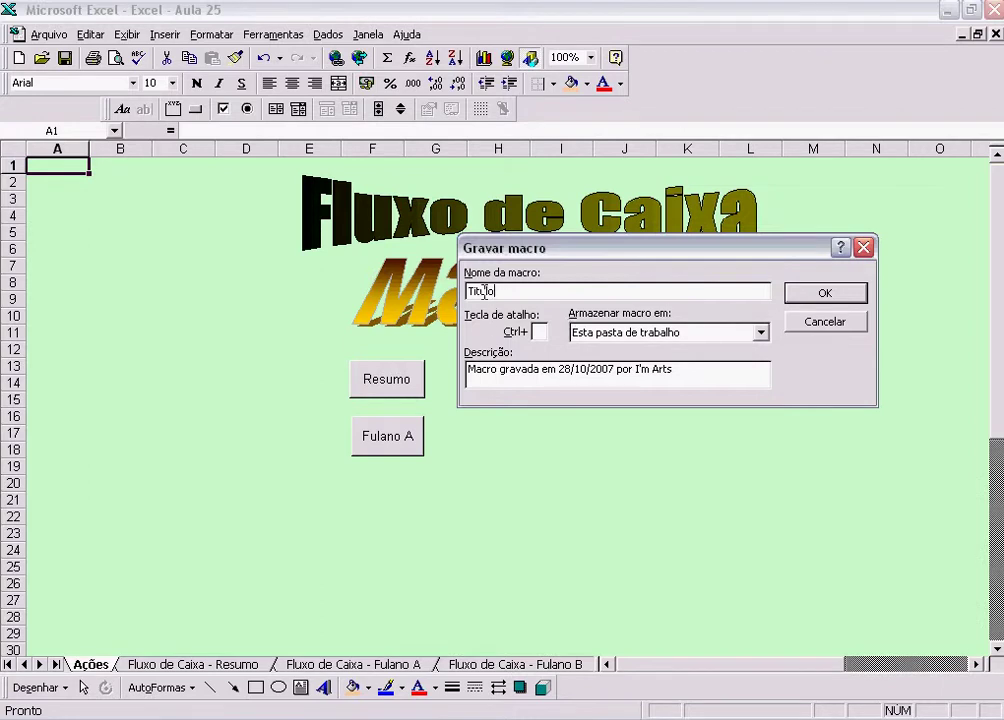
{"action": "left_click", "coordinate": [827, 294]}
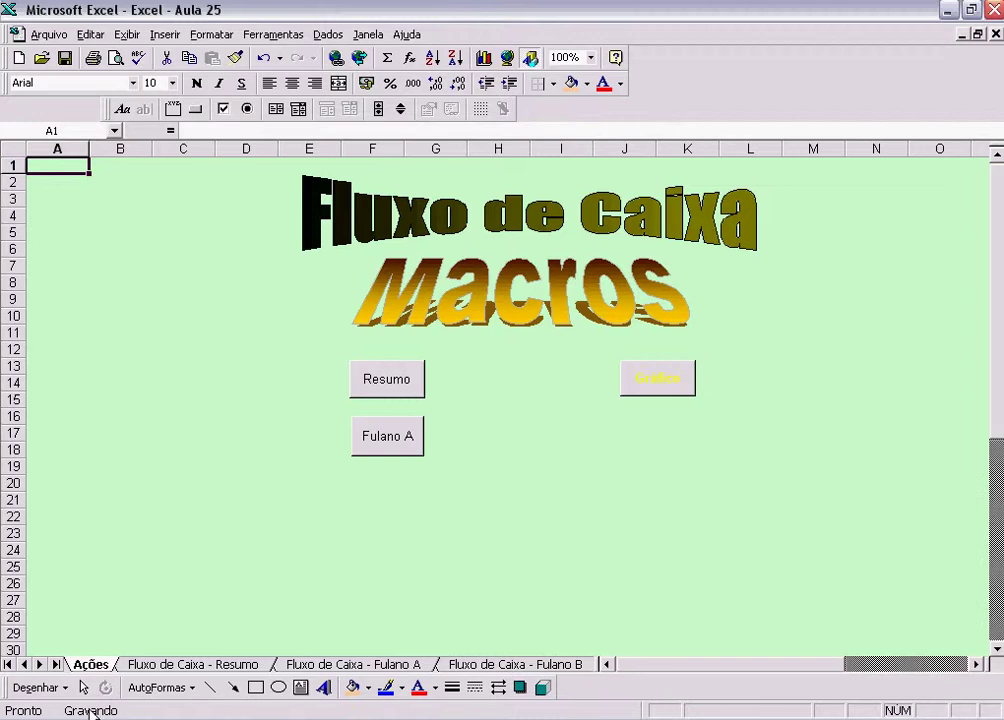
- Copy the Fluxo de Caixa WordArt from Ações and paste it at cell D1 of the Fluxo de Caixa - Resumo sheet
{"action": "right_click", "coordinate": [513, 216]}
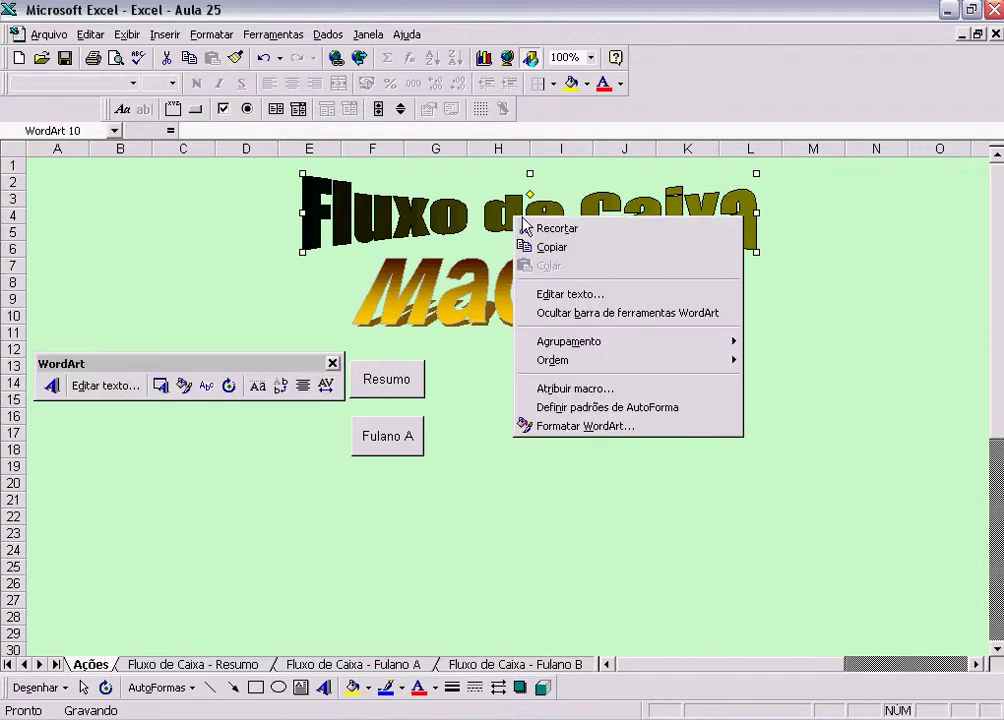
{"action": "left_click", "coordinate": [530, 185]}
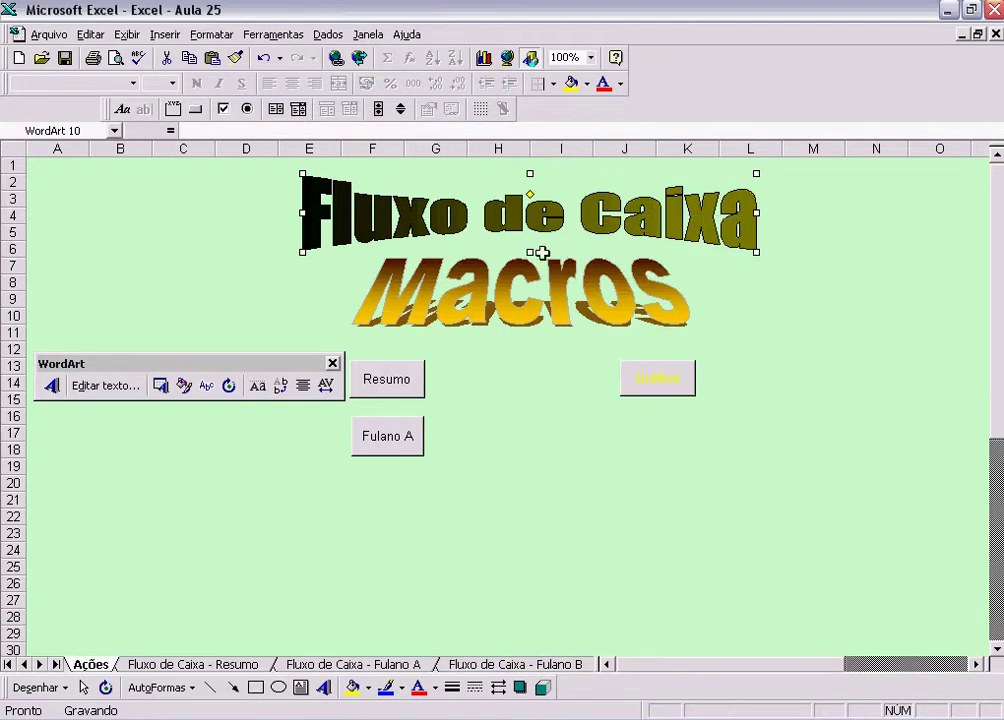
{"action": "left_click", "coordinate": [178, 665]}
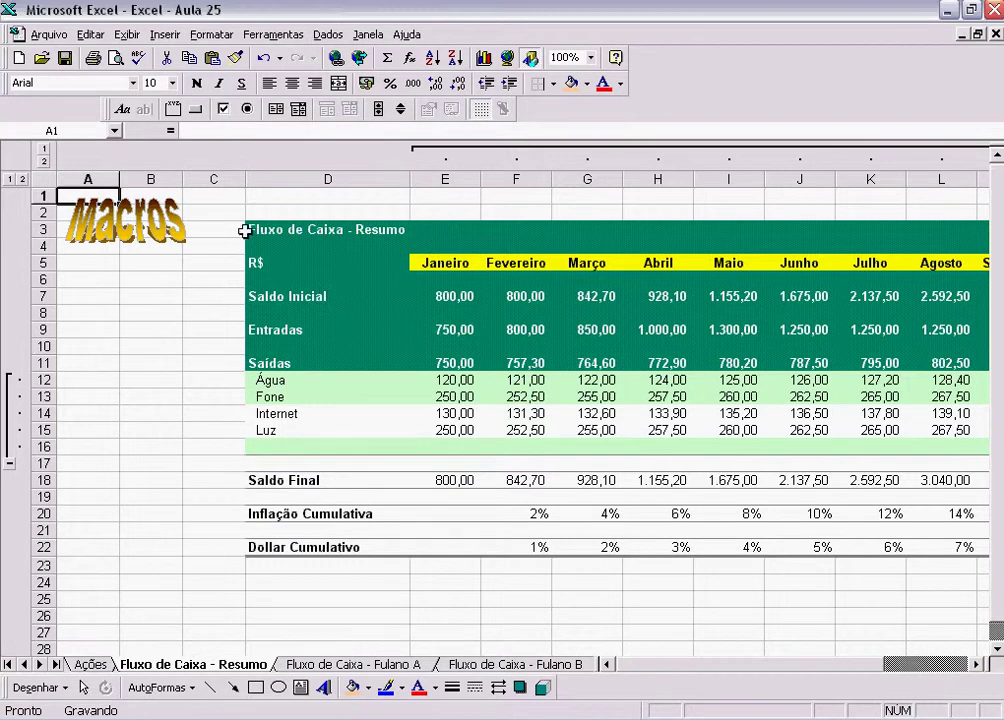
{"action": "left_click", "coordinate": [295, 196]}
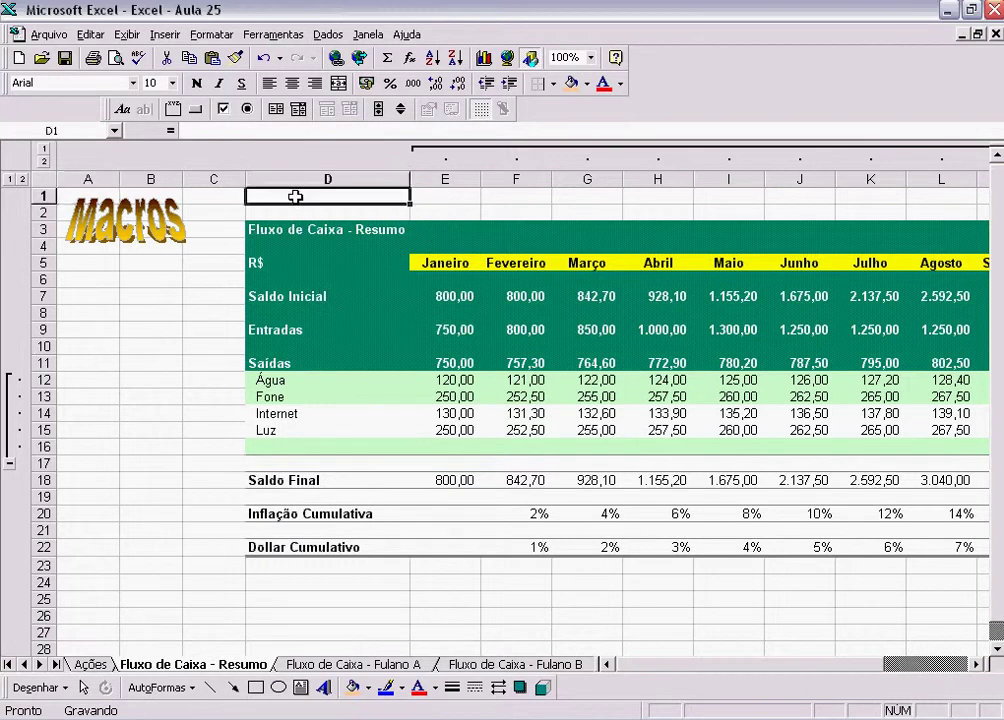
{"action": "left_click", "coordinate": [90, 38]}
{"action": "left_click", "coordinate": [99, 139]}
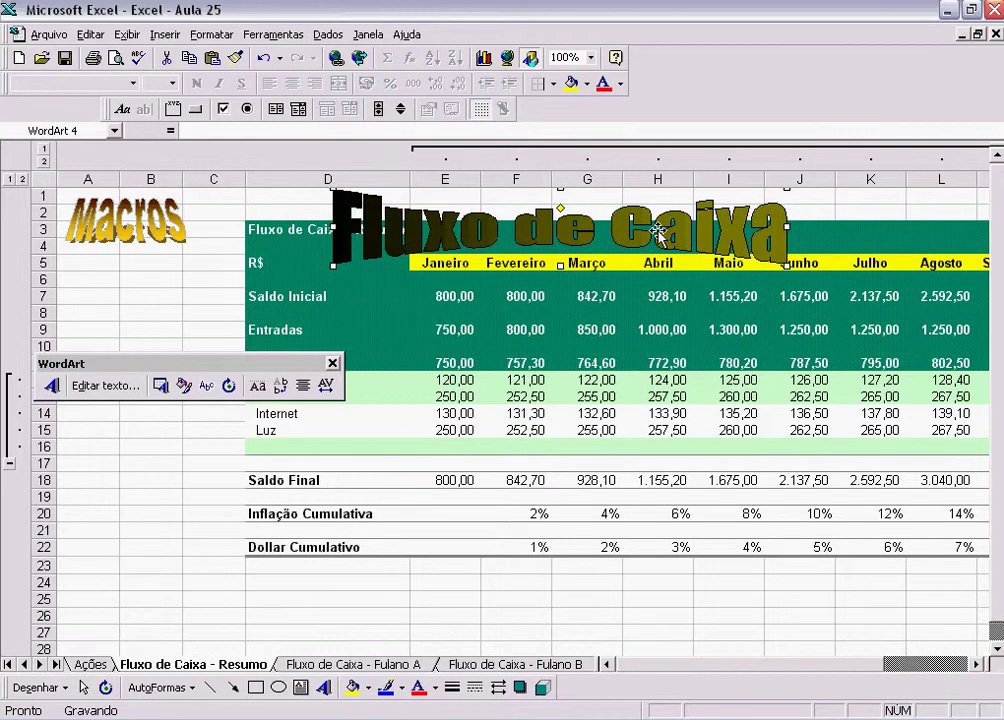
- Shrink the pasted WordArt to two rows high, place it above the table from the edge of column D, and deselect it
{"action": "left_click_drag", "start_coordinate": [786, 263], "coordinate": [518, 212]}
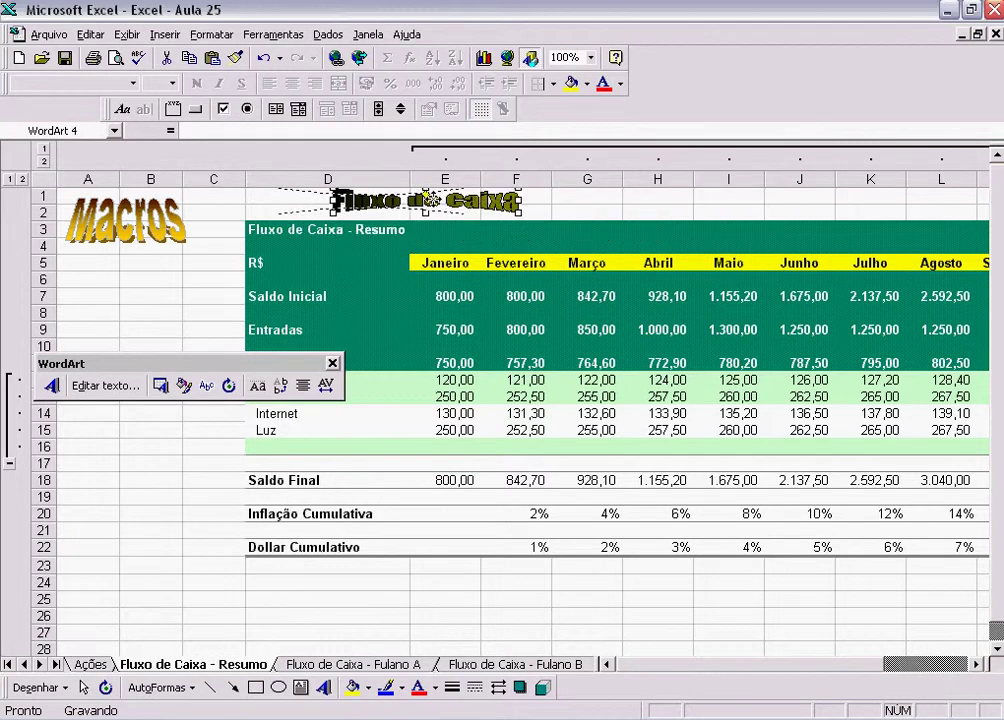
{"action": "left_click_drag", "start_coordinate": [425, 200], "coordinate": [340, 210]}
{"action": "left_click", "coordinate": [206, 262]}
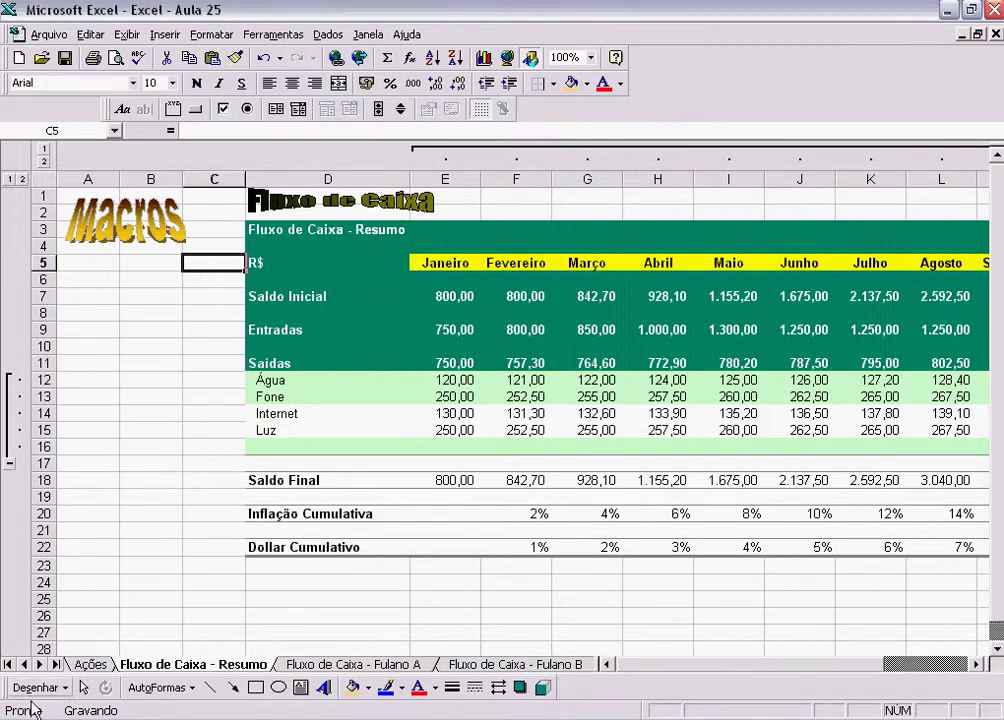
- Stop recording the Titulo macro
{"action": "left_click", "coordinate": [285, 35]}
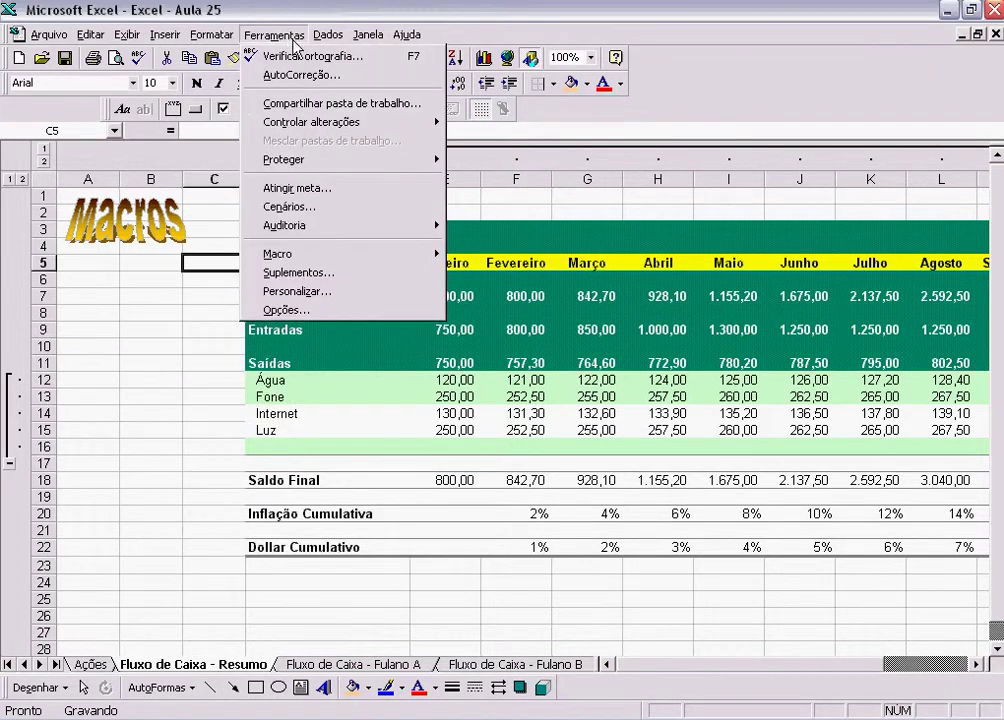
{"action": "mouse_move", "coordinate": [332, 258]}
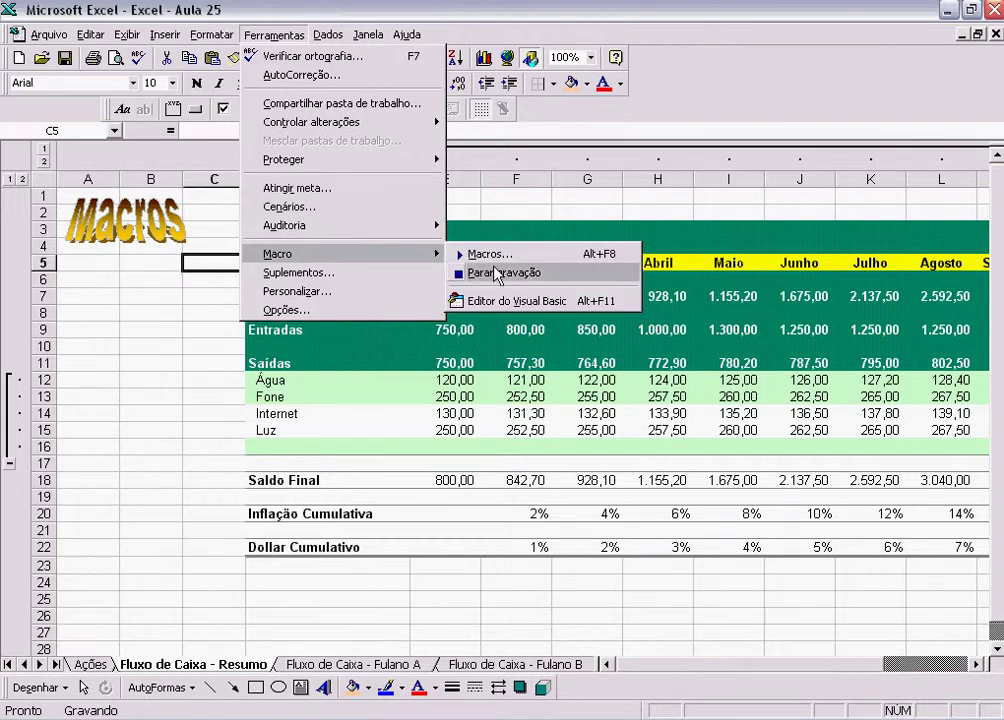
{"action": "left_click", "coordinate": [411, 272]}
- Delete the Fluxo de Caixa WordArt above the table on the Resumo sheet
{"action": "left_click", "coordinate": [148, 328]}
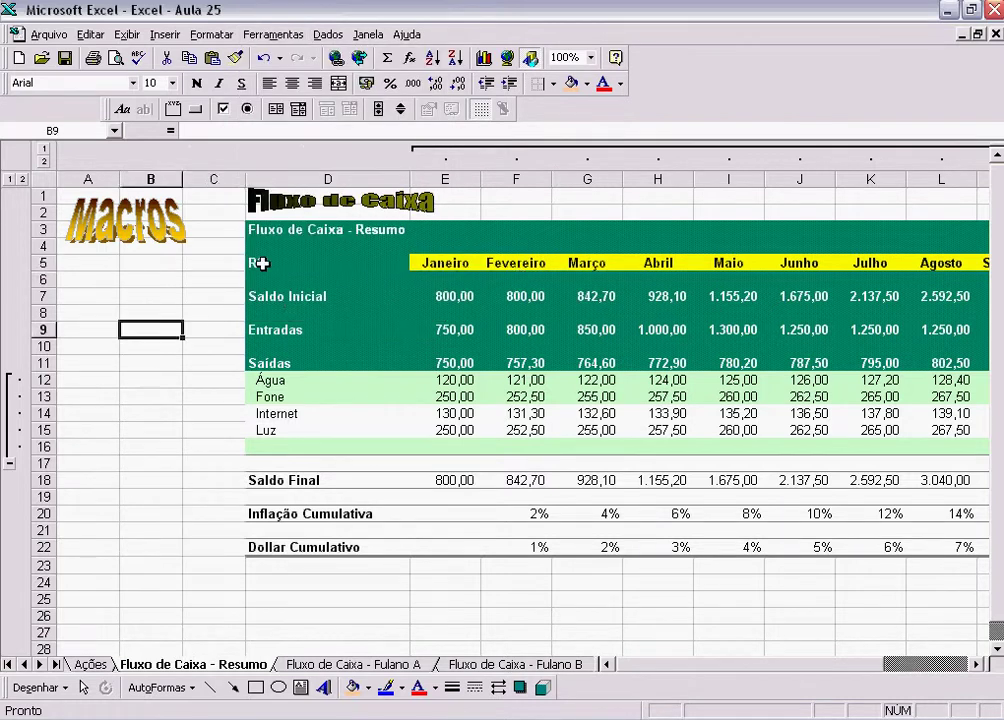
{"action": "left_click", "coordinate": [372, 201]}
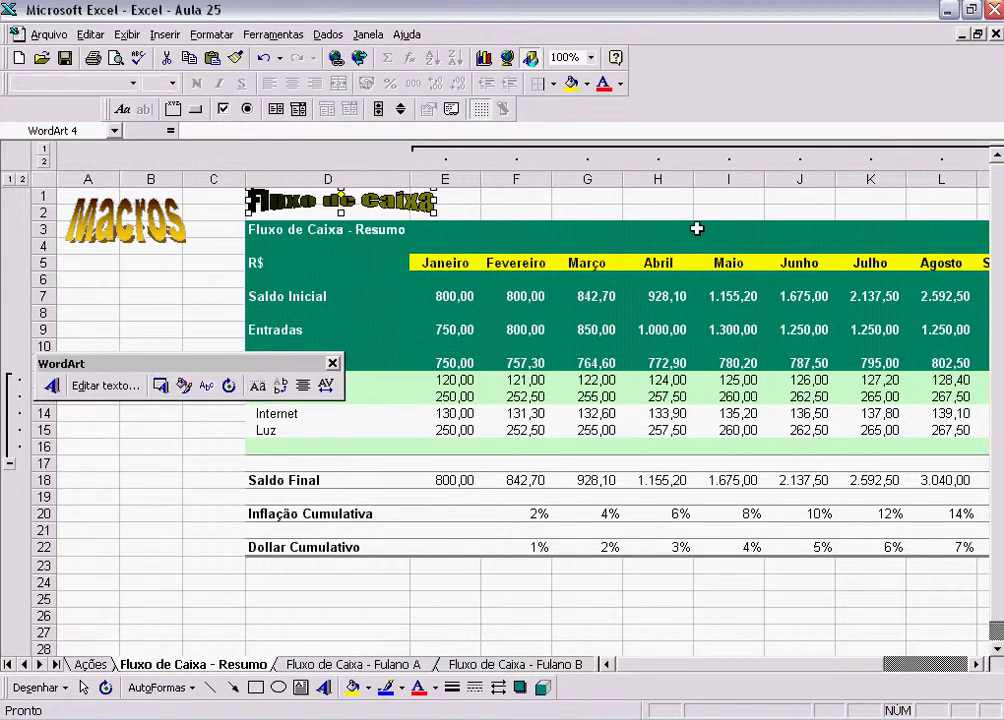
{"action": "key", "text": "Delete"}
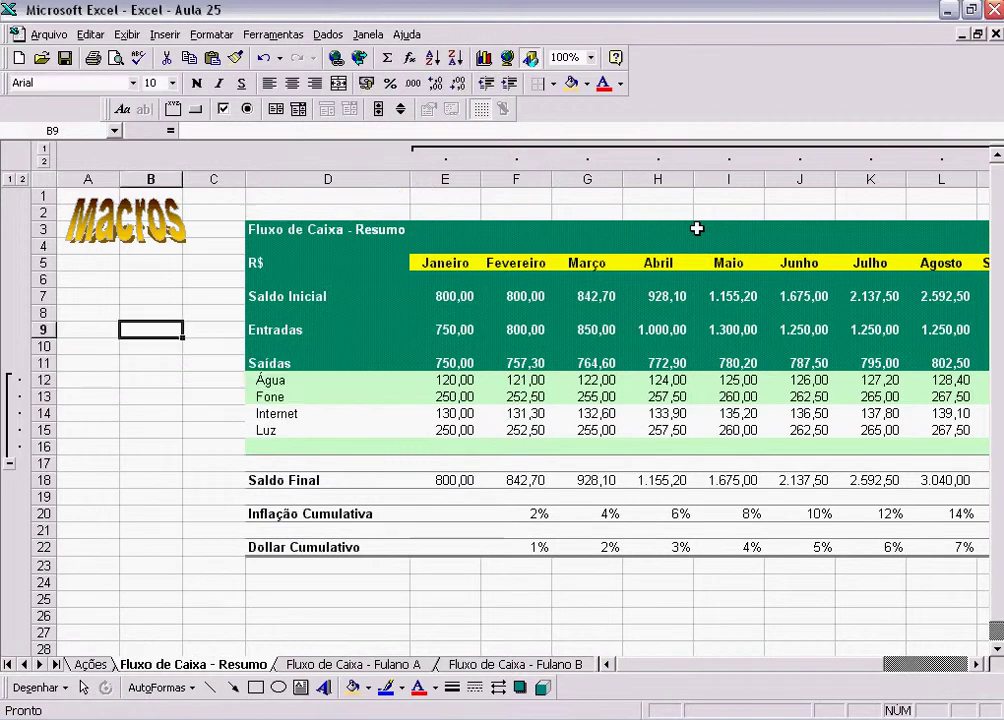
- Return to the Ações sheet, close the WordArt toolbar and deselect the Fluxo de Caixa title
{"action": "left_click", "coordinate": [91, 665]}
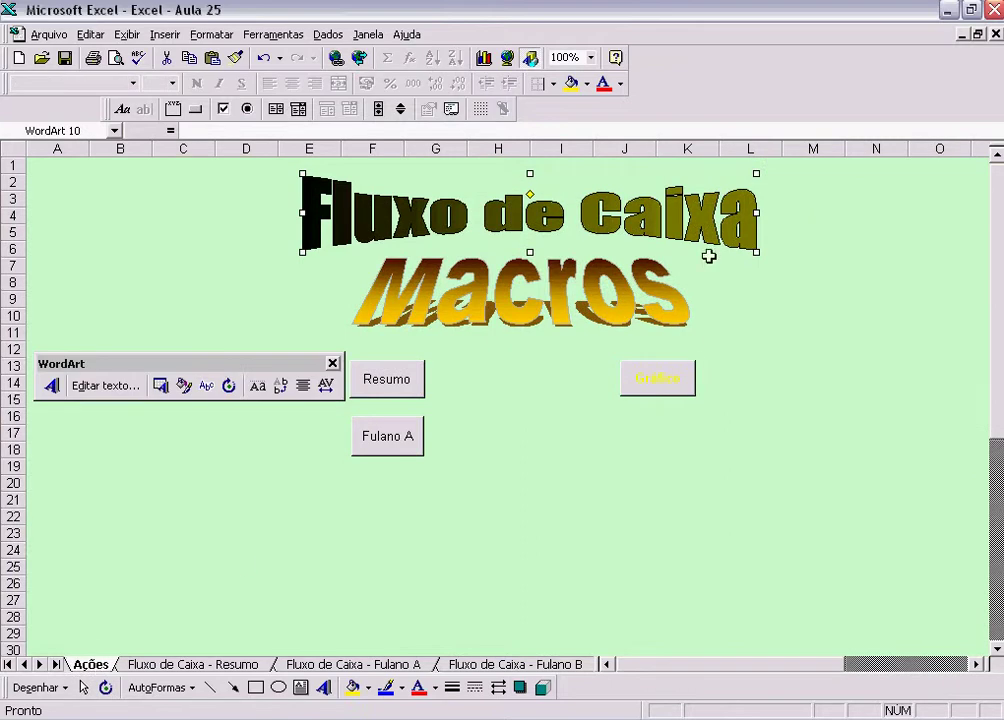
{"action": "left_click", "coordinate": [332, 363]}
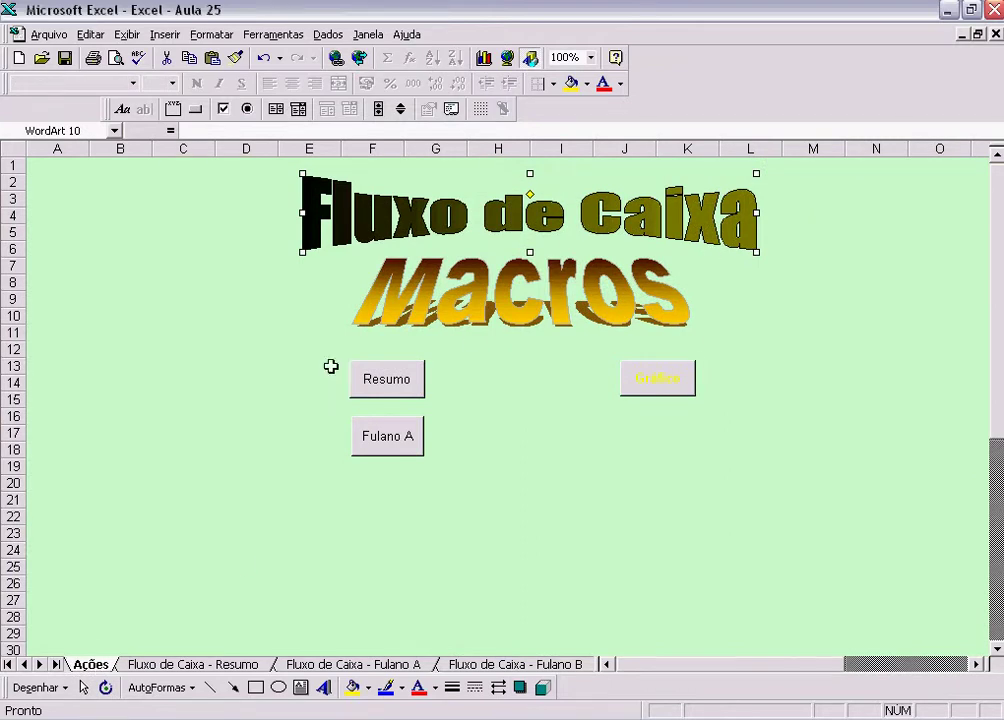
{"action": "left_click", "coordinate": [838, 266]}
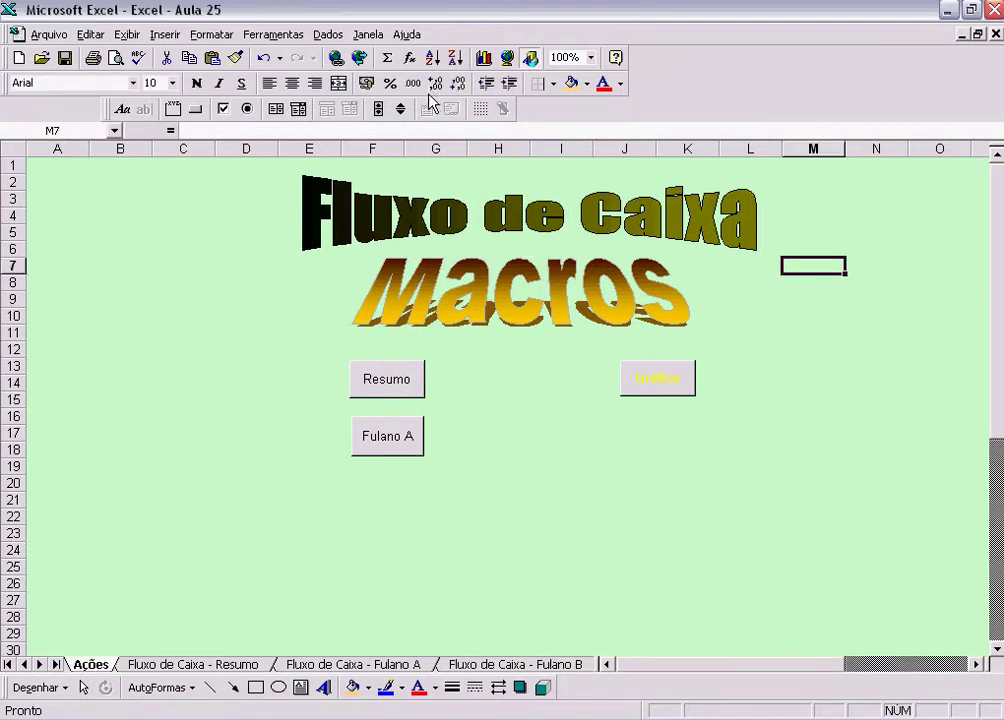
- Run the Titulo macro from the list of macros in all open workbooks
{"action": "left_click", "coordinate": [280, 35]}
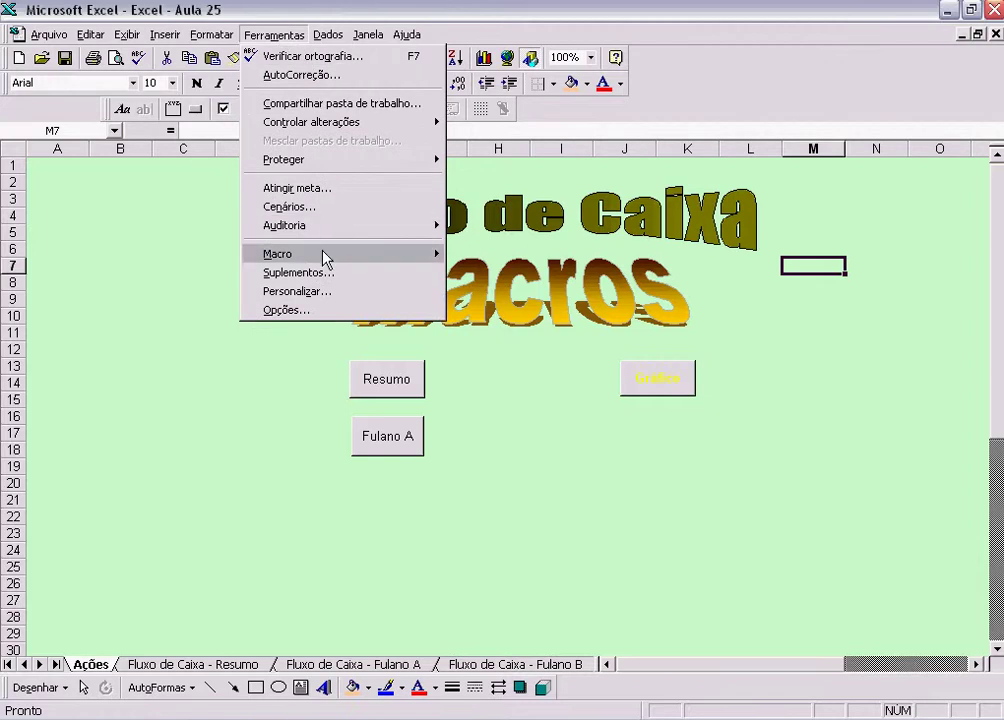
{"action": "mouse_move", "coordinate": [325, 256]}
{"action": "left_click", "coordinate": [472, 257]}
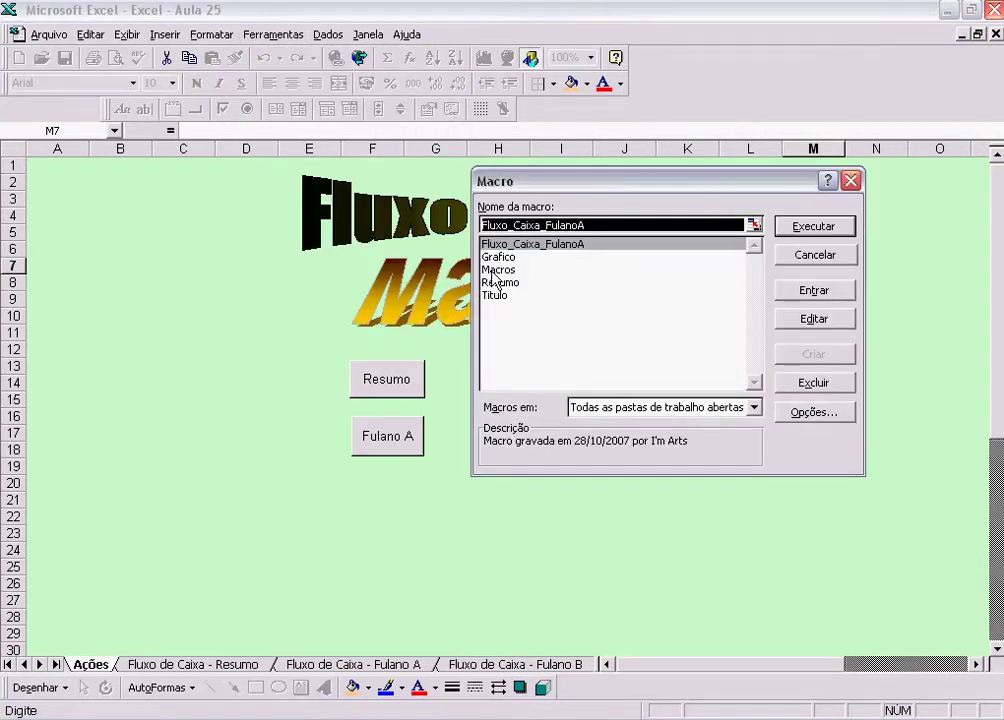
{"action": "left_click", "coordinate": [494, 298]}
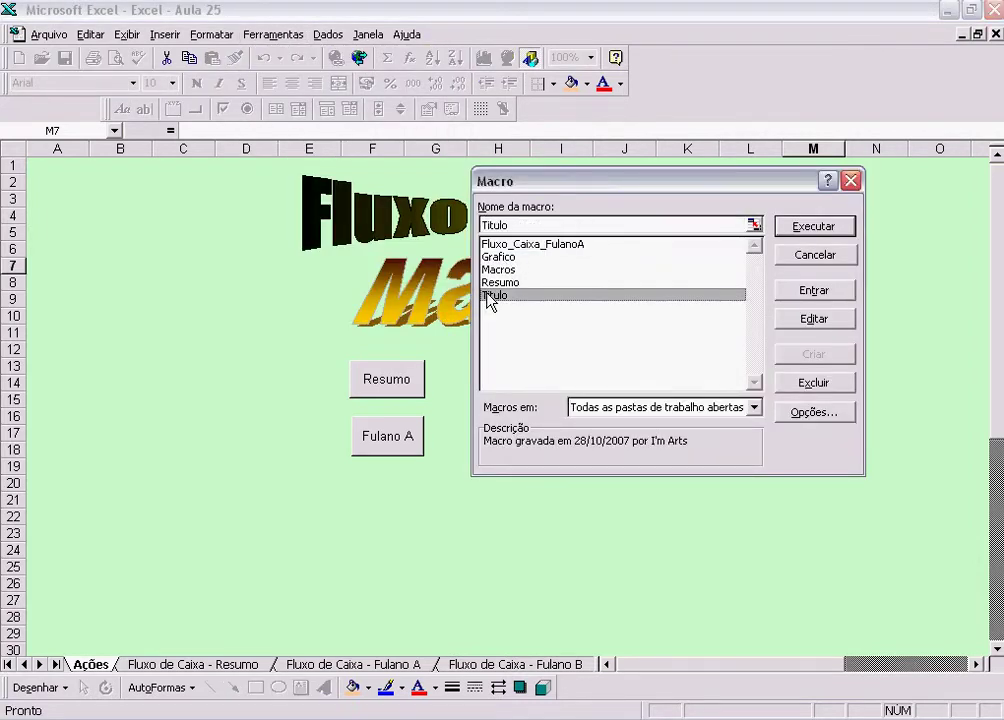
{"action": "left_click", "coordinate": [811, 227]}
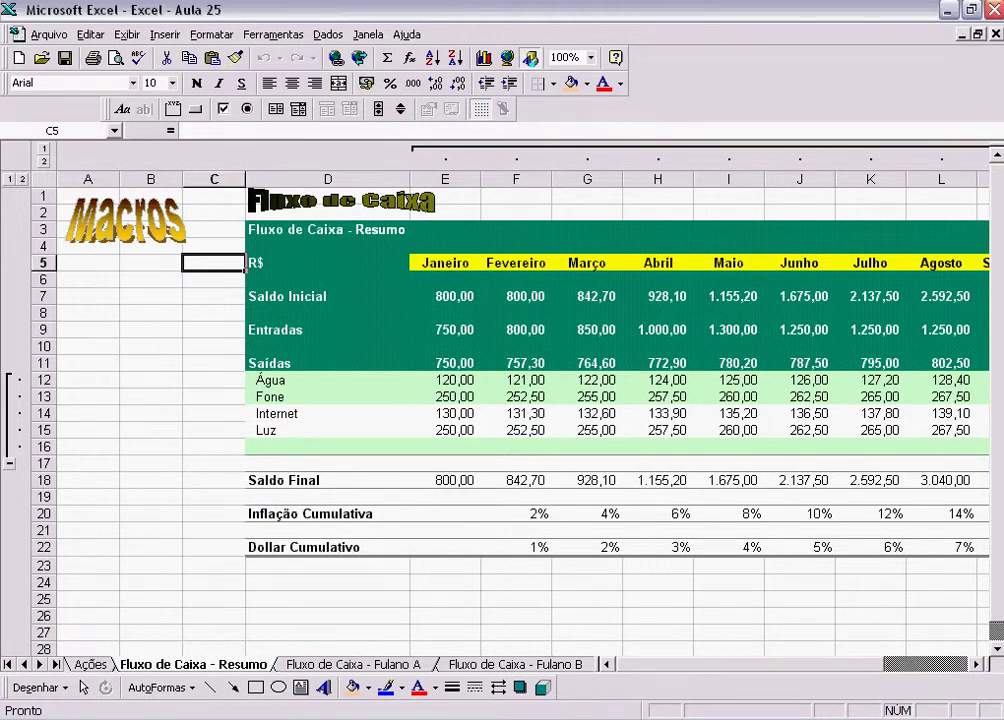
- Go back to the Ações sheet and deselect the Fluxo de Caixa WordArt by selecting an empty cell
{"action": "left_click", "coordinate": [88, 665]}
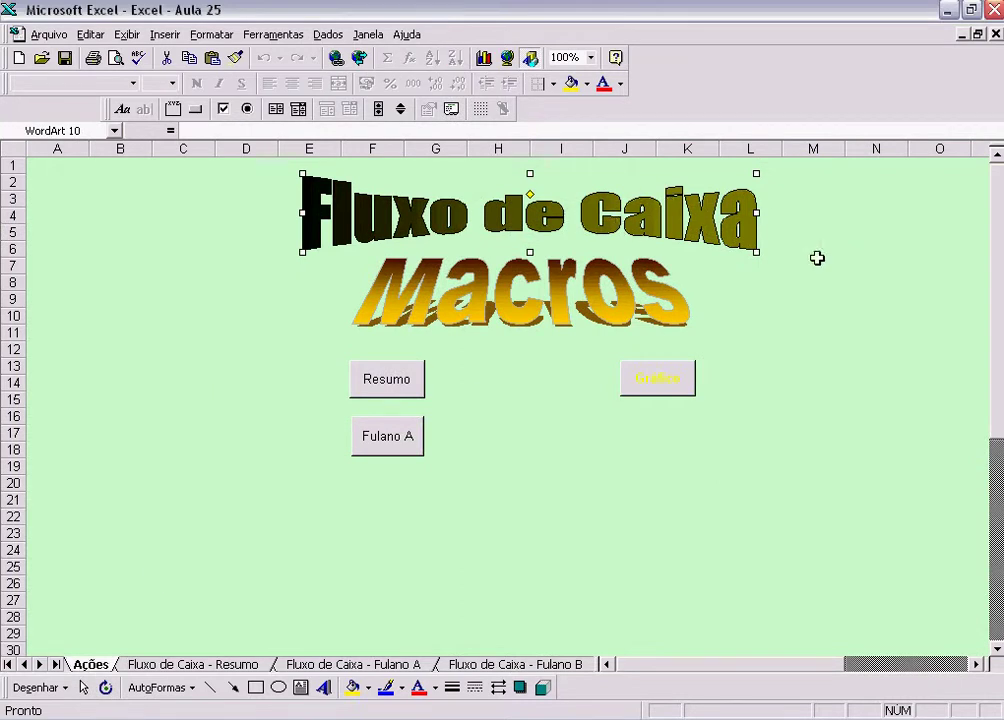
{"action": "left_click", "coordinate": [856, 274]}
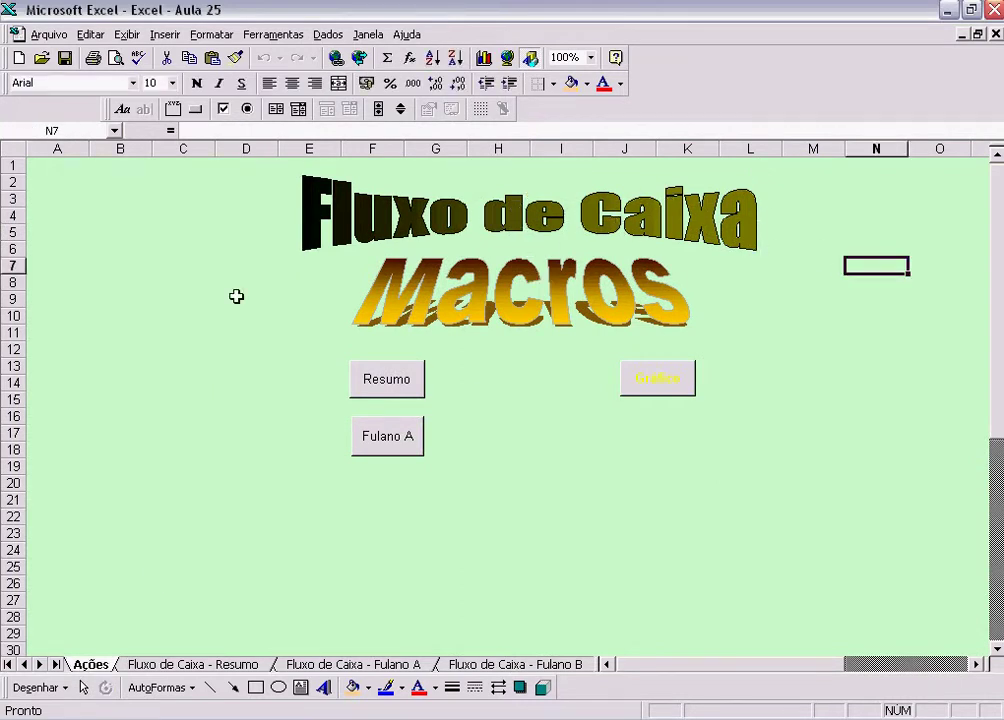
{"action": "left_click", "coordinate": [204, 299]}
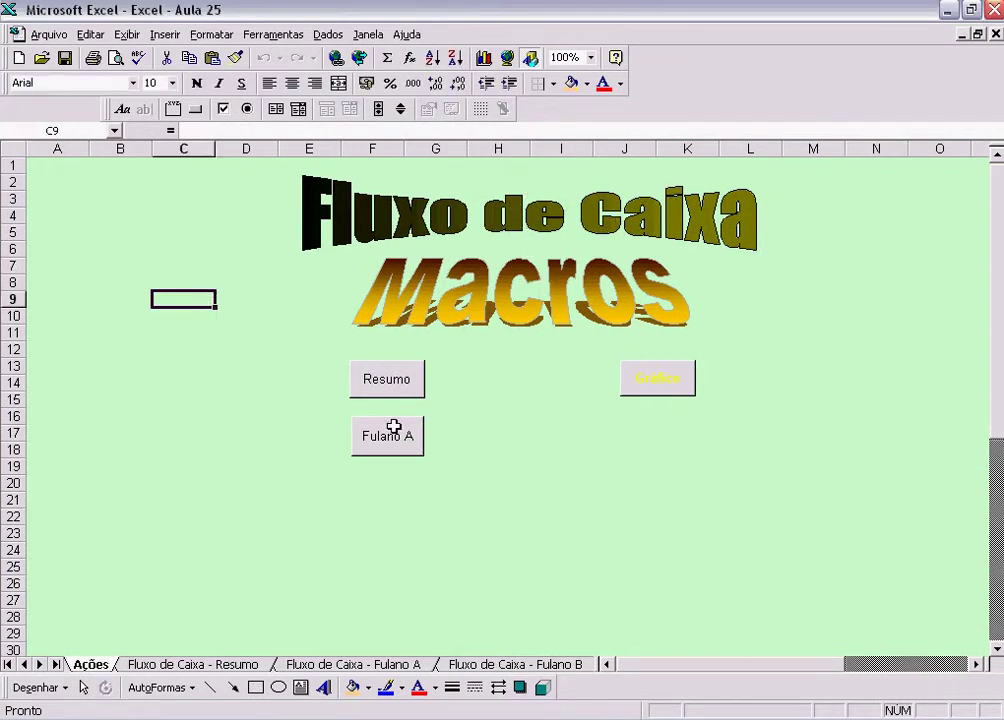
{"action": "left_click", "coordinate": [644, 468]}
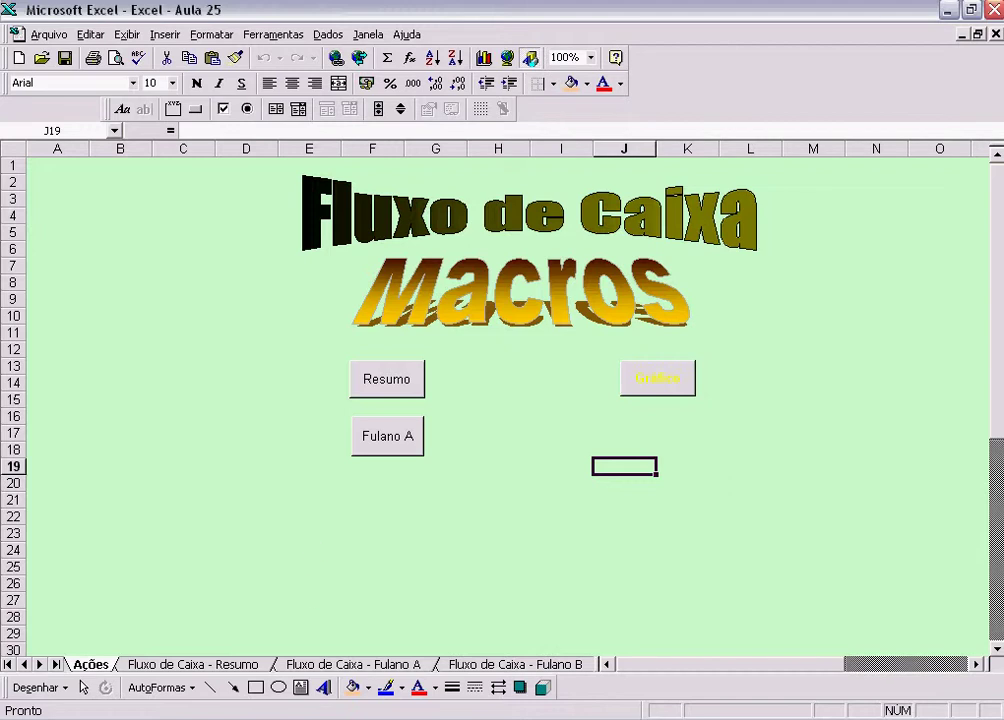
- Insert a white italic outlined WordArt reading "Página Inicial" and move it to the sheet's upper-left corner, starting at cell A1
{"action": "left_click", "coordinate": [325, 688]}
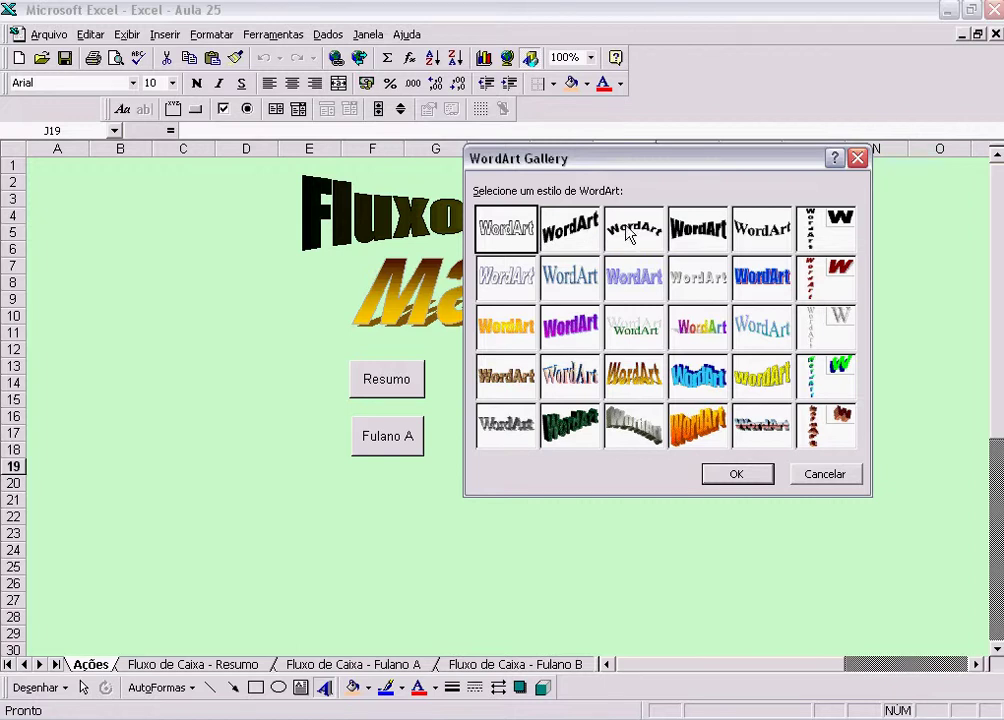
{"action": "left_click", "coordinate": [507, 284]}
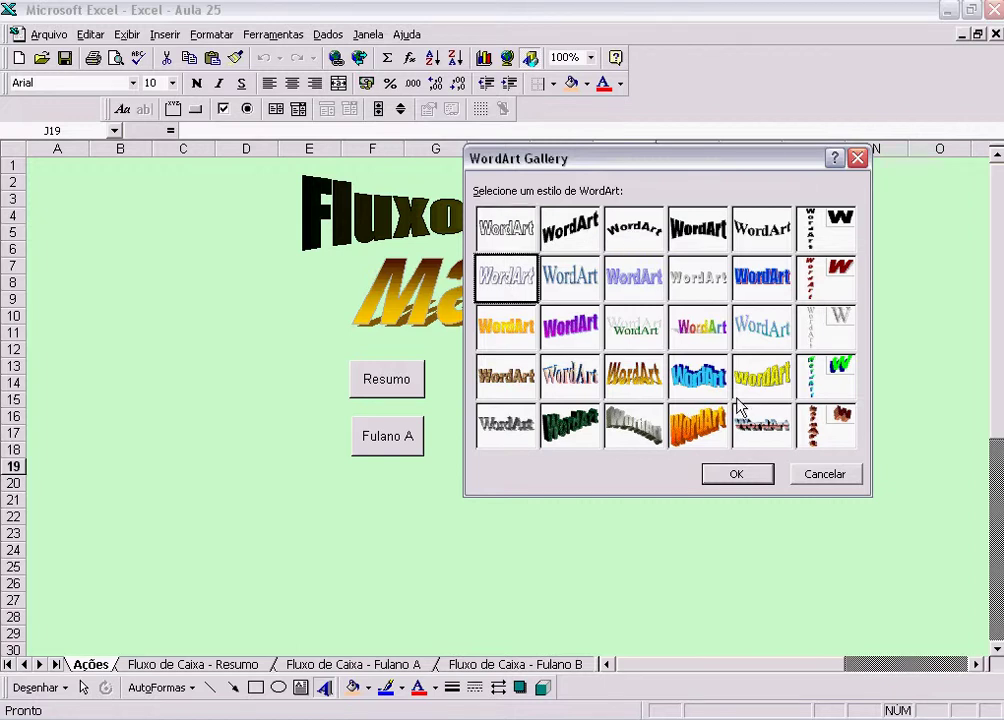
{"action": "left_click", "coordinate": [766, 479]}
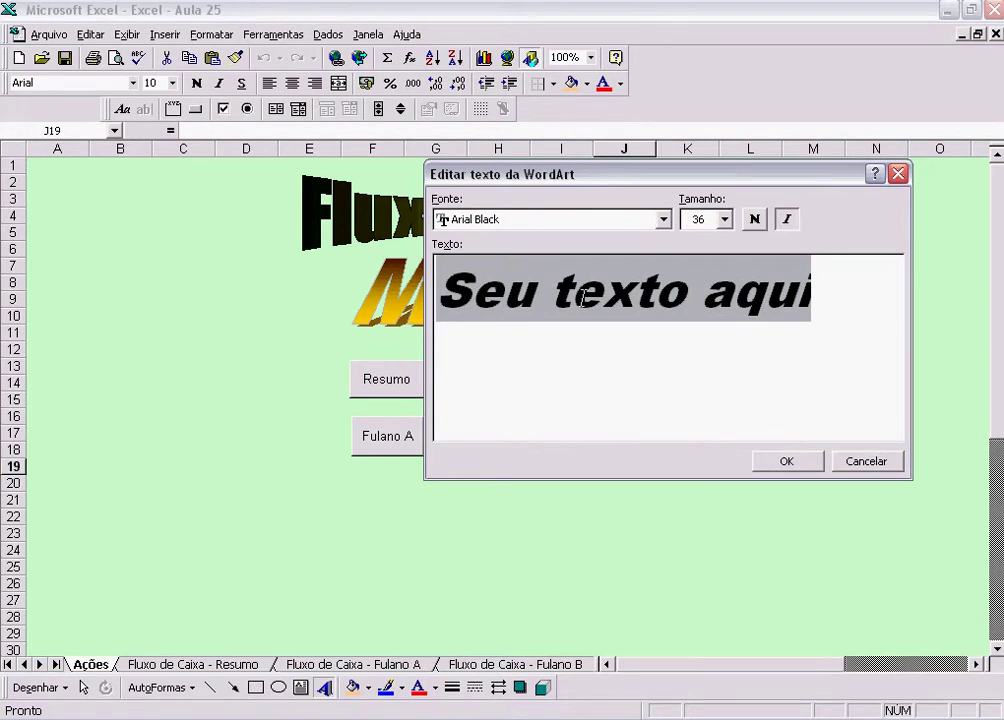
{"action": "type", "text": "P"}
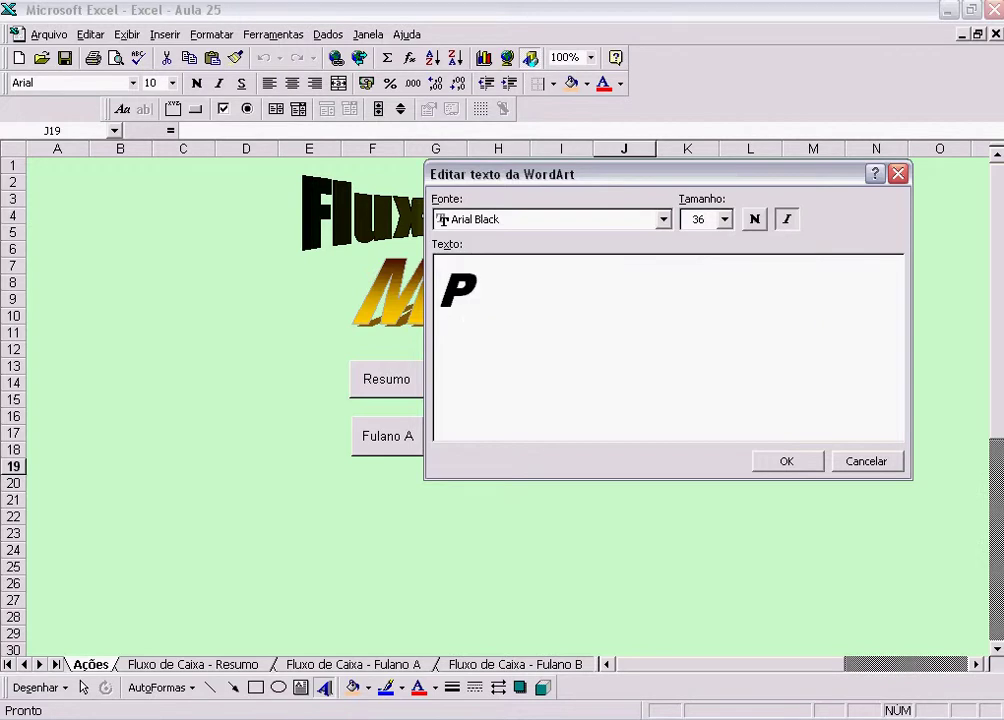
{"action": "type", "text": "ágina"}
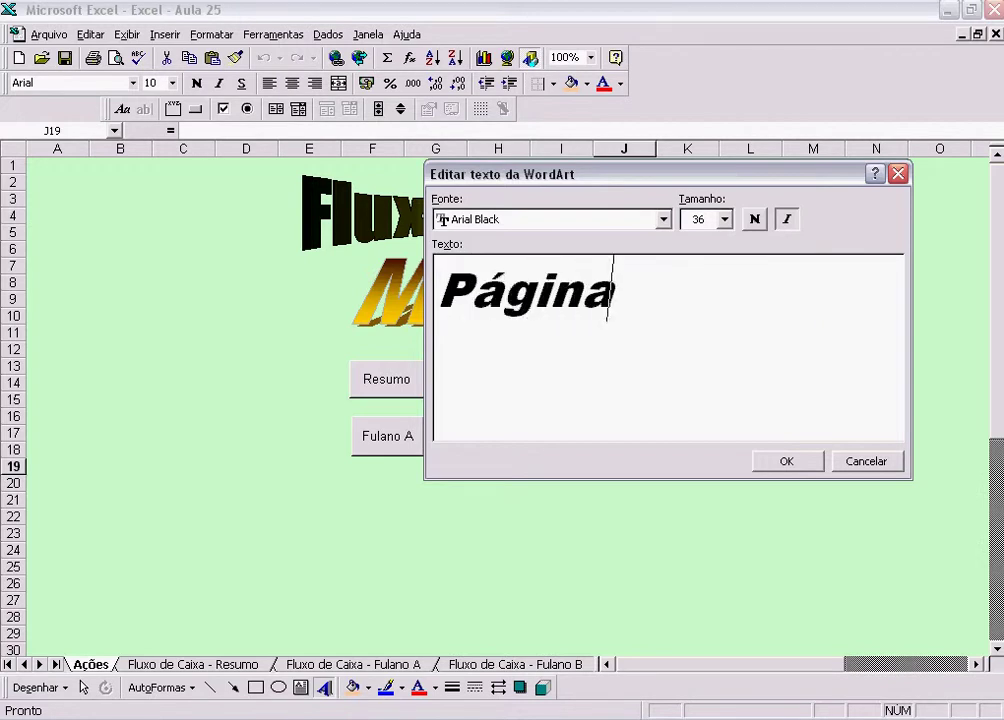
{"action": "type", "text": " Inicial"}
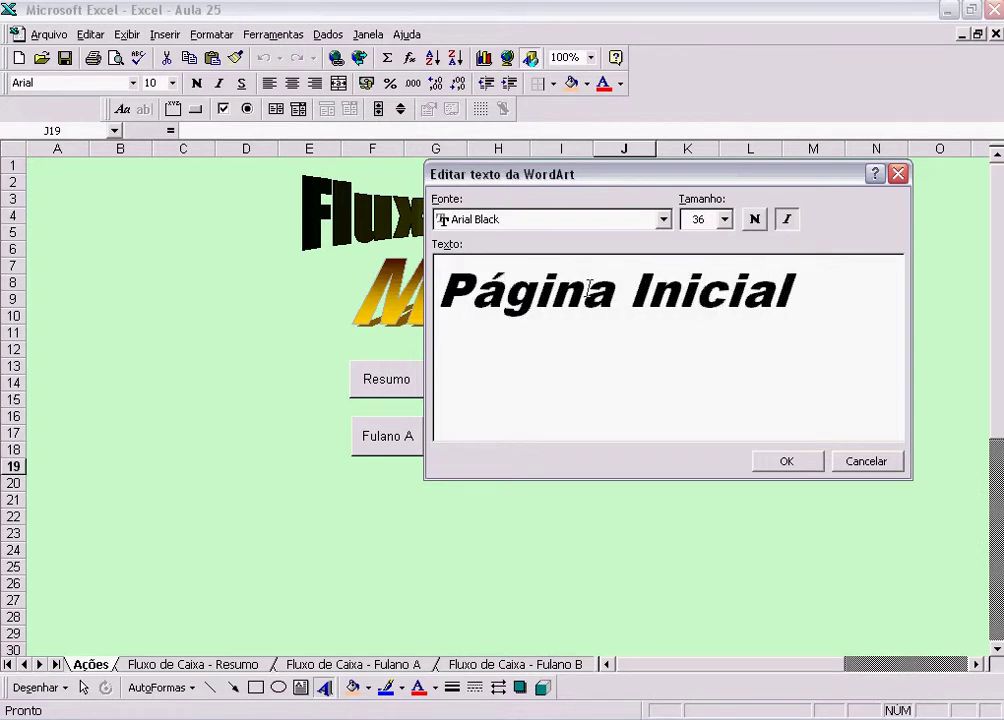
{"action": "left_click", "coordinate": [784, 462]}
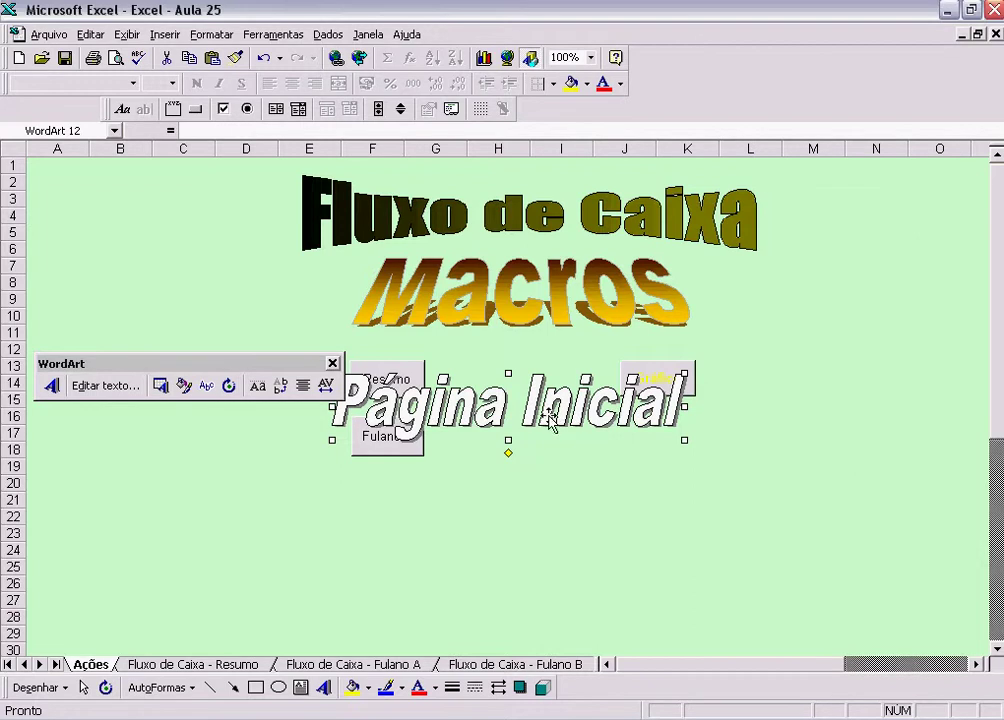
{"action": "left_click_drag", "start_coordinate": [532, 410], "coordinate": [234, 200]}
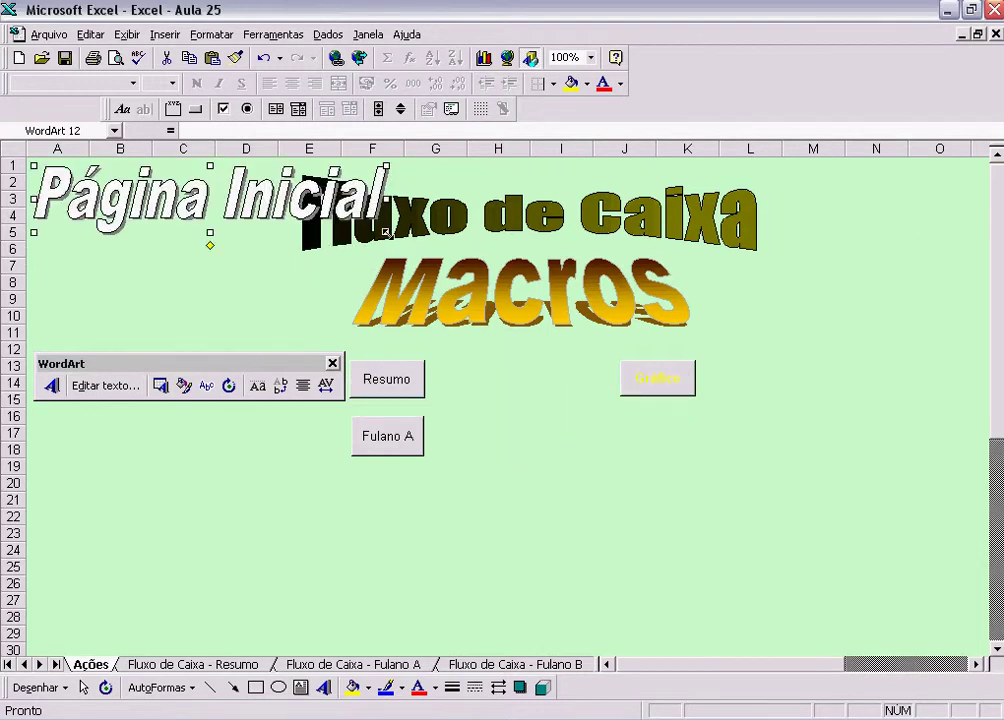
- Shrink the Página Inicial WordArt to span about columns A to D and rows 1 to 3, and deselect it
{"action": "left_click_drag", "start_coordinate": [385, 222], "coordinate": [242, 214]}
{"action": "left_click", "coordinate": [252, 267]}
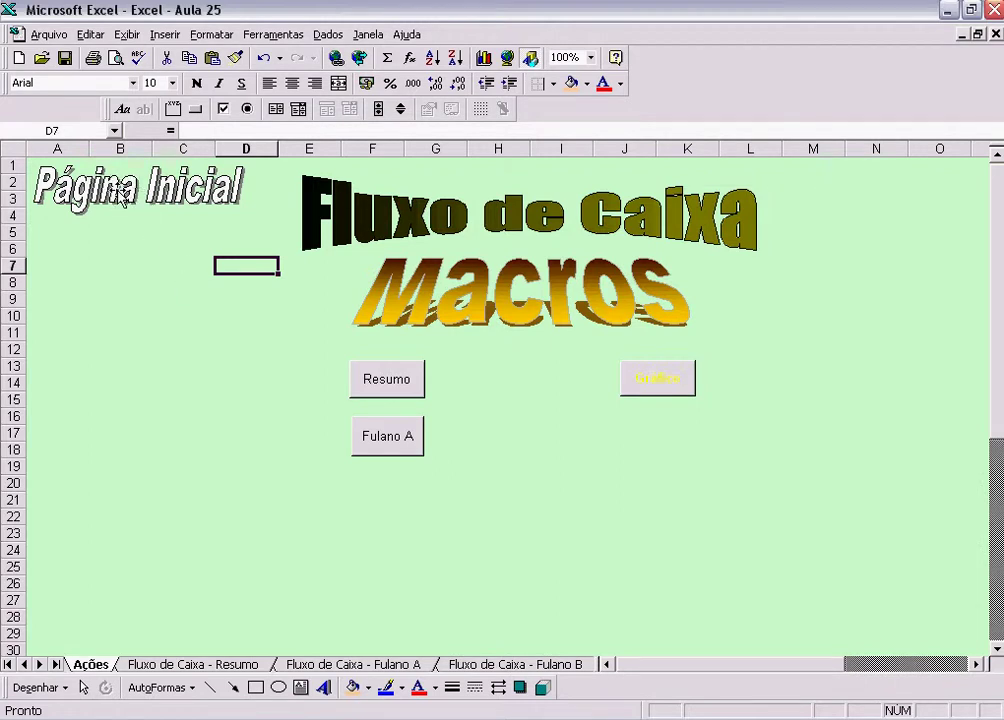
{"action": "right_click", "coordinate": [118, 192]}
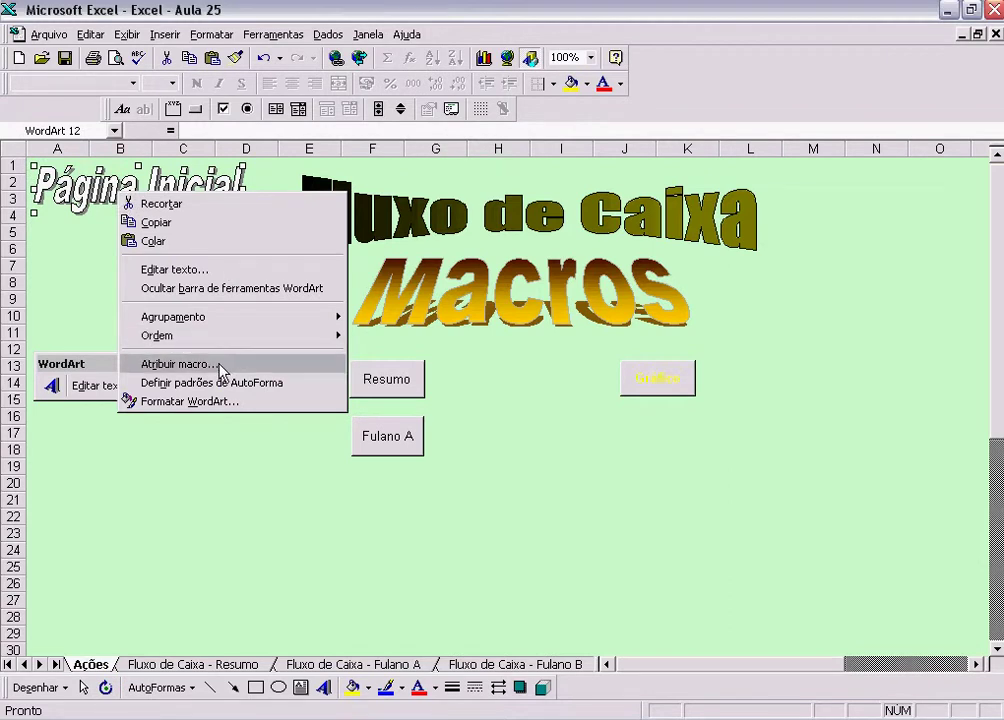
{"action": "left_click", "coordinate": [508, 400]}
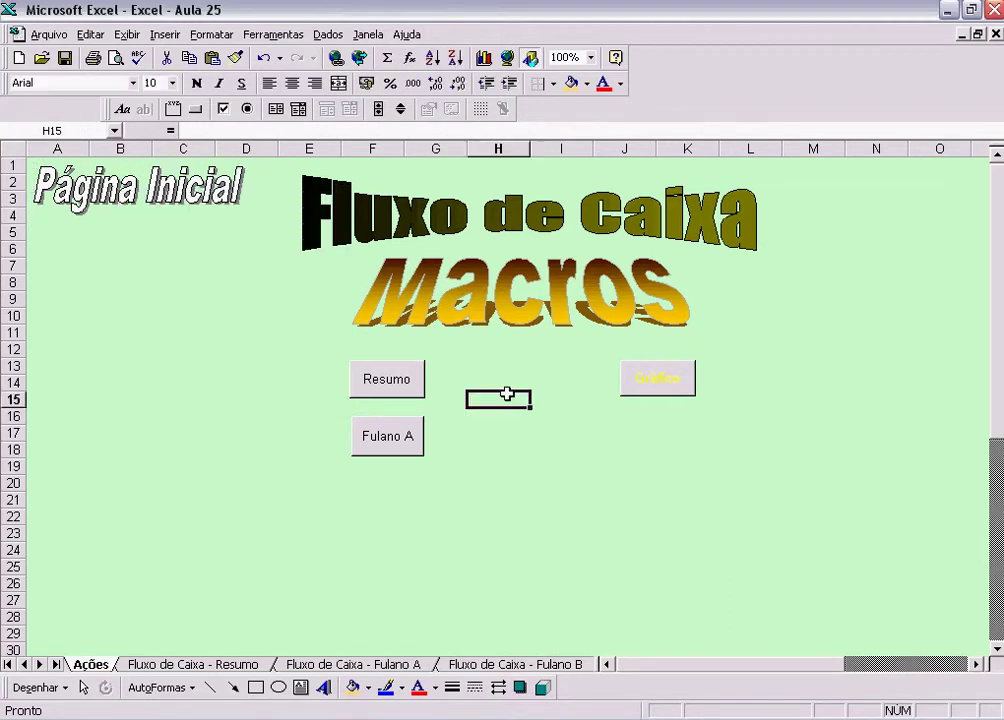
- Assign the Titulo macro to the large Fluxo de Caixa WordArt, close the WordArt toolbar and deselect the title
{"action": "right_click", "coordinate": [530, 217]}
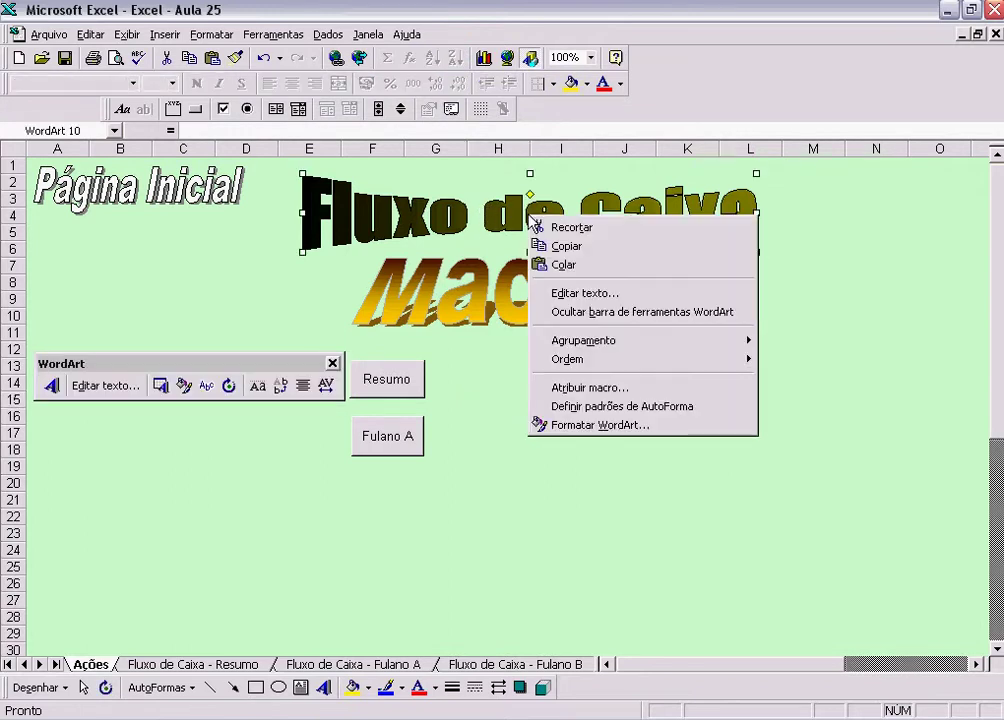
{"action": "left_click", "coordinate": [606, 394]}
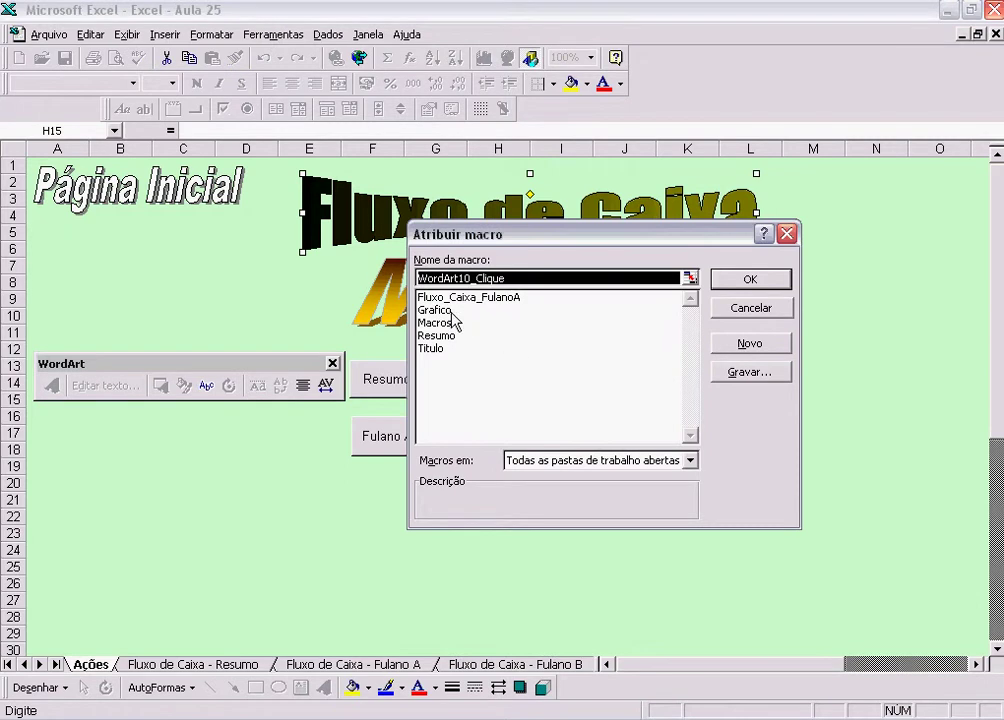
{"action": "left_click", "coordinate": [433, 350]}
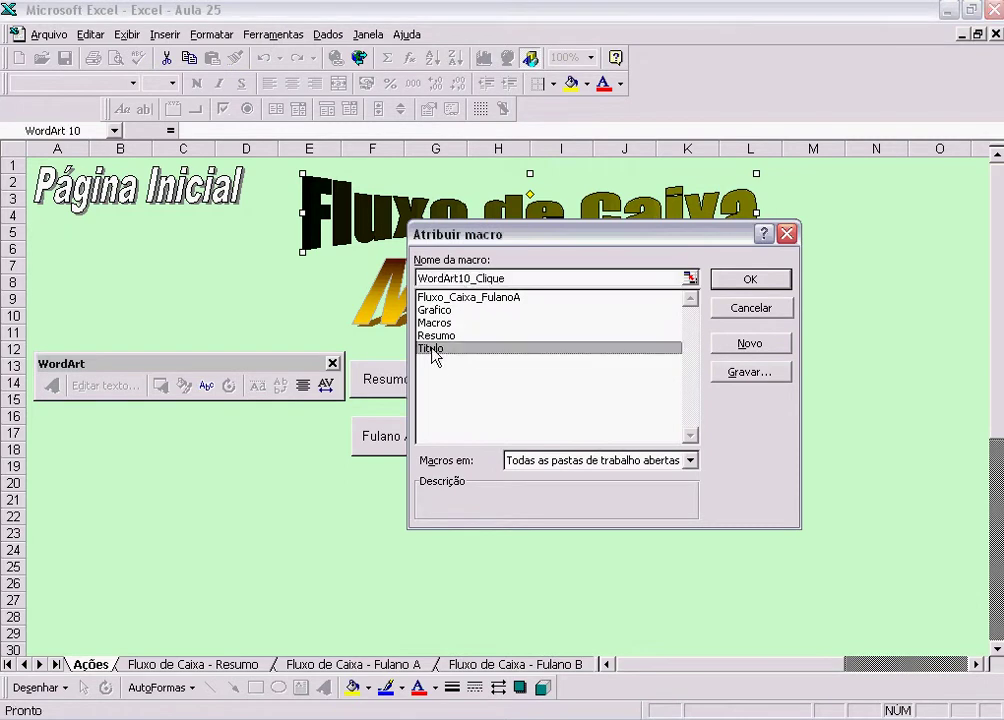
{"action": "left_click", "coordinate": [752, 280]}
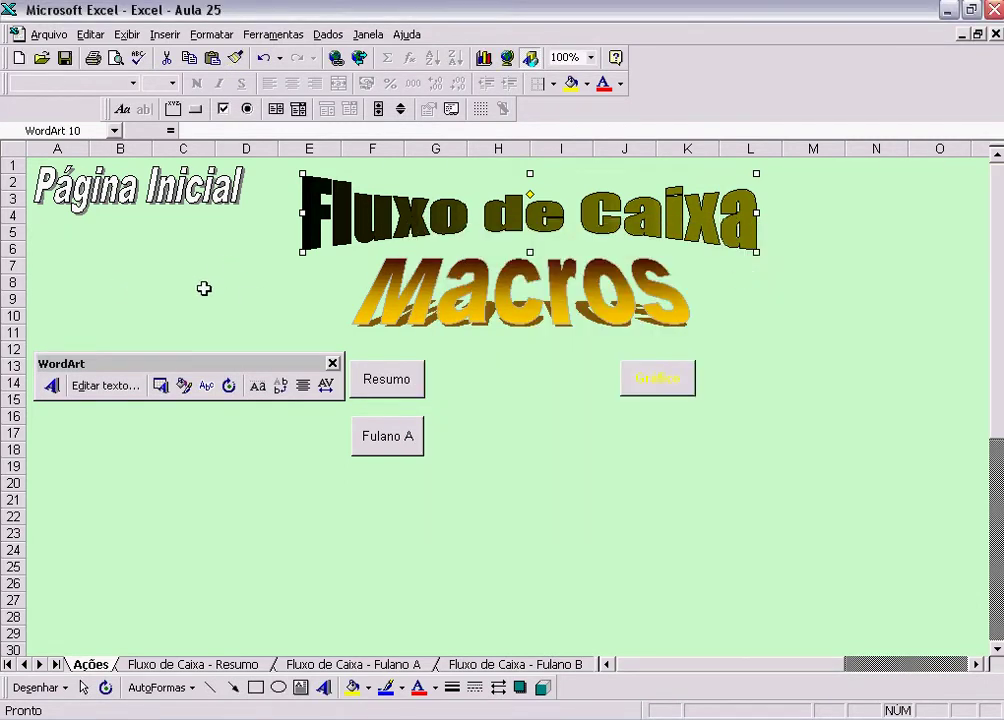
{"action": "left_click", "coordinate": [332, 363]}
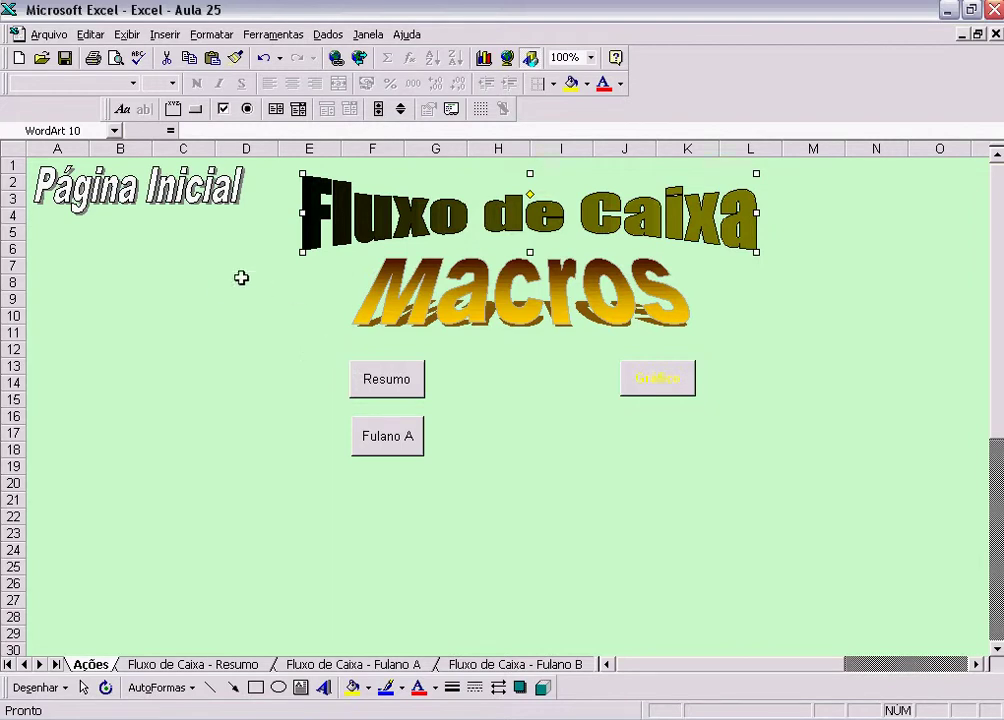
{"action": "left_click", "coordinate": [240, 280]}
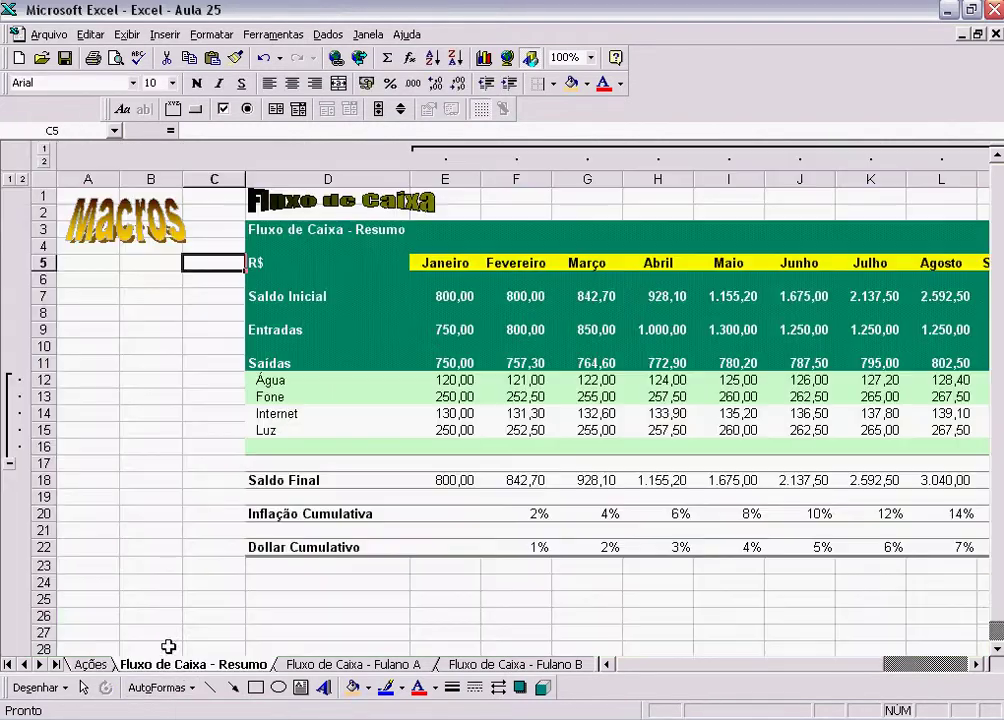
- Delete the small Fluxo de Caixa WordArt above the table on the Fluxo de Caixa - Resumo sheet
{"action": "left_click", "coordinate": [181, 664]}
{"action": "left_click", "coordinate": [378, 198]}
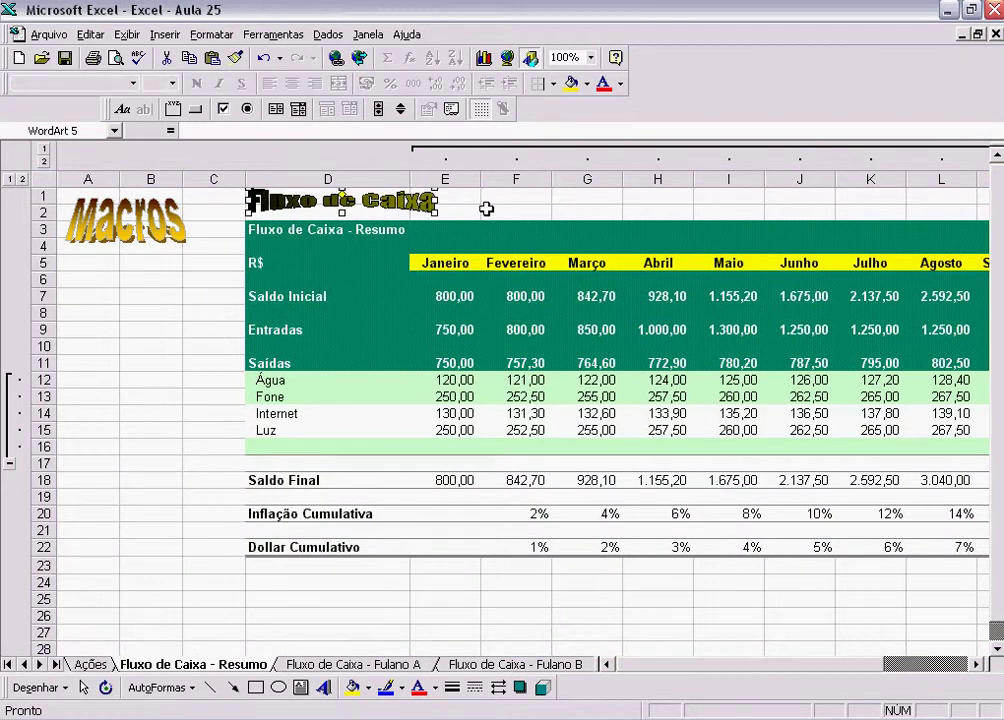
{"action": "key", "text": "Delete"}
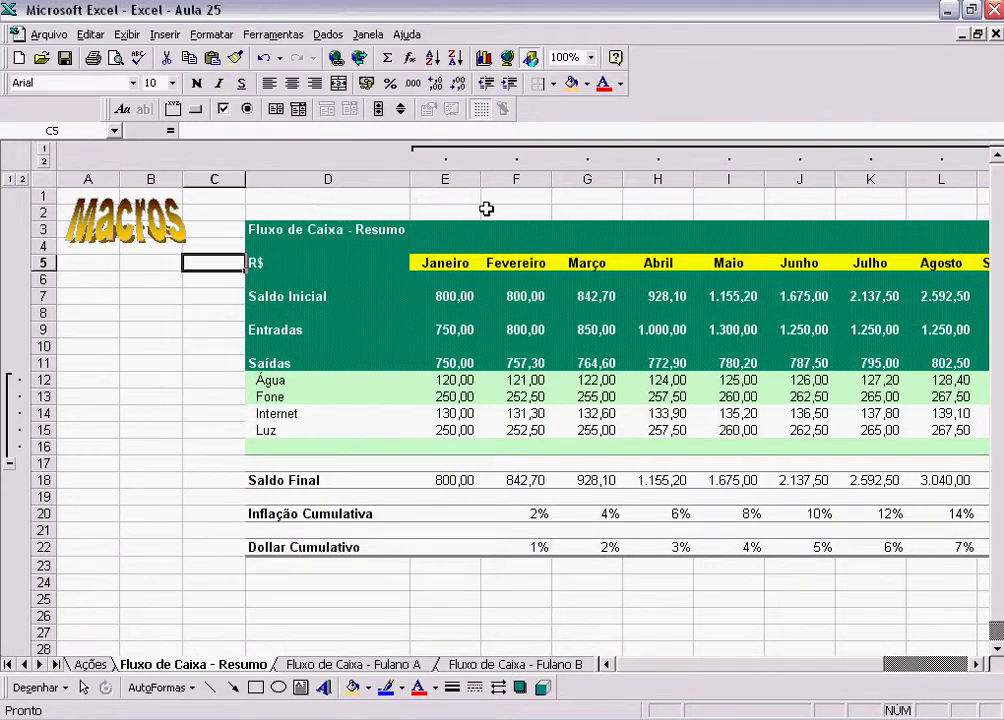
- Run the macro assigned to the Fluxo de Caixa title on Ações, and return from Resumo to the Ações sheet
{"action": "left_click", "coordinate": [90, 664]}
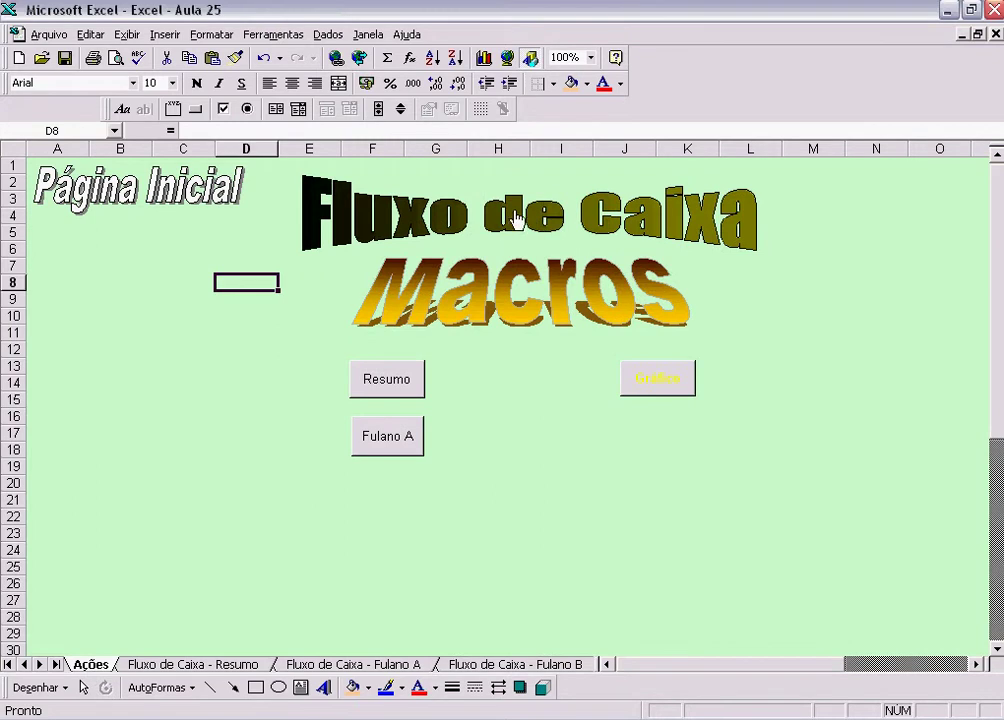
{"action": "left_click", "coordinate": [513, 218]}
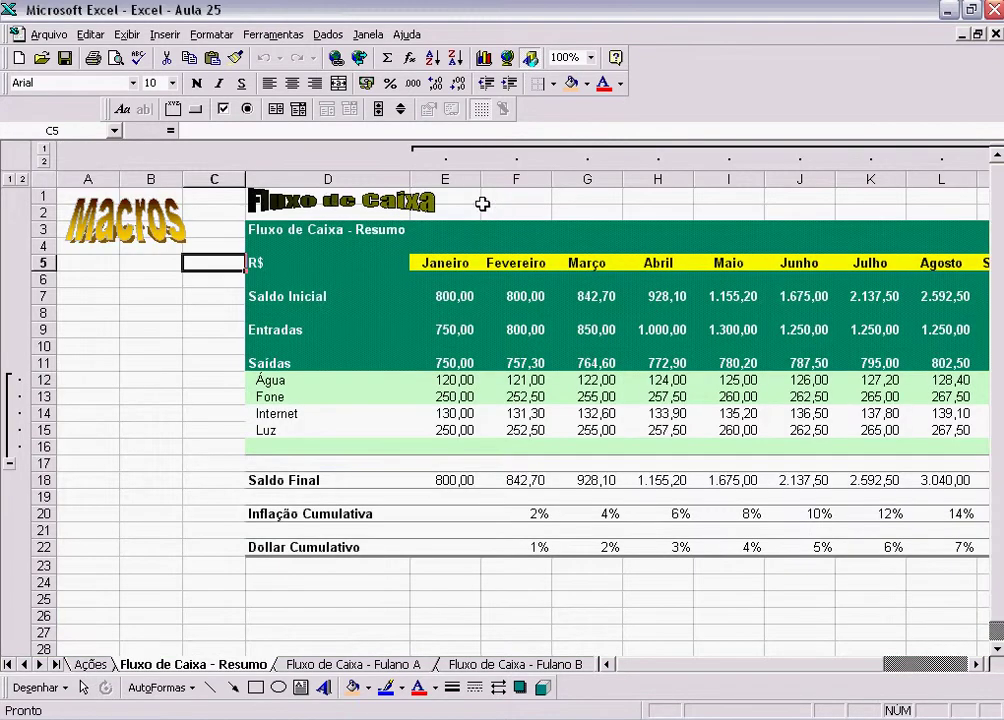
{"action": "left_click", "coordinate": [208, 328]}
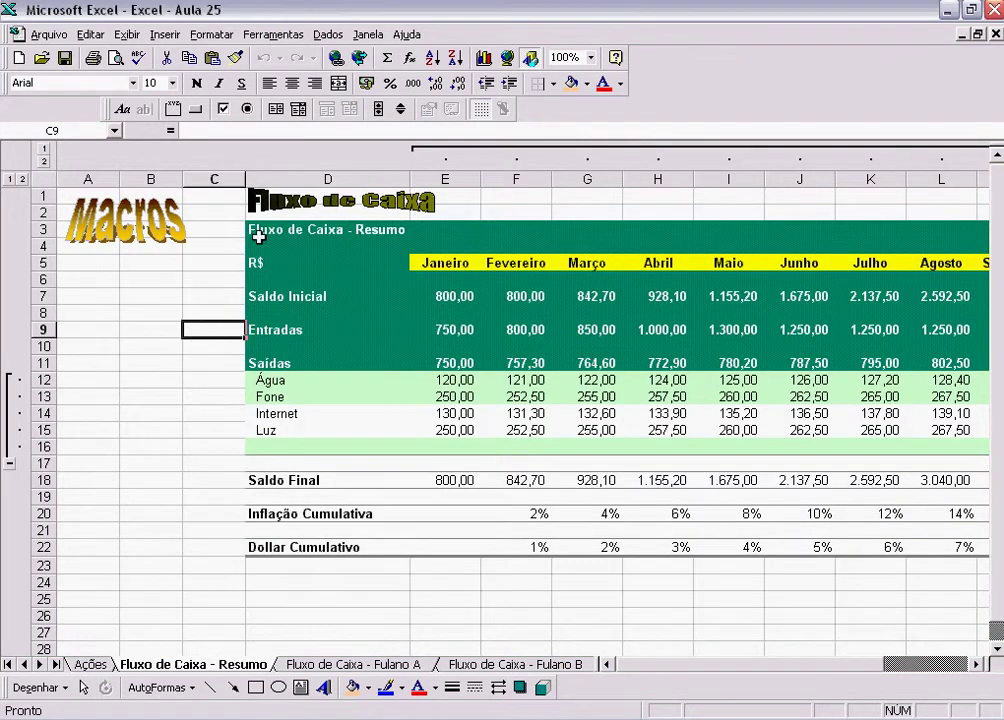
{"action": "left_click", "coordinate": [160, 410]}
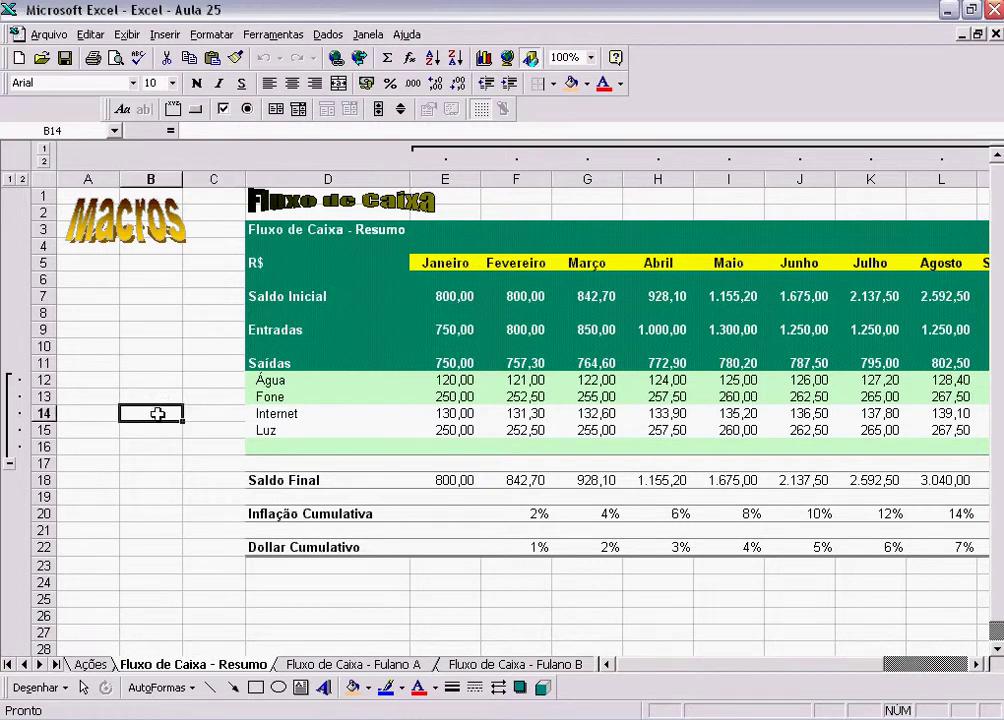
{"action": "left_click", "coordinate": [90, 664]}
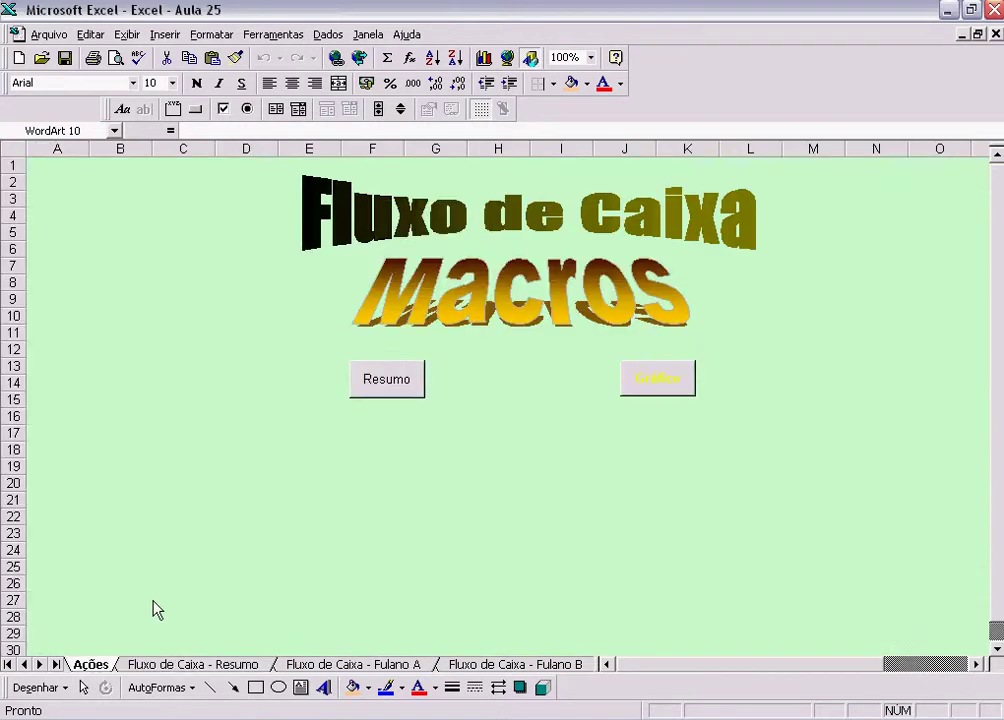
{"action": "left_click", "coordinate": [521, 447]}
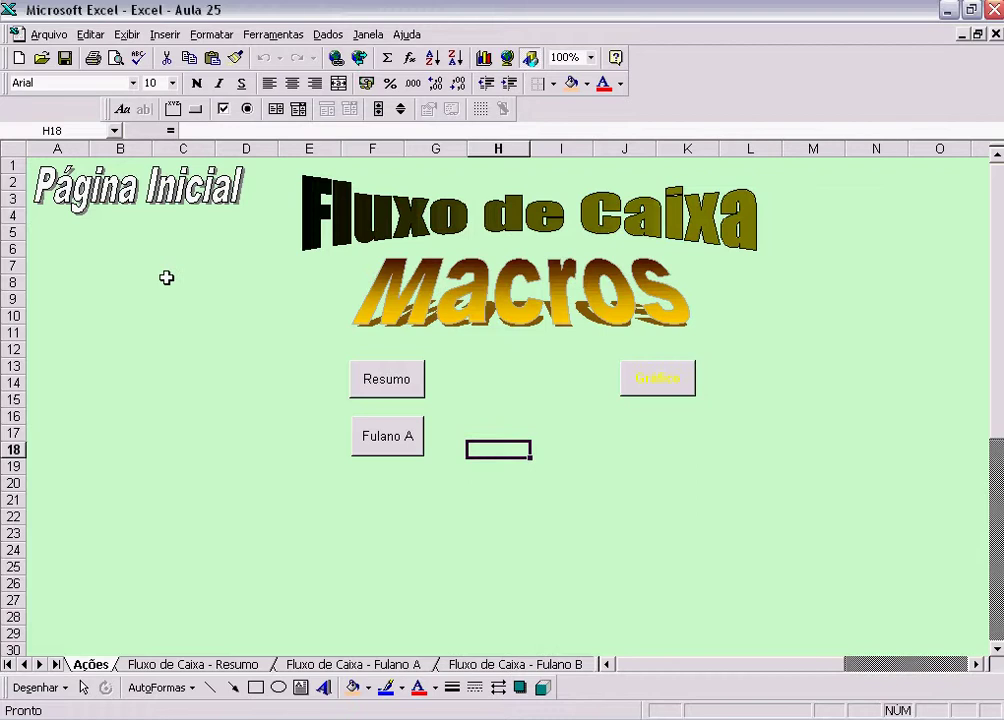
- Test the Gráfico and Resumo buttons on Ações, returning each time through the Macros WordArt
{"action": "left_click", "coordinate": [240, 666]}
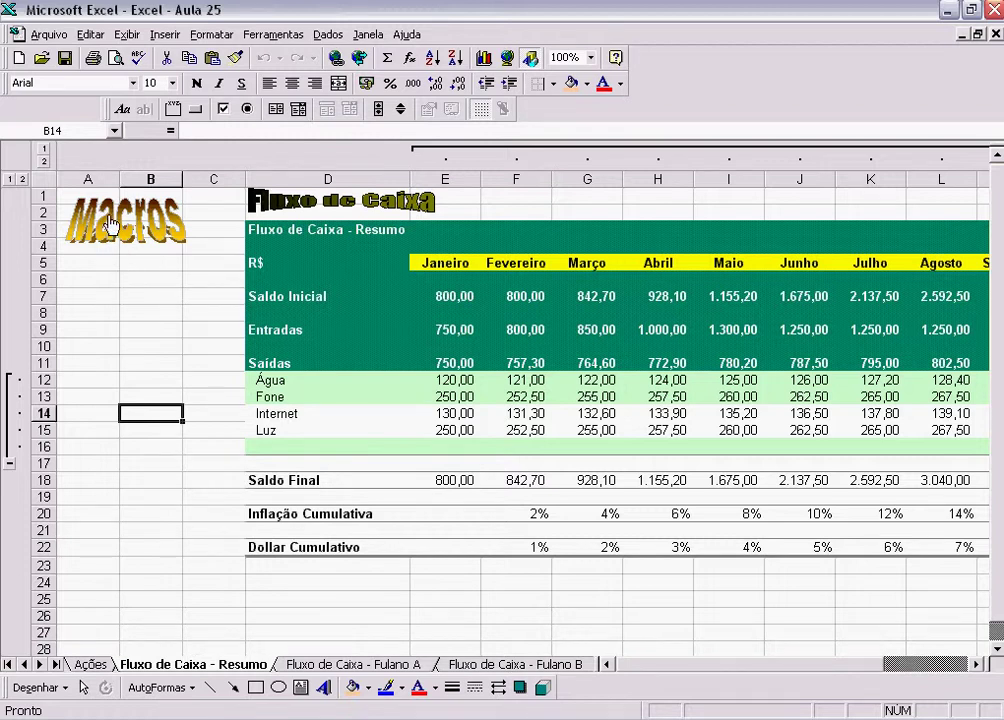
{"action": "left_click", "coordinate": [88, 185]}
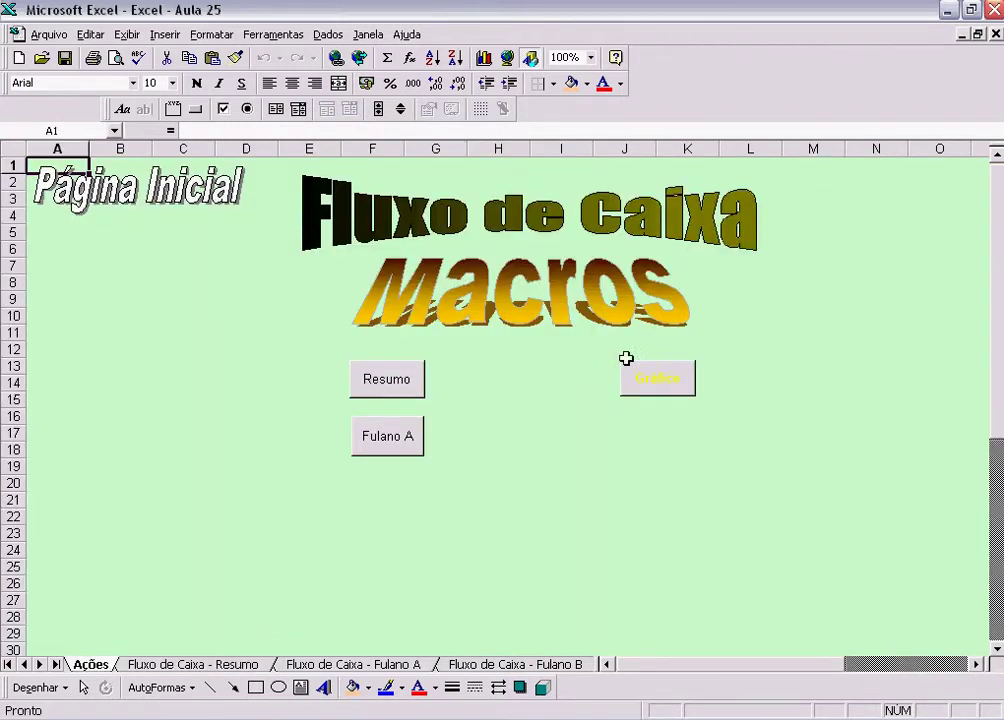
{"action": "left_click", "coordinate": [657, 380]}
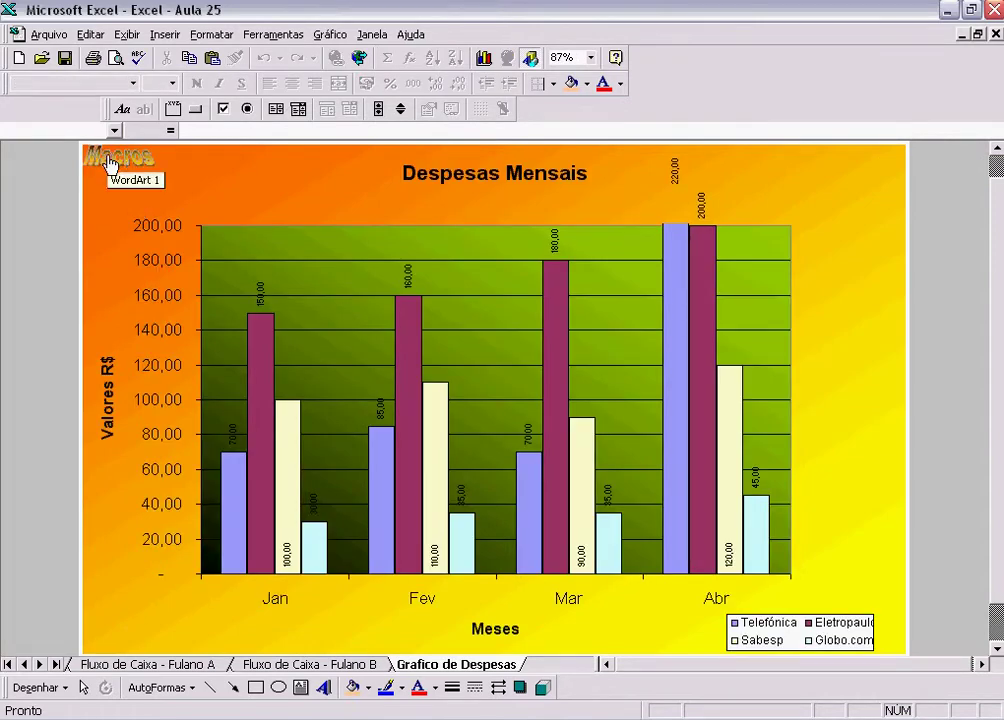
{"action": "left_click", "coordinate": [110, 163]}
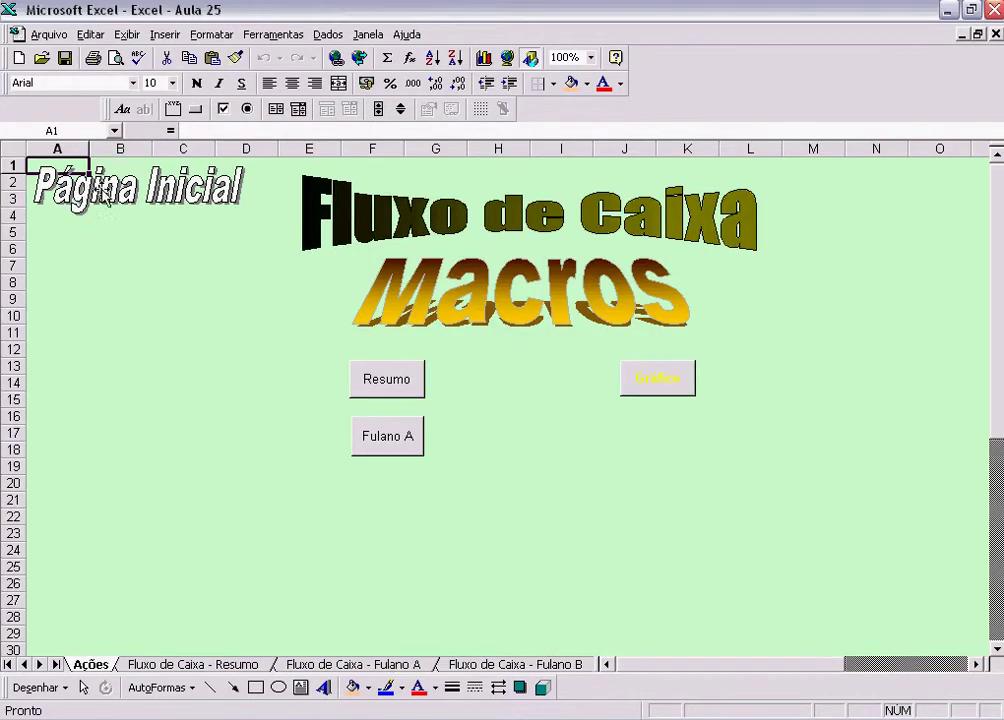
{"action": "left_click", "coordinate": [386, 382]}
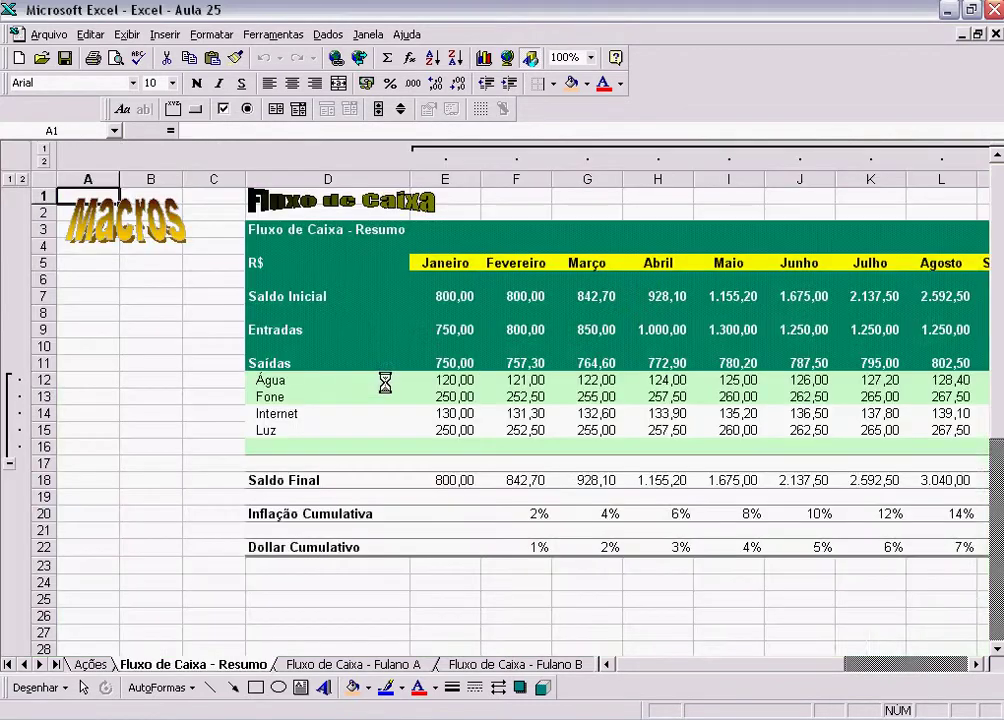
{"action": "left_click", "coordinate": [124, 243]}
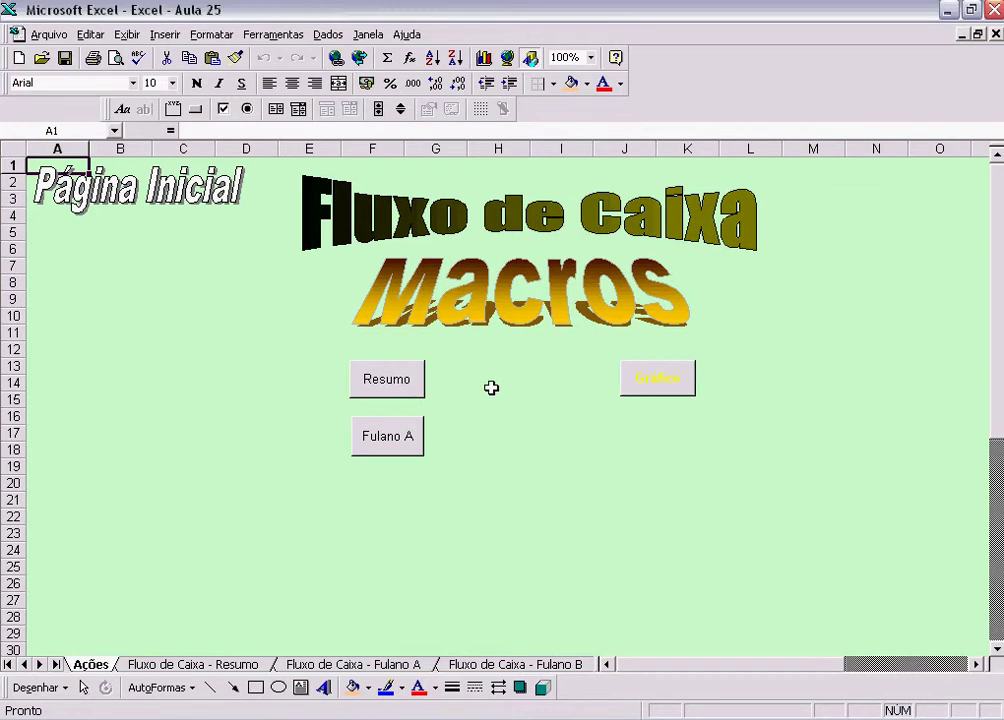
{"action": "left_click", "coordinate": [542, 413]}
{"action": "left_click", "coordinate": [476, 352]}
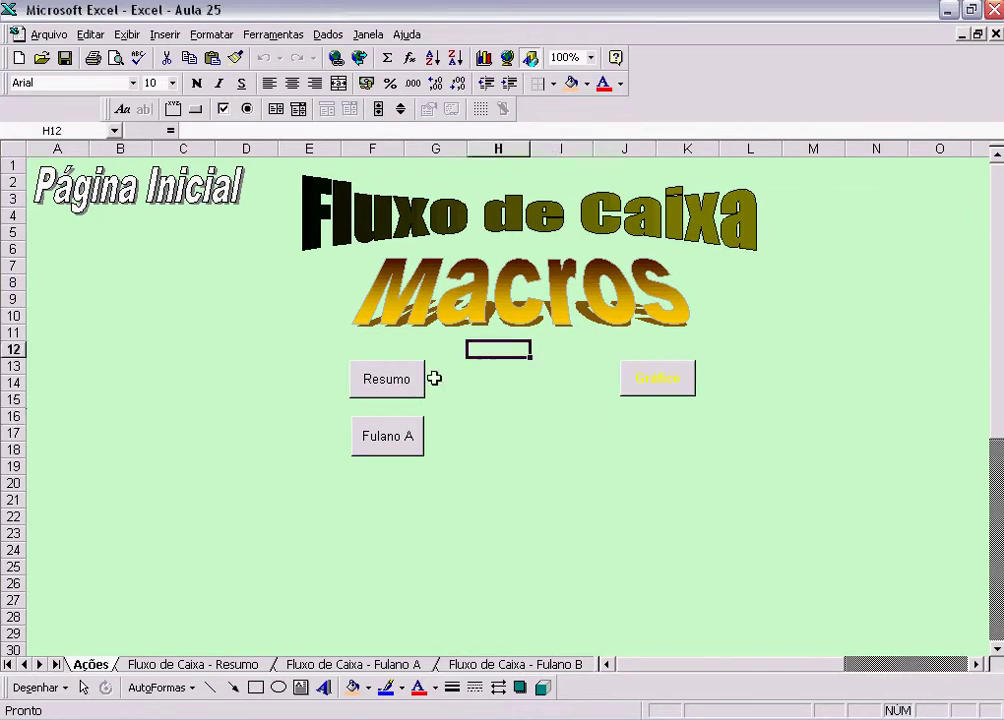
- Copy the Gráfico button from Ações and paste it below the Macros WordArt on the Fluxo de Caixa - Resumo sheet
{"action": "right_click", "coordinate": [663, 390]}
{"action": "left_click", "coordinate": [707, 413]}
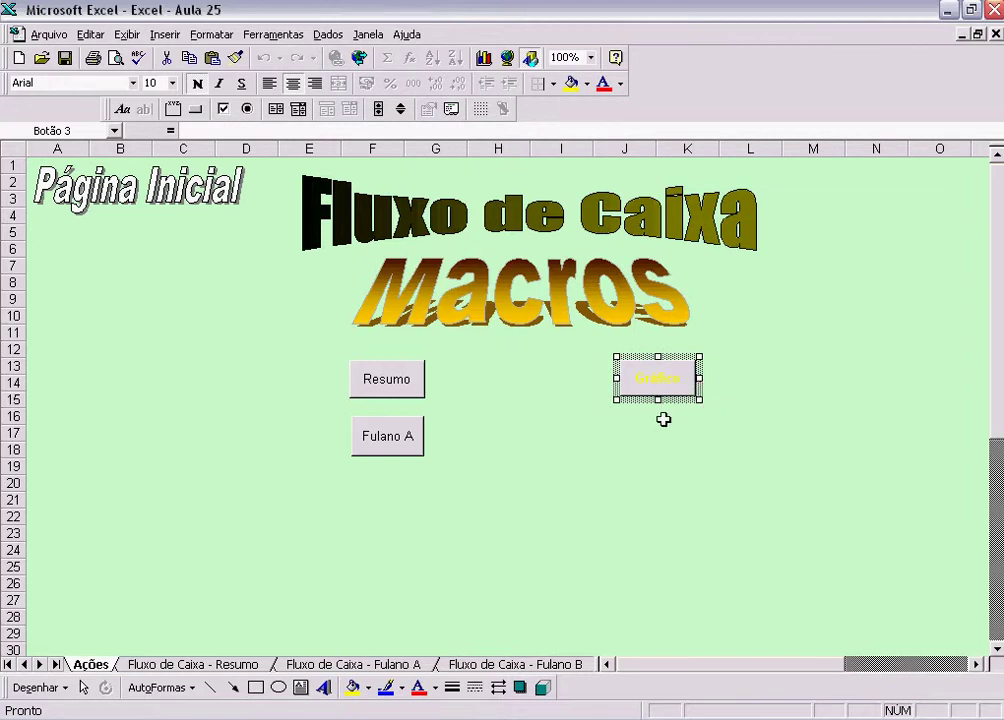
{"action": "left_click", "coordinate": [203, 665]}
{"action": "left_click", "coordinate": [89, 279]}
{"action": "right_click", "coordinate": [89, 279]}
{"action": "left_click", "coordinate": [125, 322]}
{"action": "left_click", "coordinate": [130, 360]}
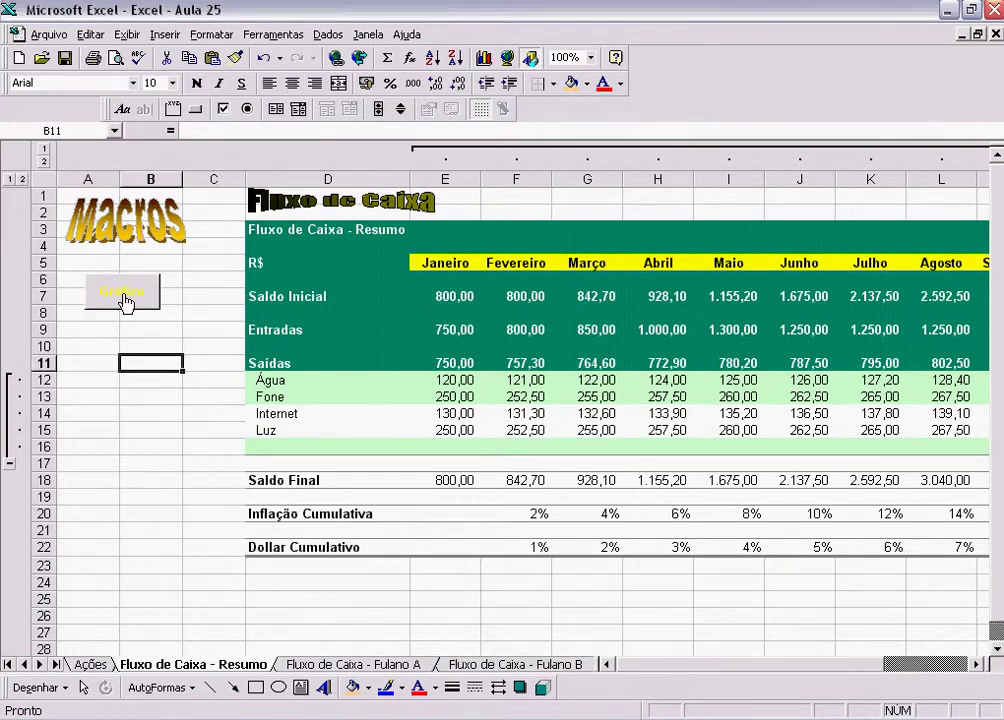
{"action": "left_click", "coordinate": [132, 329]}
- Test the Gráfico button on the Resumo sheet and return to Ações through the chart's Macros WordArt
{"action": "left_click", "coordinate": [92, 665]}
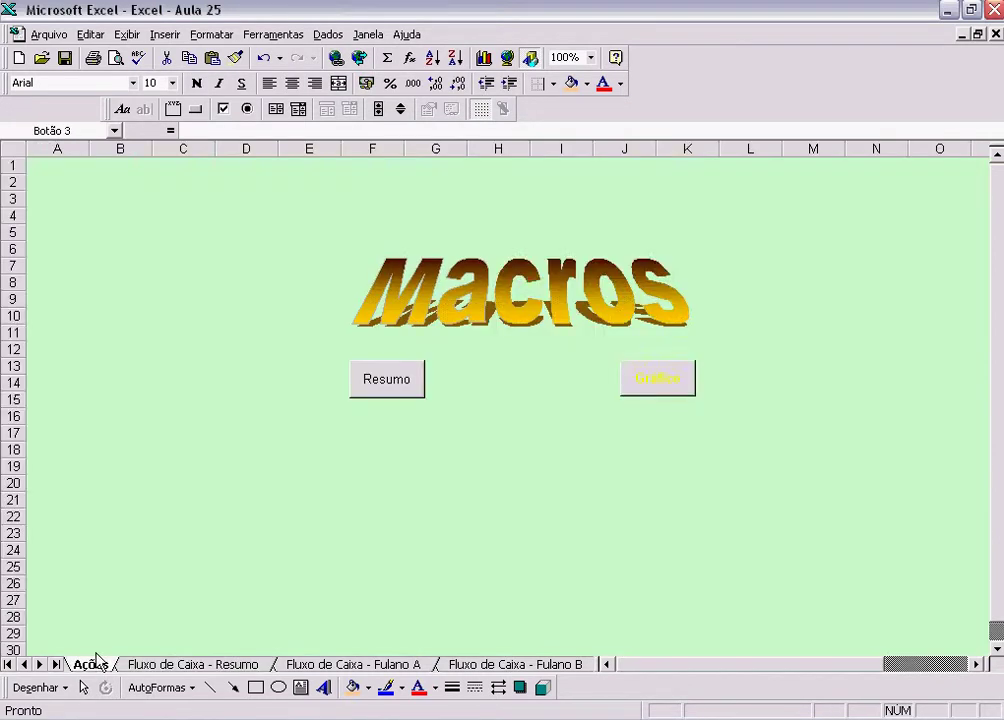
{"action": "left_click", "coordinate": [193, 665]}
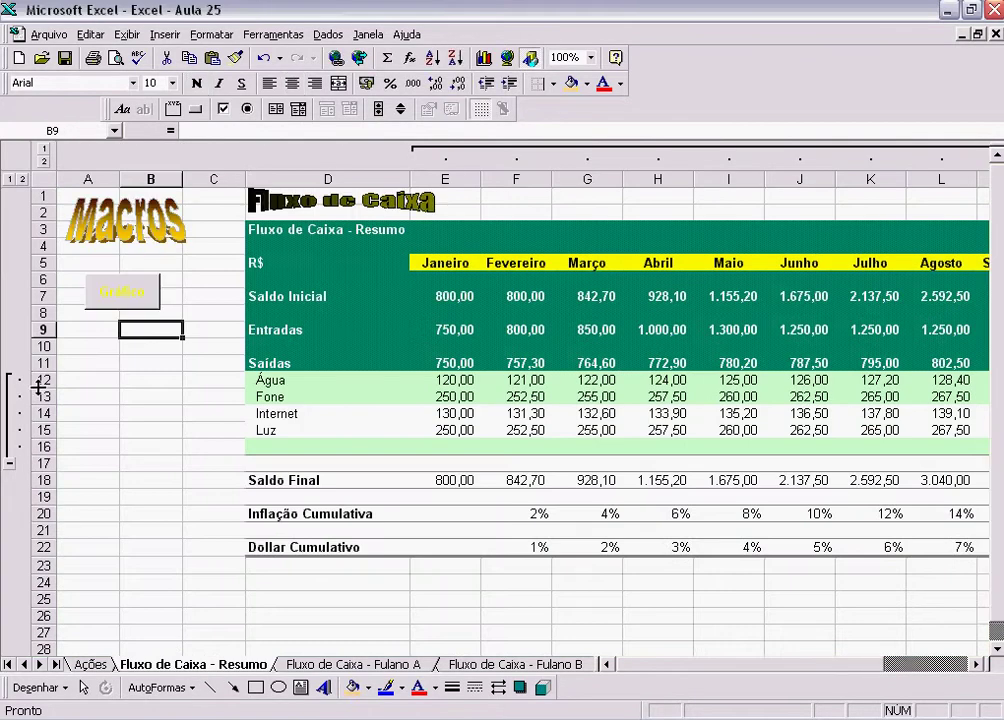
{"action": "left_click", "coordinate": [119, 299]}
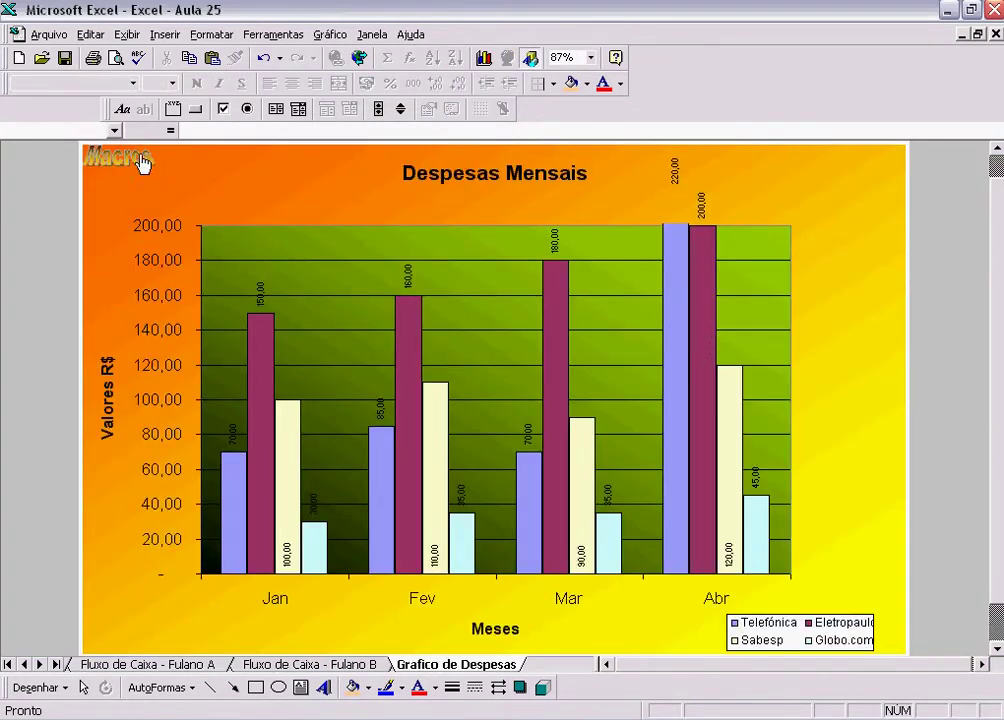
{"action": "left_click", "coordinate": [147, 164]}
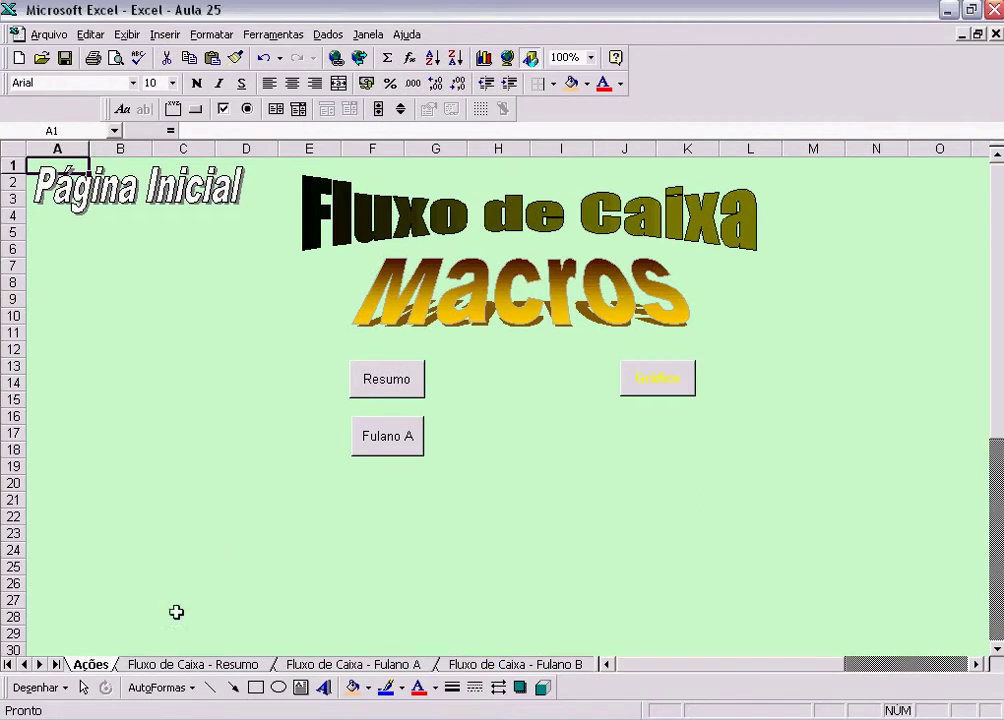
- Open the Fulano A sheet with its macro button and paste the Gráfico button below the Macros WordArt
{"action": "left_click", "coordinate": [398, 443]}
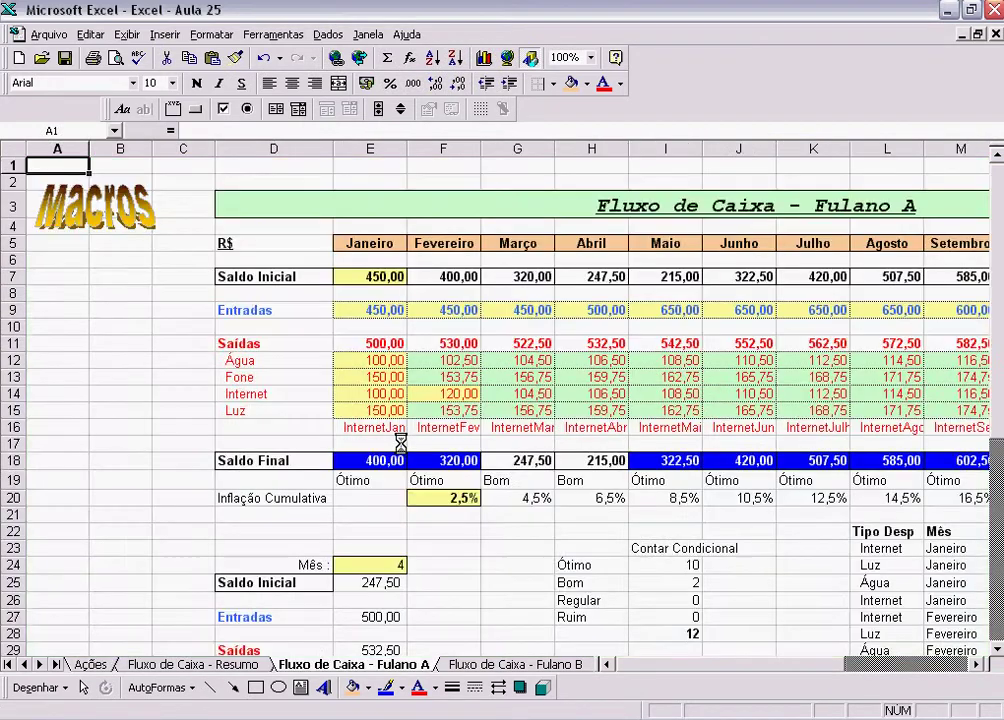
{"action": "left_click", "coordinate": [68, 258]}
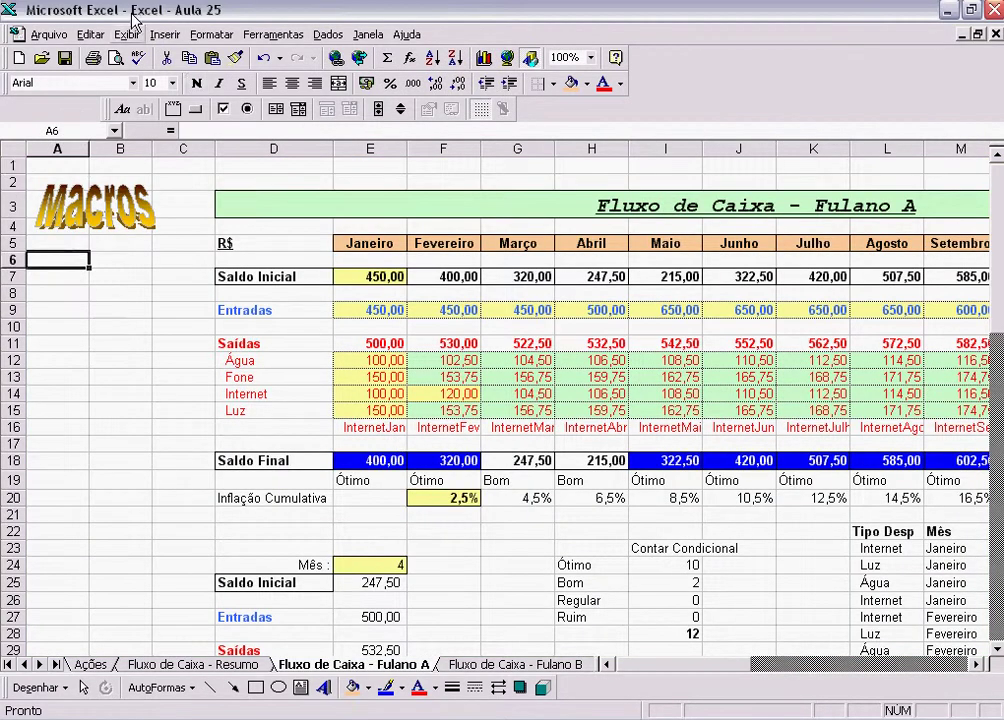
{"action": "left_click", "coordinate": [91, 34]}
{"action": "left_click", "coordinate": [110, 141]}
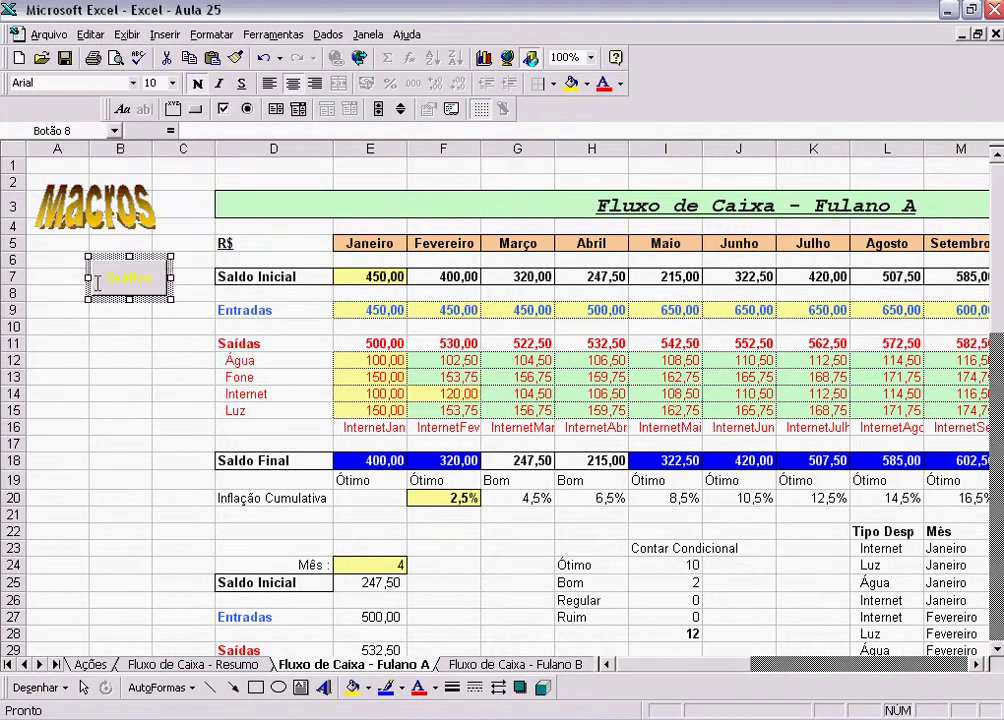
{"action": "left_click", "coordinate": [112, 345]}
- Test the Gráfico buttons on the Fulano A and Resumo sheets, returning to Ações through the Macros WordArt
{"action": "left_click", "coordinate": [140, 290]}
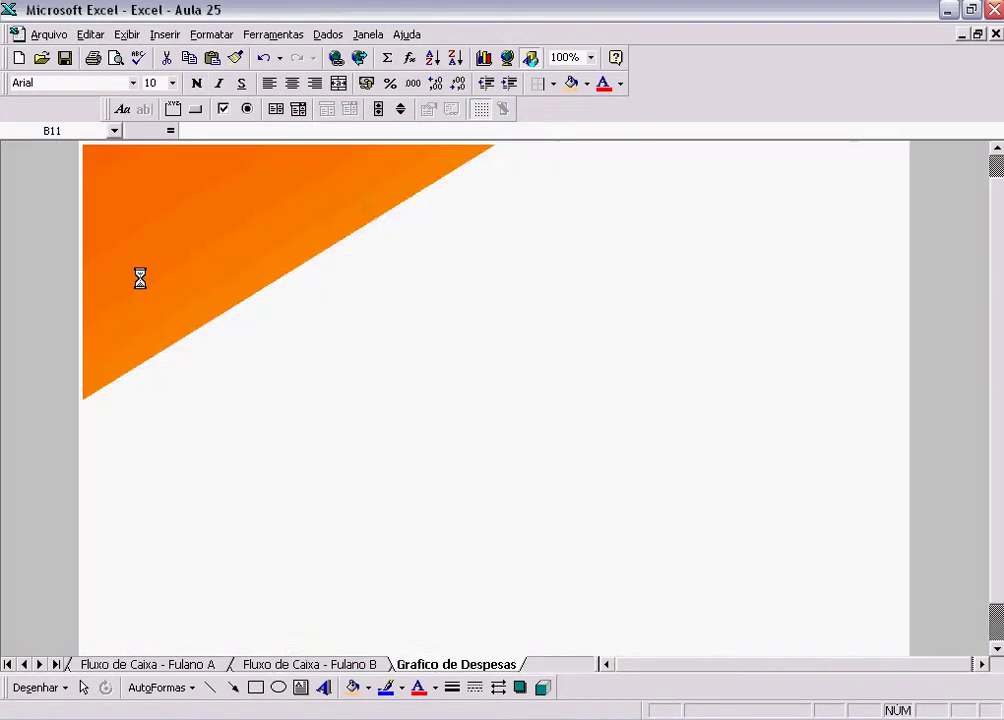
{"action": "left_click", "coordinate": [116, 157]}
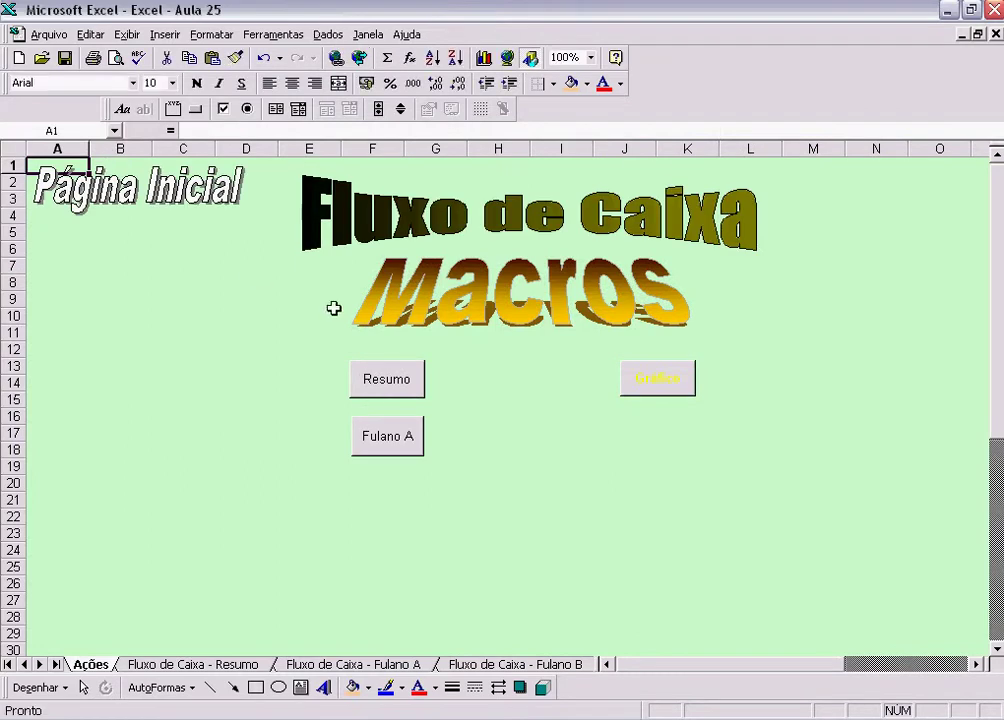
{"action": "left_click", "coordinate": [398, 380]}
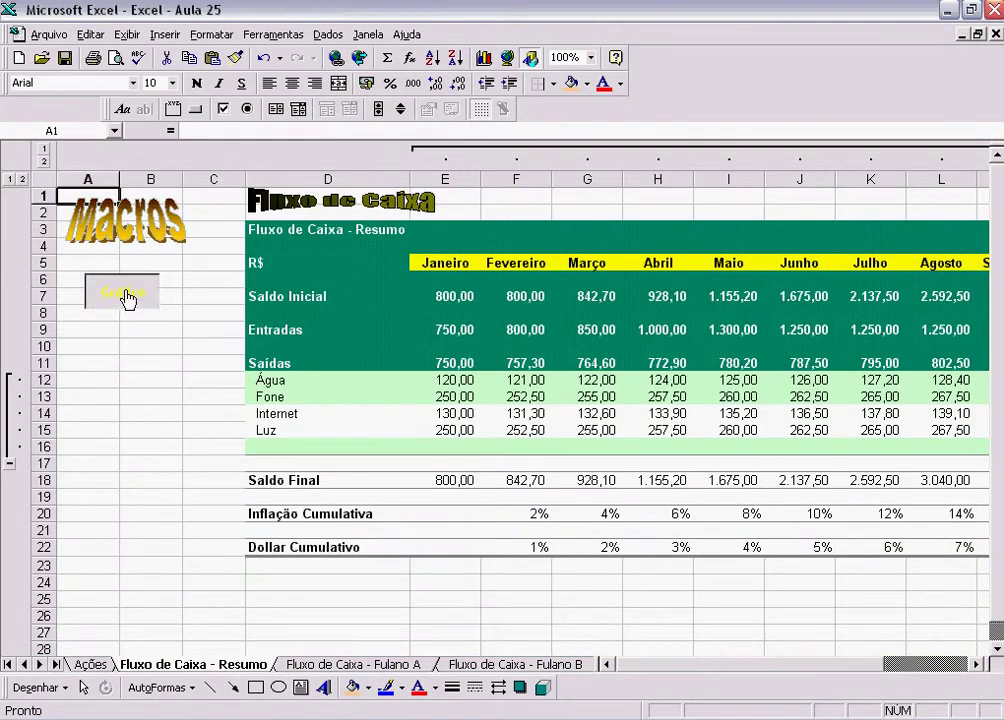
{"action": "left_click", "coordinate": [129, 300]}
{"action": "left_click", "coordinate": [136, 155]}
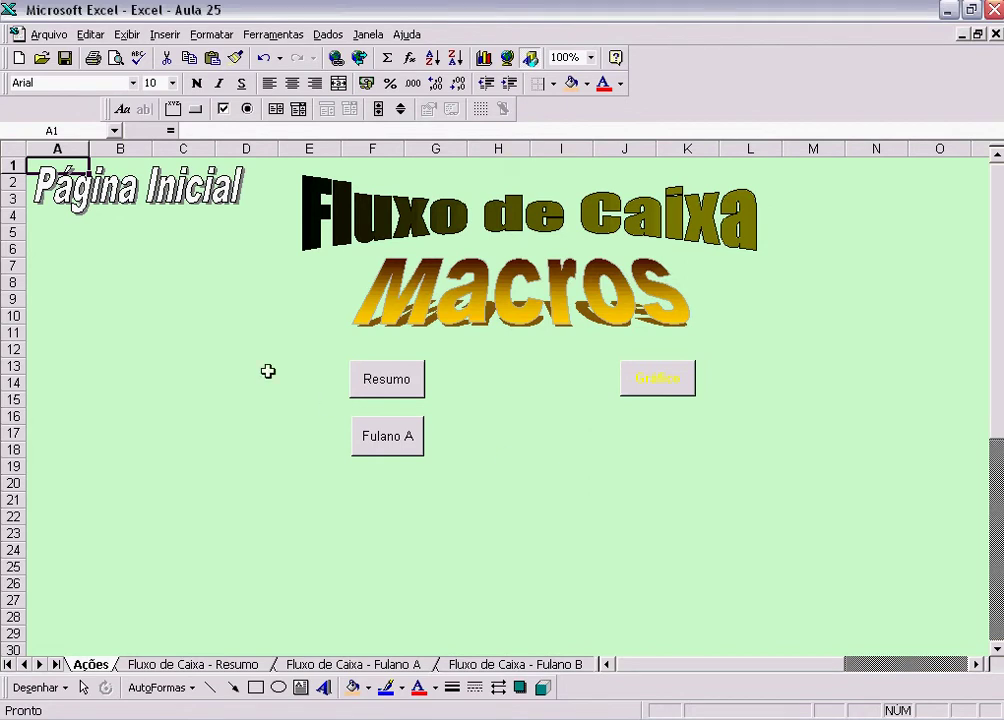
{"action": "left_click", "coordinate": [121, 237]}
{"action": "left_click", "coordinate": [60, 219]}
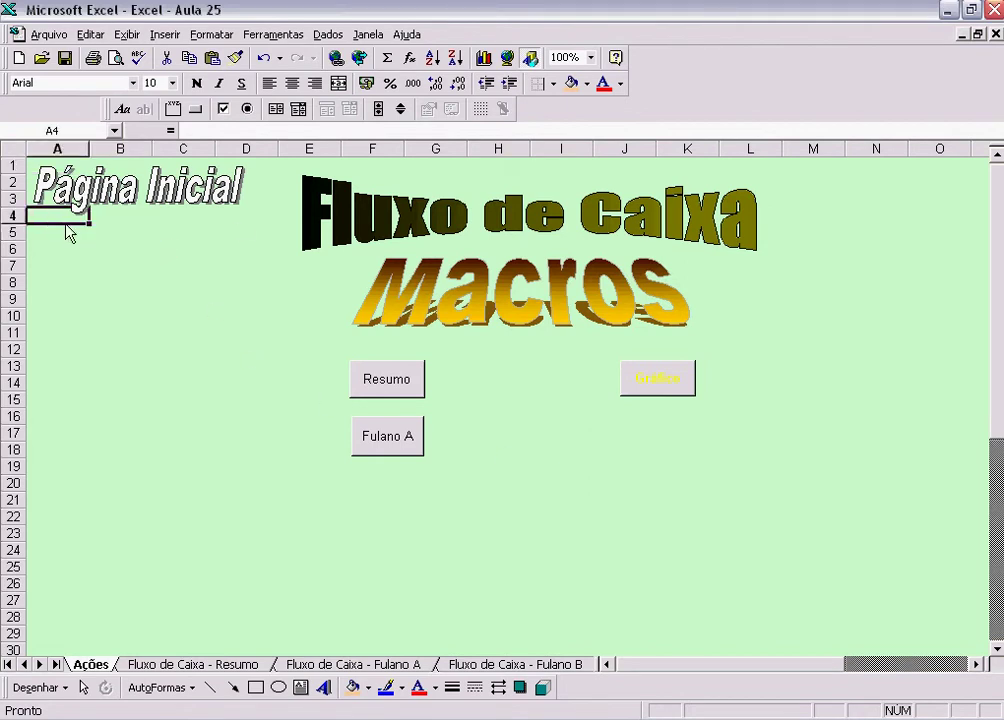